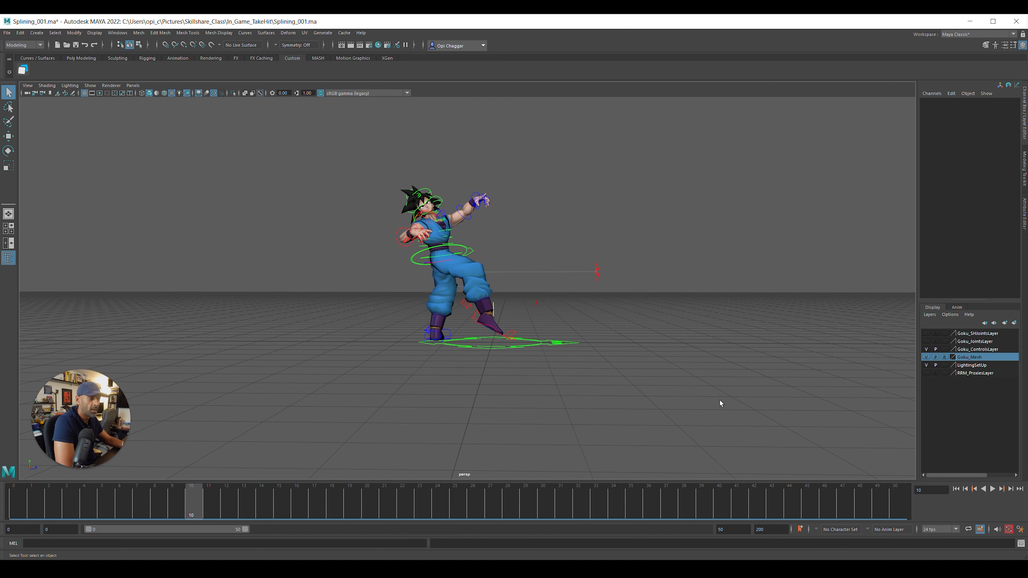
Switch to the Animation menu set and open the Graph Editor with all the character's controls selected
left_click(118, 33)
left_click(25, 45)
left_click(16, 69)
left_click(117, 33)
mouse_move(170, 81)
left_click(244, 89)
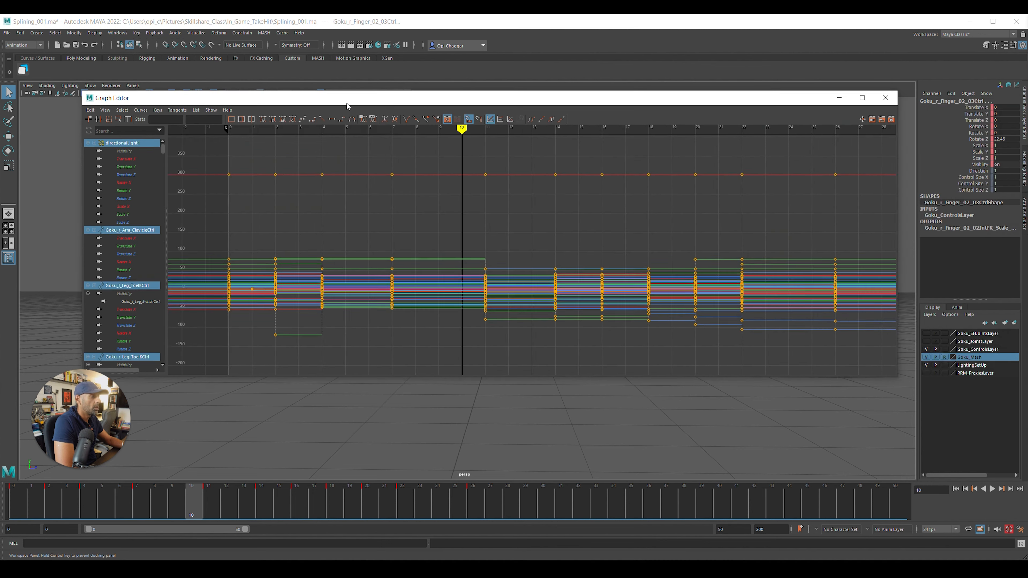
Place the Graph Editor clear of the character and widen its view to show more of the key range
left_click_drag(345, 101, 899, 90)
middle_click_drag(227, 275, 28, 280, "alt")
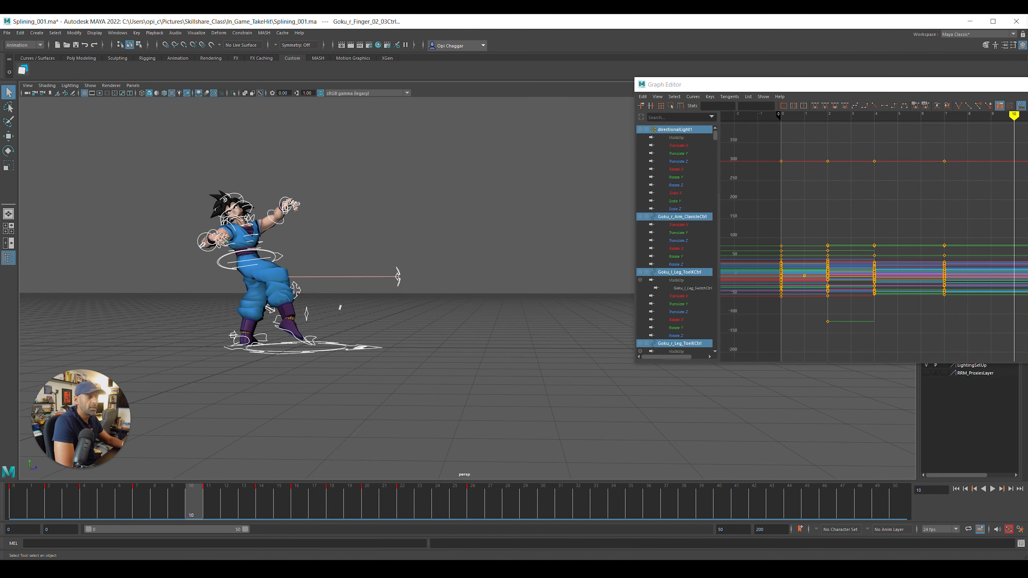
key("a")
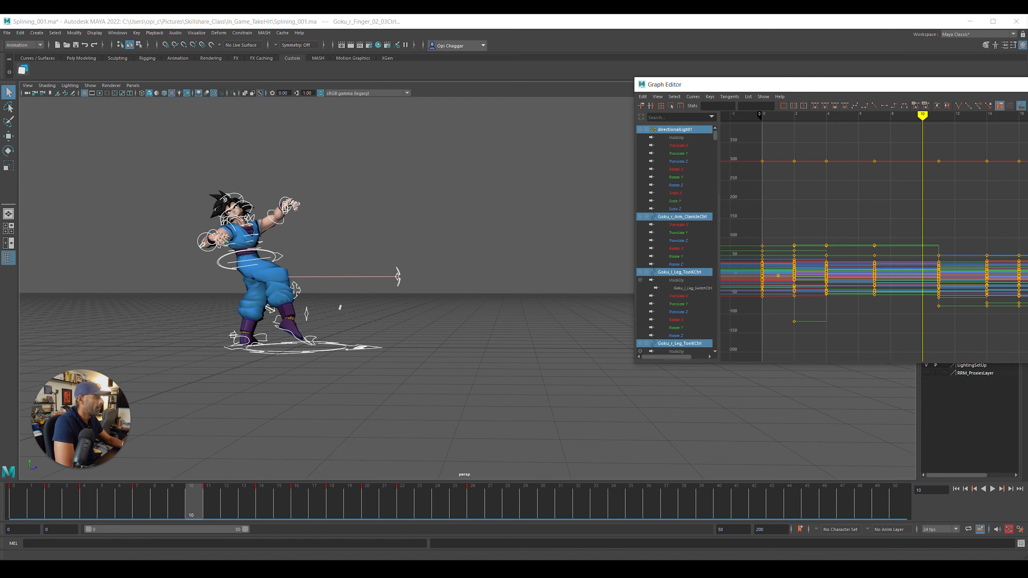
left_click_drag(1004, 88, 744, 65)
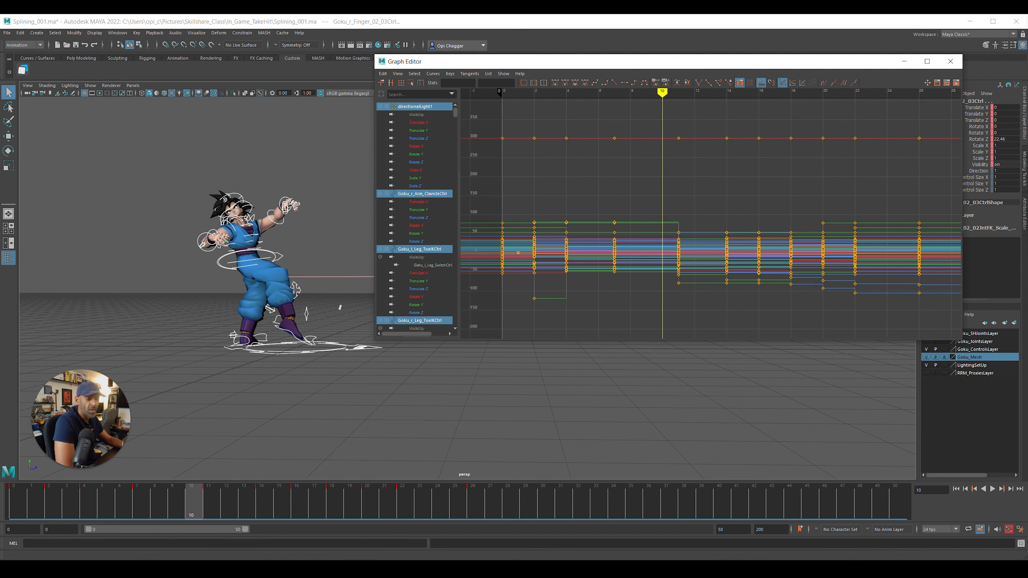
Create an editable motion trail for the character's root control, Goku_ROOTCtrl, with the timeline at frame 7
mouse_move(128, 514)
left_mouse_down()
mouse_move(211, 508)
mouse_move(127, 507)
left_mouse_up()
left_click_drag(264, 418, 232, 431, "alt")
left_click_drag(90, 509, 145, 508)
left_click_drag(162, 344, 186, 314, "alt")
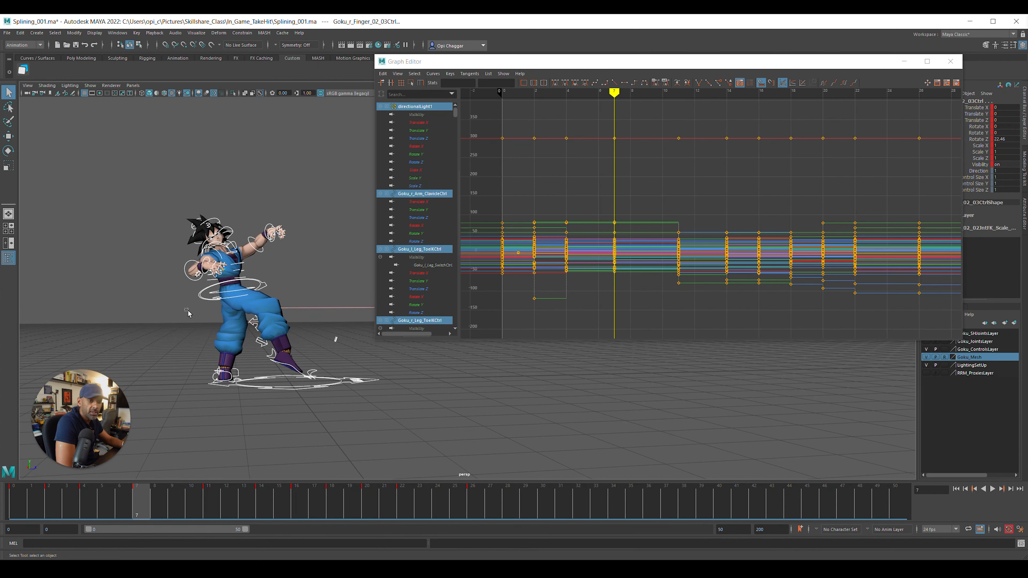
left_click(204, 299)
left_click(196, 32)
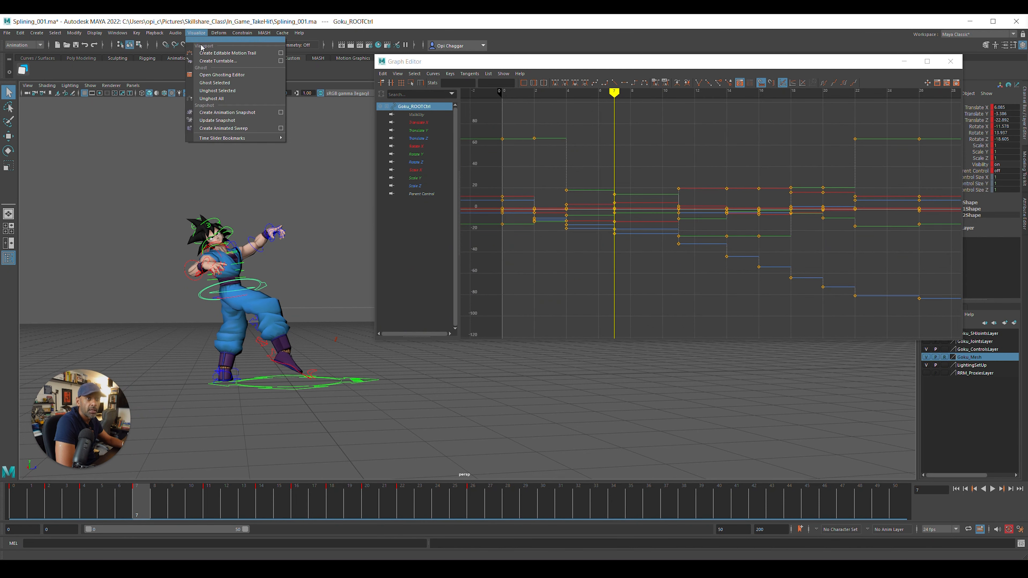
left_click(212, 54)
Convert the root control's keys from frame 4 through frame 14 to spline tangents
left_click_drag(401, 368, 390, 399, "alt")
scroll(390, 399, "up", 3)
middle_click_drag(390, 402, 458, 394, "alt")
left_click_drag(457, 395, 455, 371, "alt")
mouse_move(140, 505)
left_mouse_down()
mouse_move(209, 504)
mouse_move(69, 506)
mouse_move(264, 507)
mouse_move(86, 512)
left_mouse_up()
left_click_drag(553, 126, 699, 277)
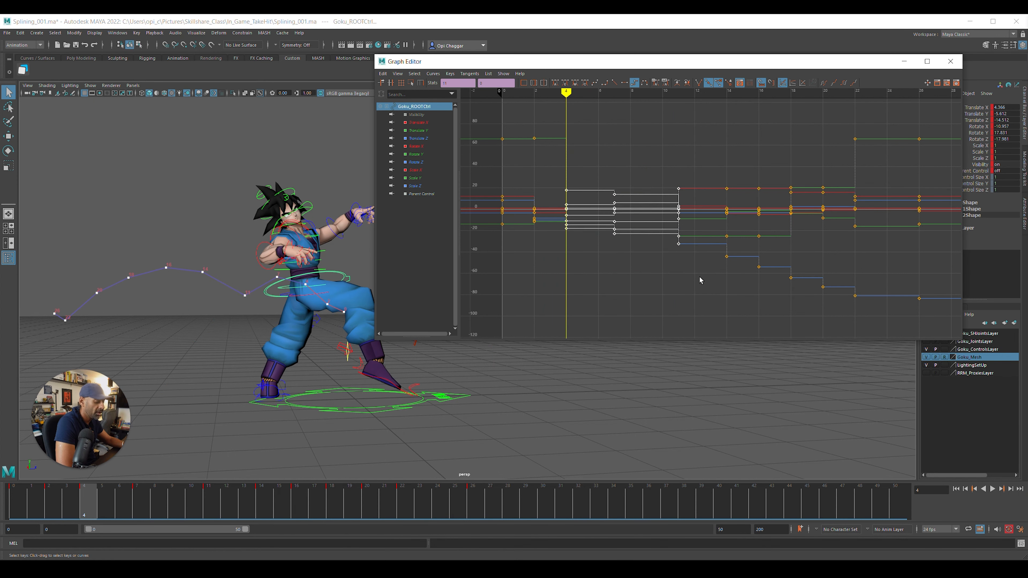
left_click(595, 83)
left_click_drag(663, 170, 742, 273)
left_click(594, 82)
Scrub from frame 4 to frame 12 to check the root's motion and clear the selection
left_click_drag(85, 512, 235, 522)
left_click_drag(120, 139, 472, 455)
left_click(289, 452)
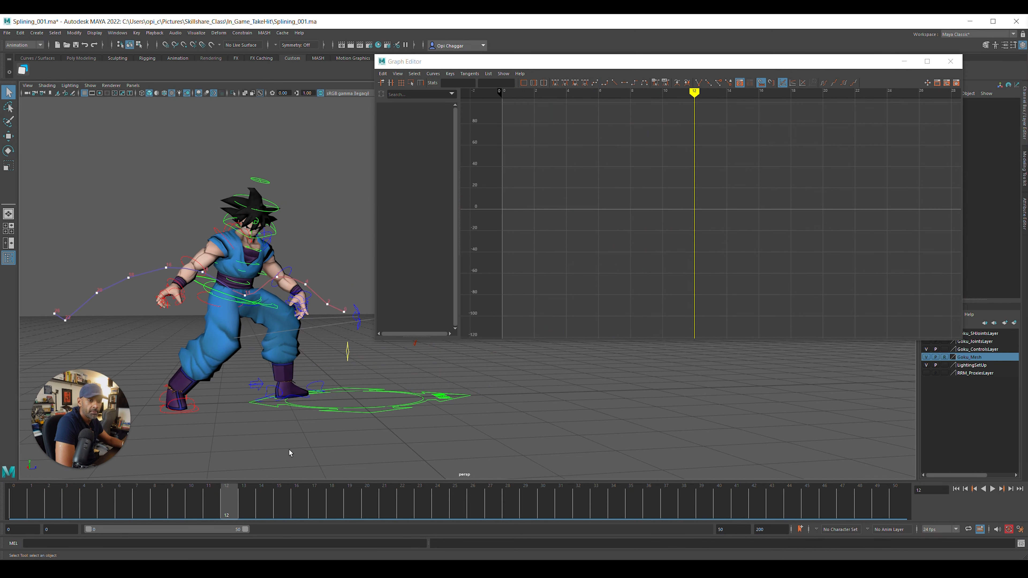
Move the Graph Editor away from the character and delete the root control's motion trail
left_click(316, 293)
scroll(301, 371, "up", 10)
left_click_drag(301, 371, 250, 328, "alt")
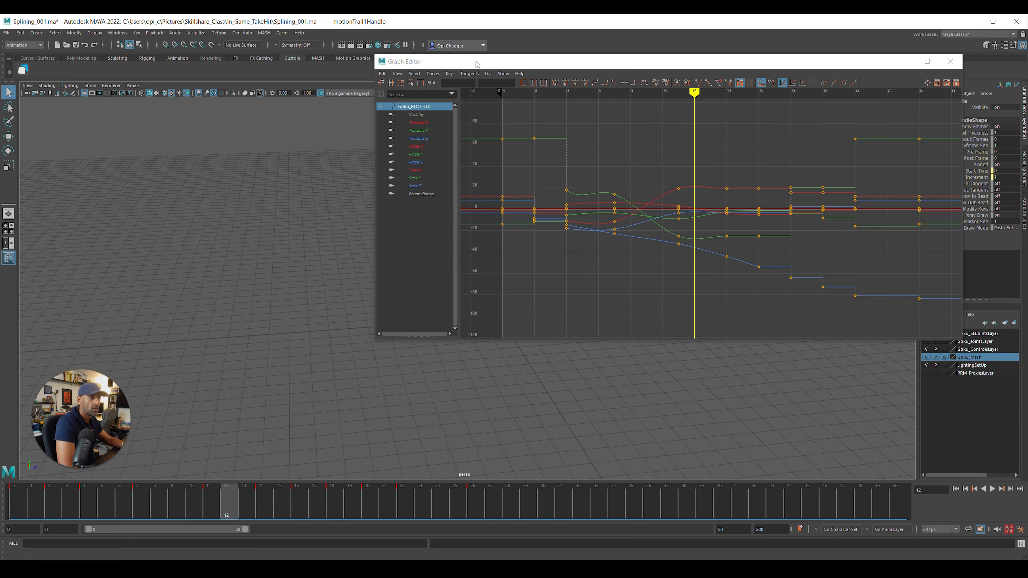
left_click_drag(477, 64, 789, 92)
scroll(525, 324, "up", 6)
middle_click_drag(603, 312, 487, 290, "alt")
left_click_drag(488, 290, 607, 263, "alt")
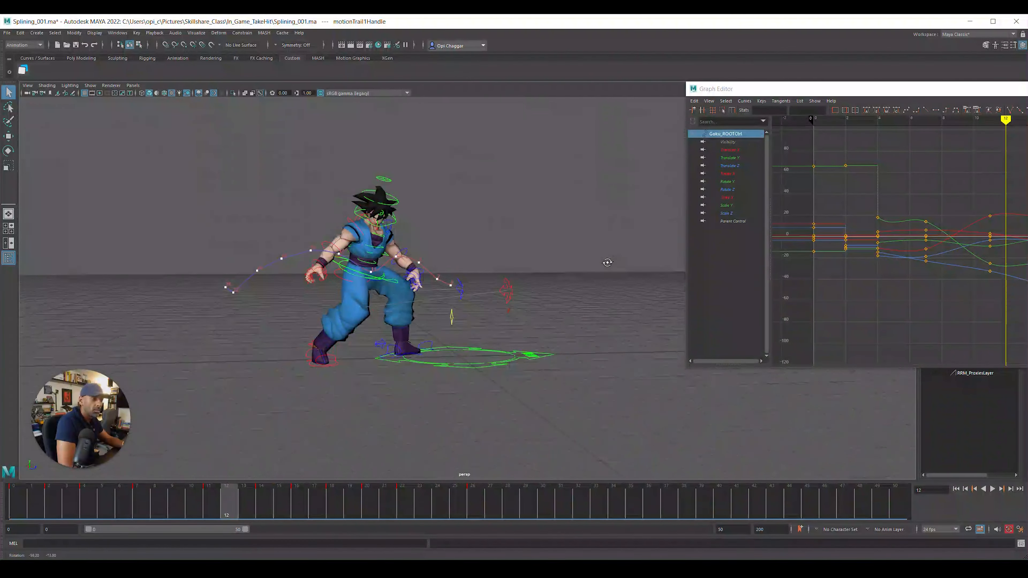
scroll(608, 262, "up", 3)
left_click(423, 267)
left_click(424, 268)
key("Delete")
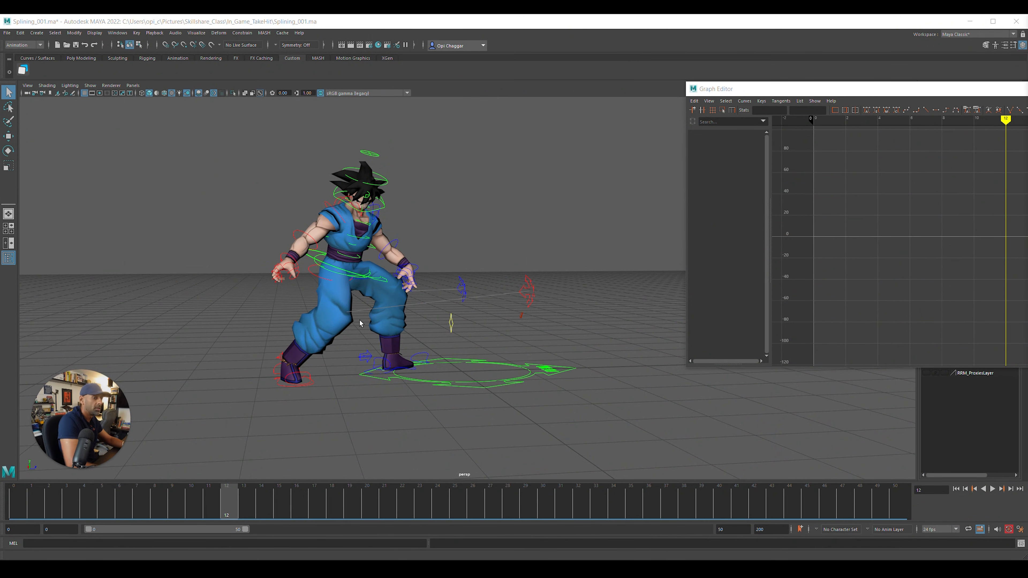
Select all the character's controls and convert their keys from frame 4 through frame 14 to spline tangents
left_click_drag(235, 123, 670, 479)
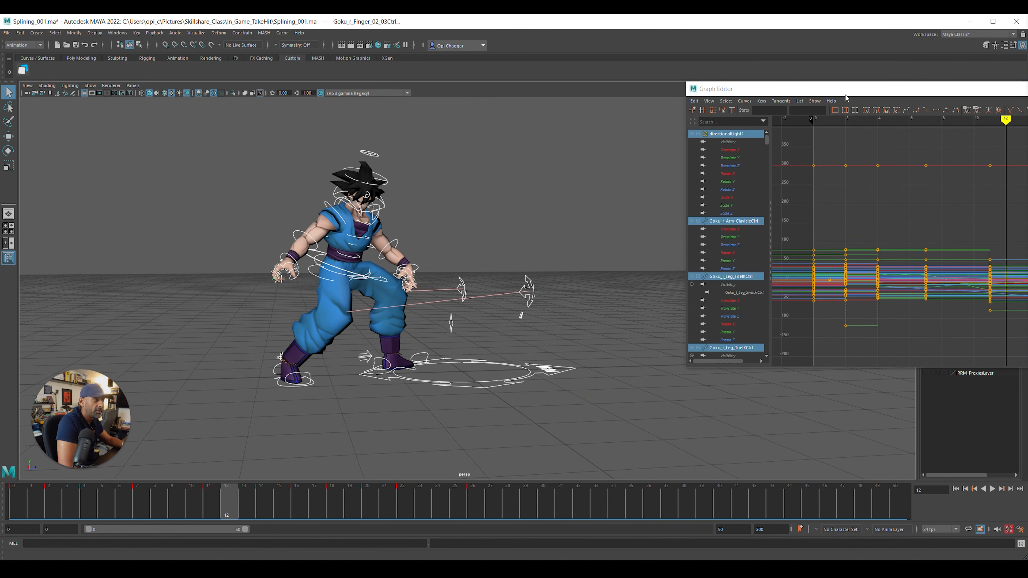
left_click_drag(845, 94, 591, 64)
left_click_drag(101, 502, 84, 502)
left_click_drag(610, 126, 790, 324)
left_click(654, 82)
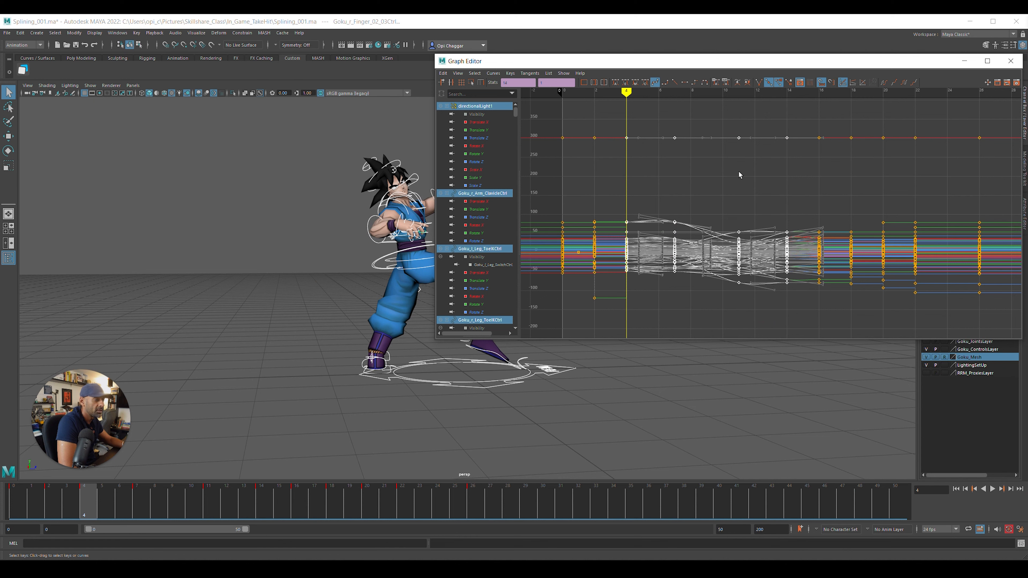
Convert the right foot IK control's keys from frame 2 through frame 7 to spline tangents and scrub through to frame 11
left_click_drag(80, 483, 120, 510)
middle_click_drag(473, 416, 420, 407, "alt")
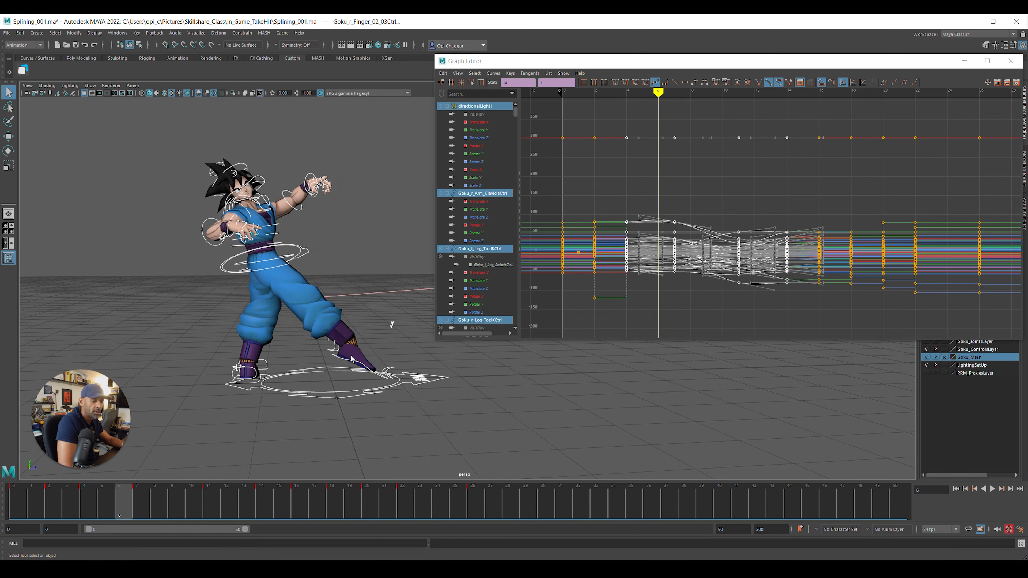
left_click(334, 356)
left_click_drag(591, 221, 692, 293)
key("shift+s")
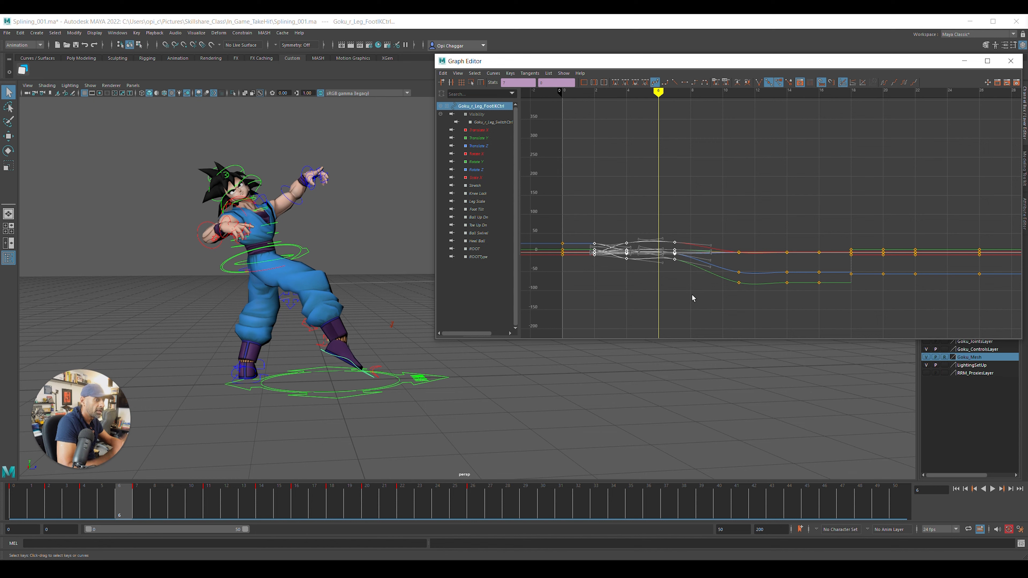
left_click_drag(48, 515, 211, 514)
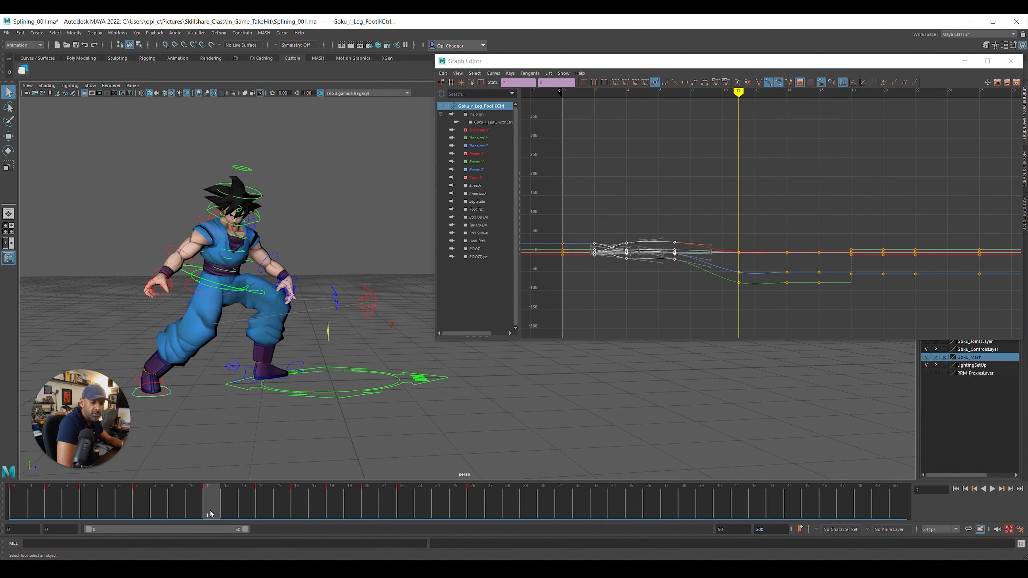
Create a new editable motion trail for the root control from the smoothed animation
middle_click_drag(302, 342, 388, 326, "alt")
right_click_drag(388, 326, 329, 333, "alt")
middle_click_drag(330, 332, 271, 342, "alt")
mouse_move(295, 356)
left_mouse_down("alt")
mouse_move(266, 342)
mouse_move(282, 347)
left_mouse_up("alt")
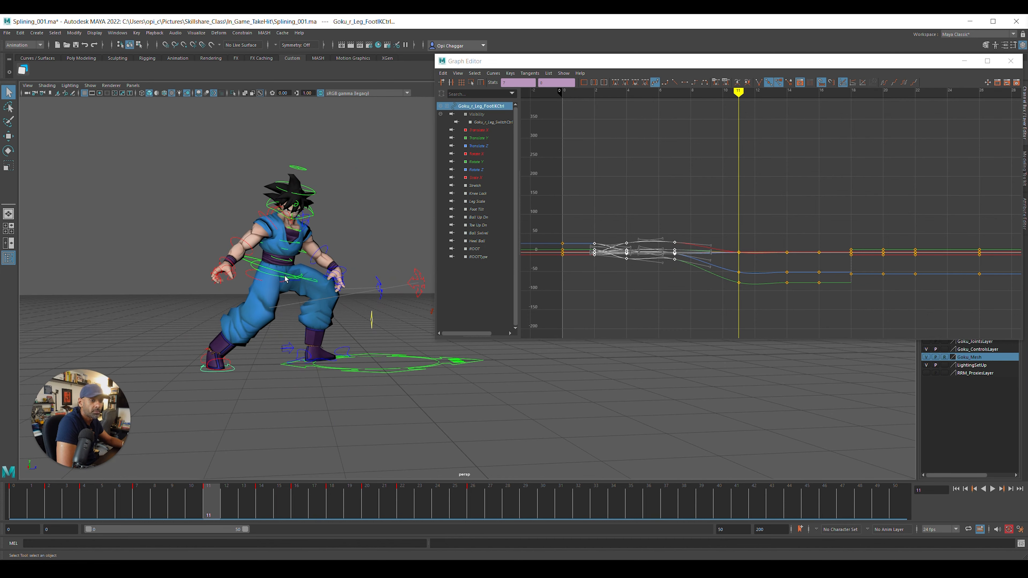
left_click(316, 283)
left_click(196, 32)
left_click(226, 53)
right_click_drag(236, 320, 279, 332, "alt")
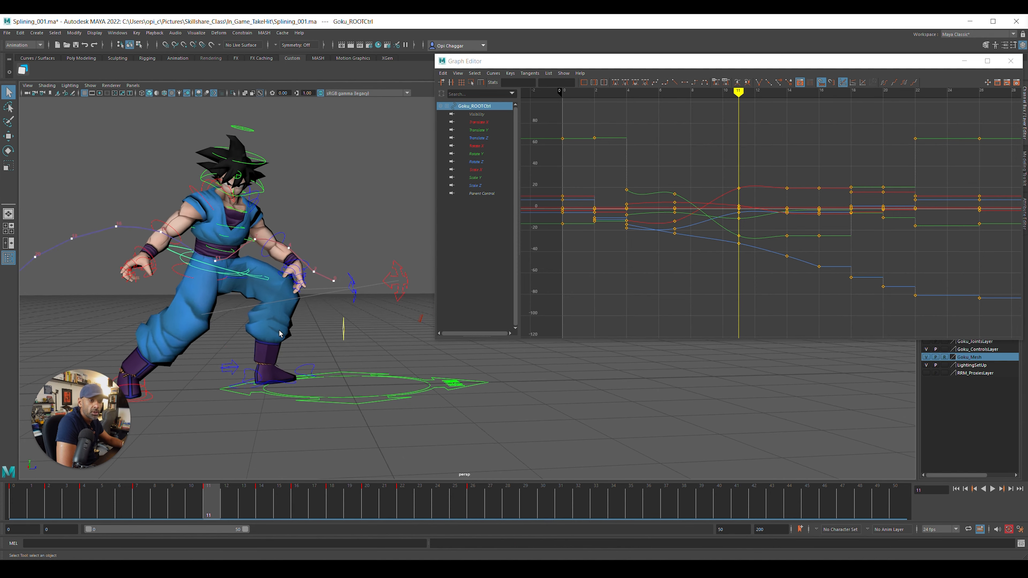
middle_click_drag(279, 332, 358, 334, "alt")
Raise the root control slightly at frame 9 with the Move tool and scrub the timeline to check the arc
left_click(173, 502)
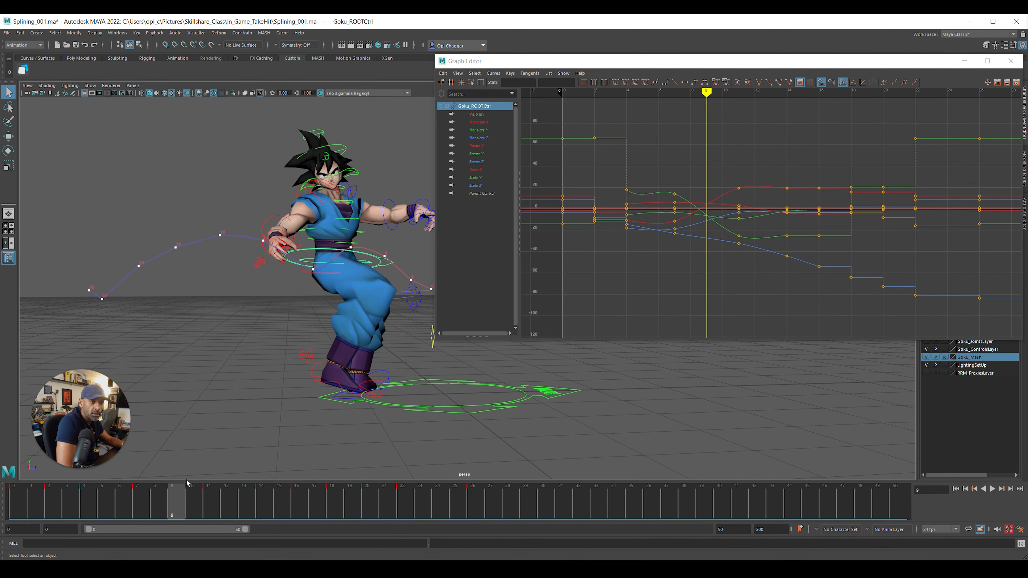
middle_click_drag(365, 280, 355, 280, "alt")
key("w")
mouse_move(175, 496)
left_mouse_down()
mouse_move(137, 498)
mouse_move(169, 507)
left_mouse_up()
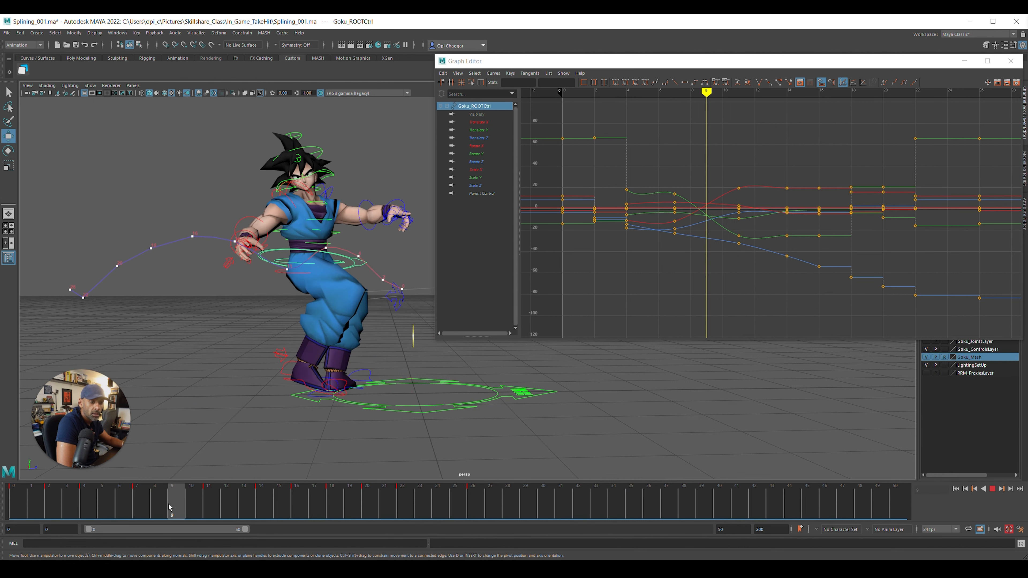
left_click_drag(286, 364, 295, 369, "alt")
left_click_drag(316, 226, 317, 222)
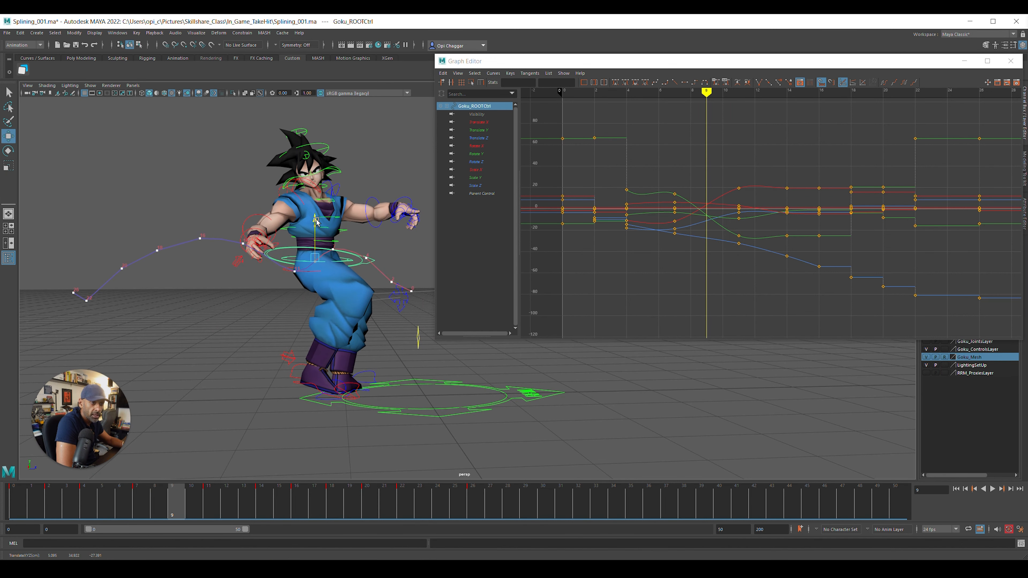
left_click_drag(367, 512, 171, 509)
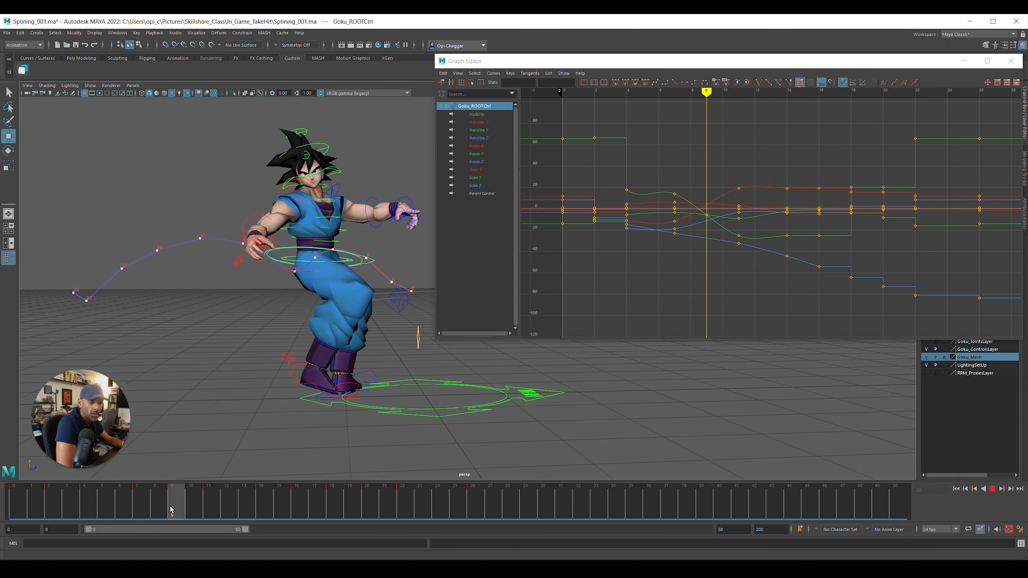
Create an editable motion trail for the right foot IK control
left_click(293, 381)
left_click(196, 32)
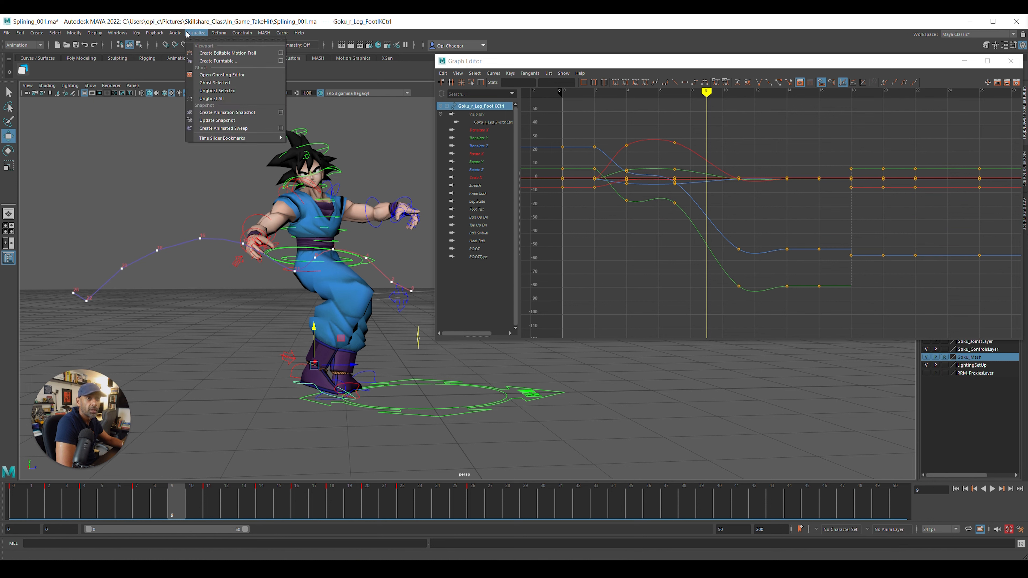
left_click(203, 51)
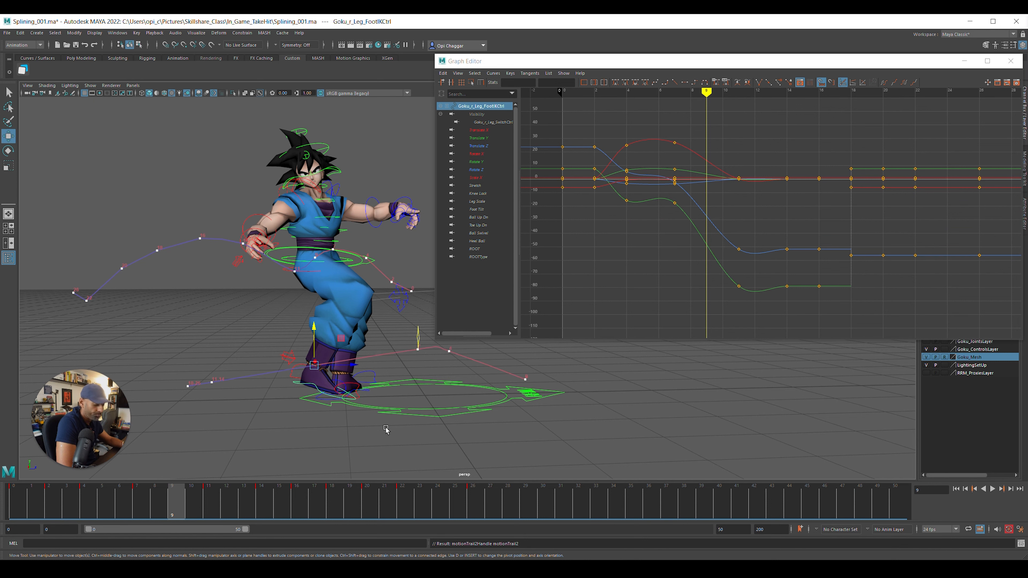
Raise the right foot IK control and move it forward at frame 9, and key the new position
key("comma")
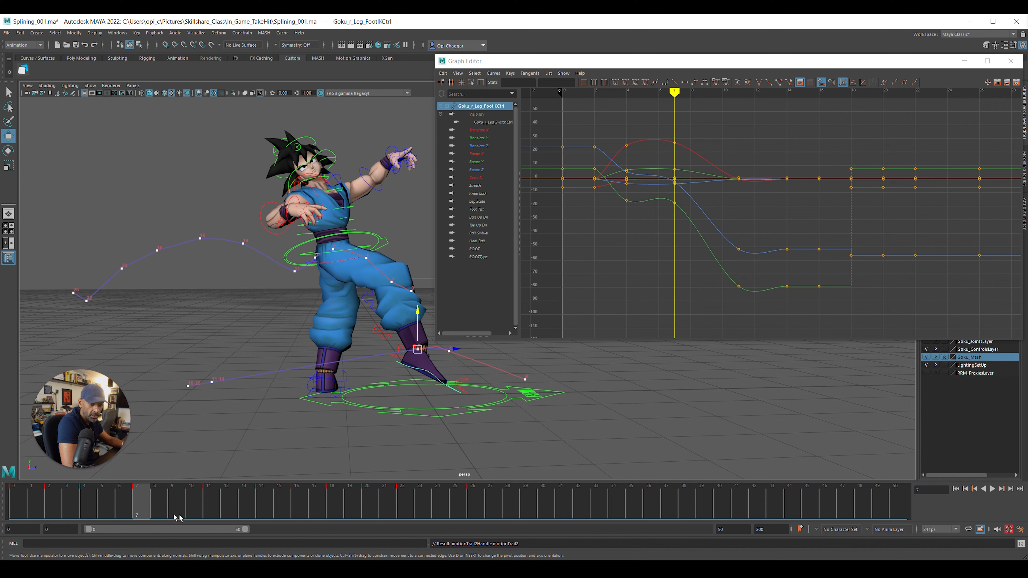
left_click(176, 517)
left_click_drag(314, 328, 313, 319)
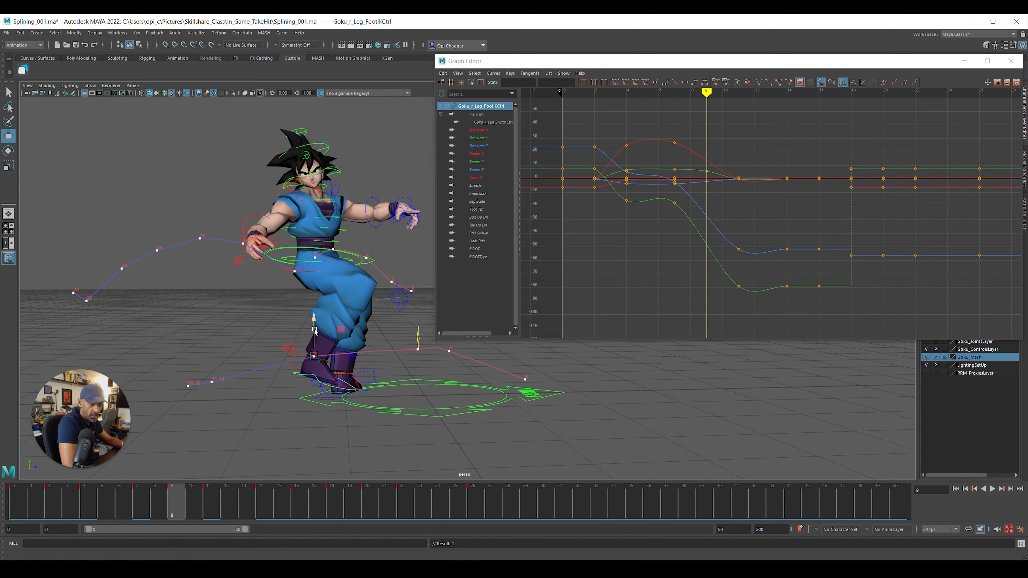
left_click_drag(354, 357, 372, 359)
key("s")
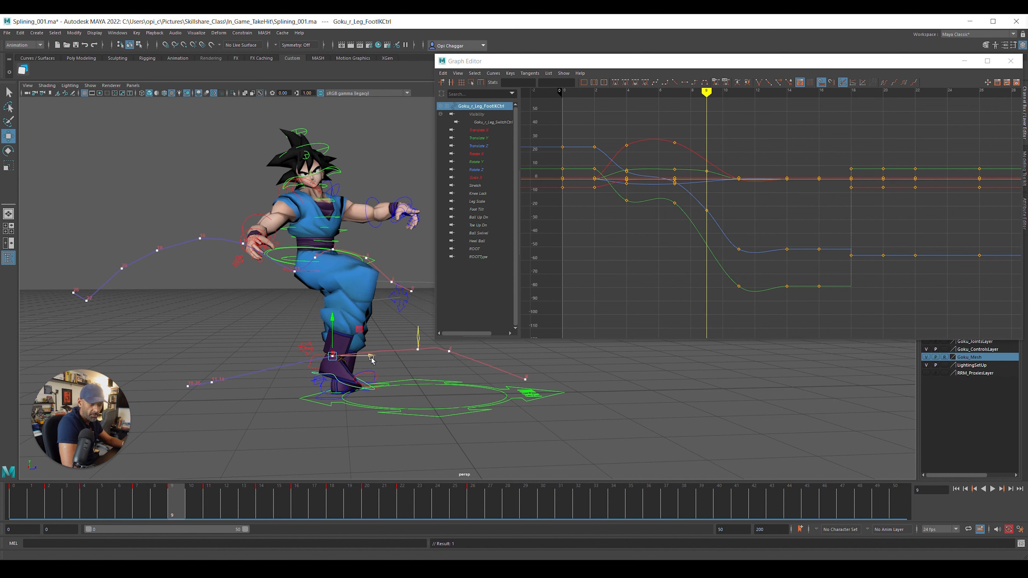
Move the right foot IK control back toward the body at frame 7 and key it
key("period")
key("comma")
key("comma")
key("comma")
key("comma")
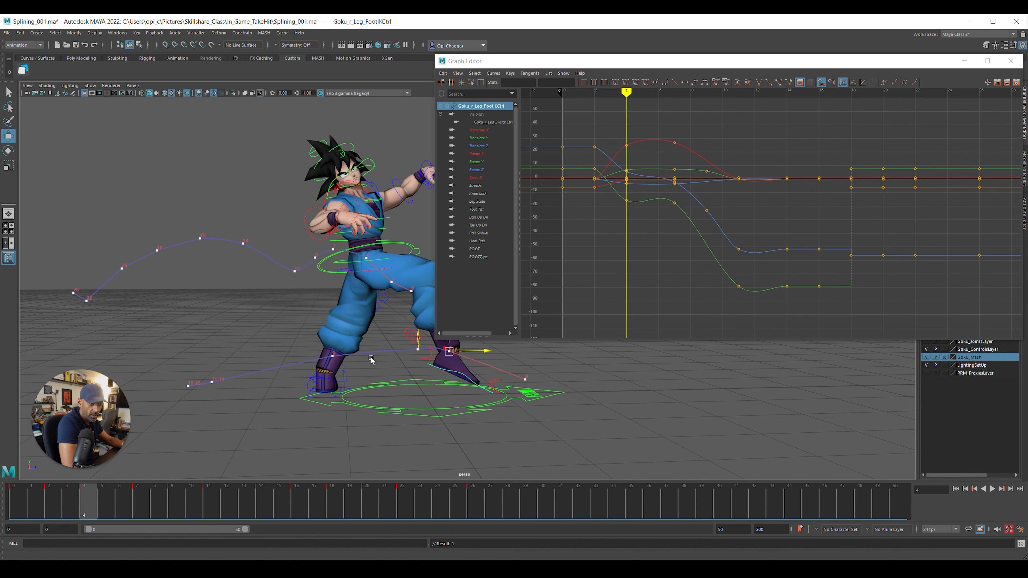
key("period")
key("period")
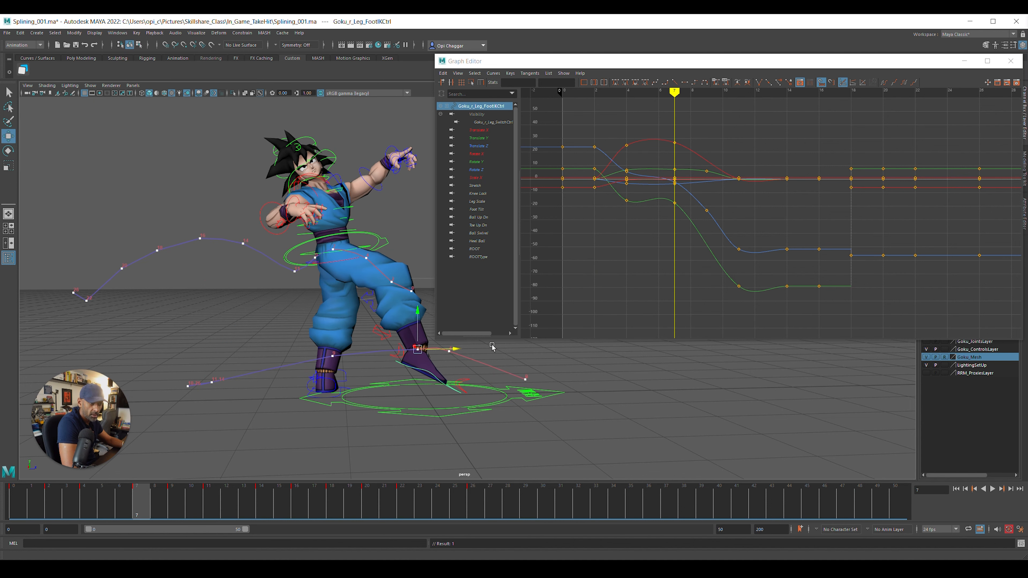
left_click_drag(452, 350, 437, 351)
key("s")
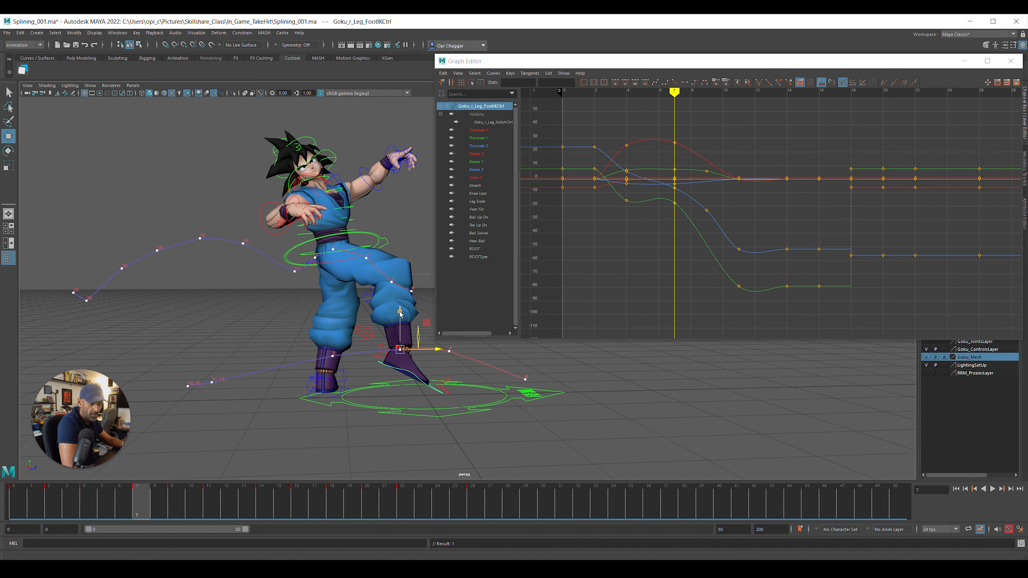
Shift the right foot IK control slightly forward at frame 4 to even out its motion trail
key("comma")
key("period")
key("period")
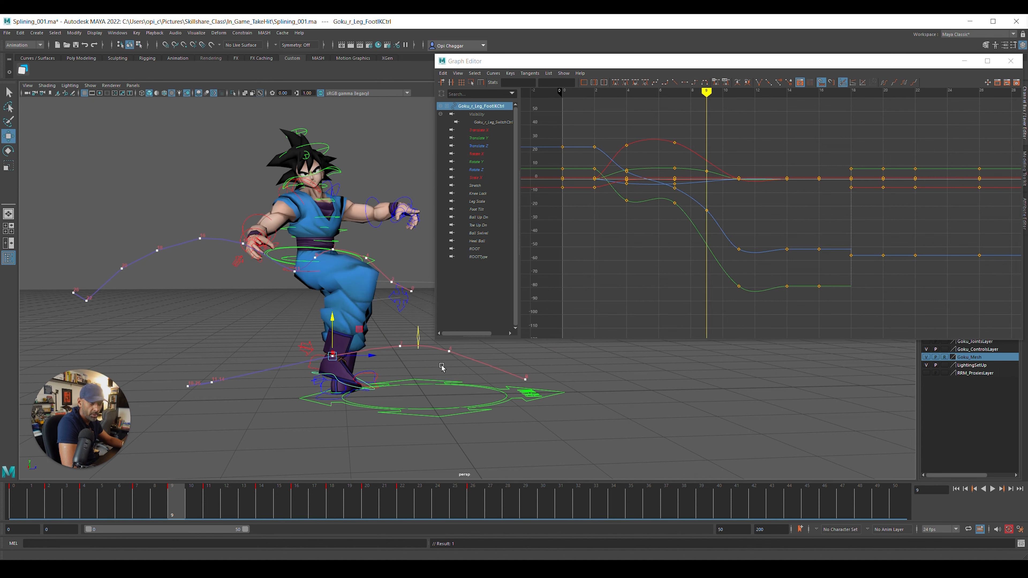
key("comma")
key("comma")
left_click_drag(493, 356, 461, 351)
key("comma")
key("period")
key("period")
key("period")
Play back the animation several times to review the root and foot motion, and move the Graph Editor out of the viewport
key("alt+v")
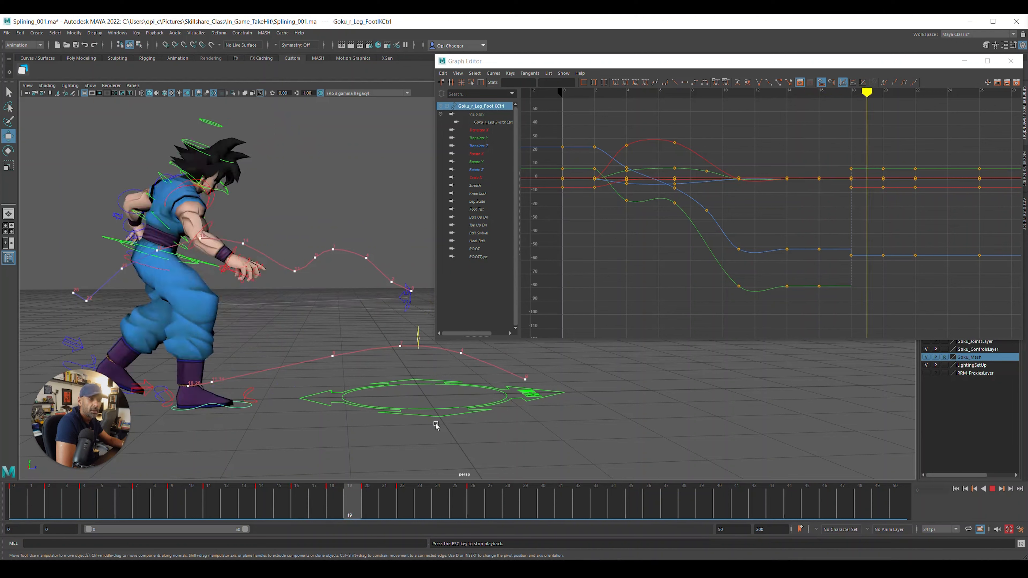
key("alt+v")
key("alt+shift+v")
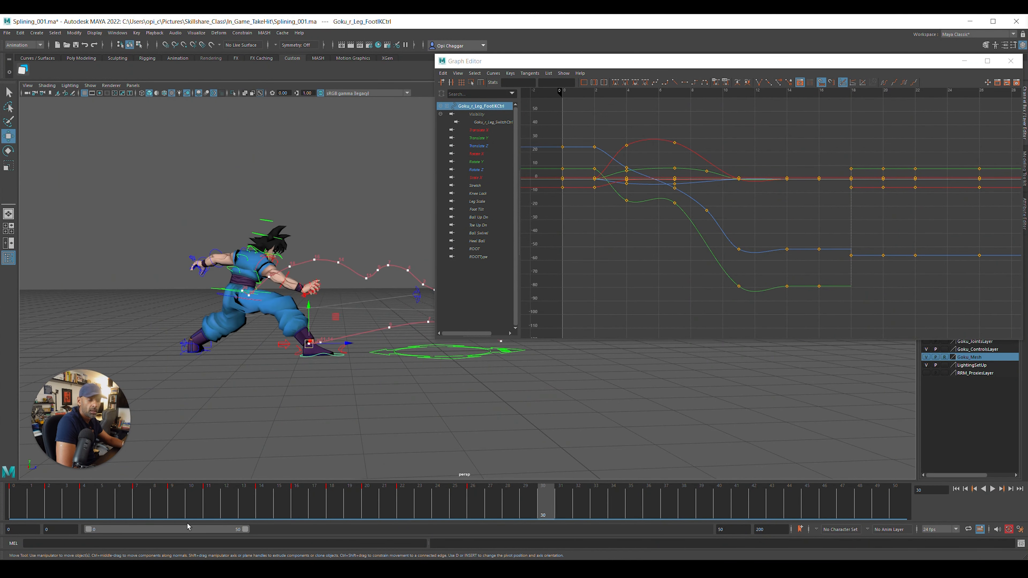
key("alt+v")
key("alt+shift+v")
key("alt+v")
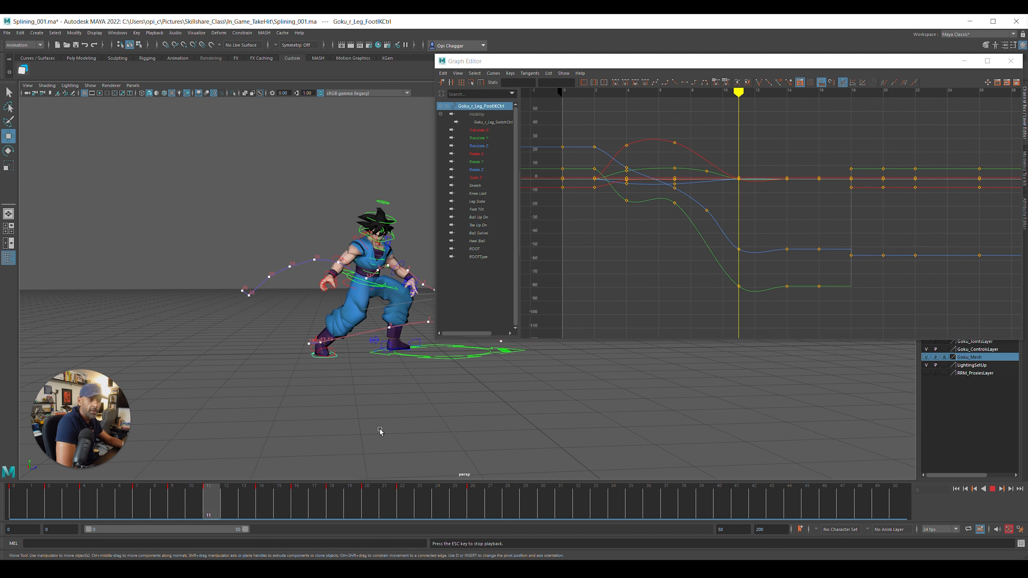
key("alt+v")
left_click_drag(649, 65, 649, 0)
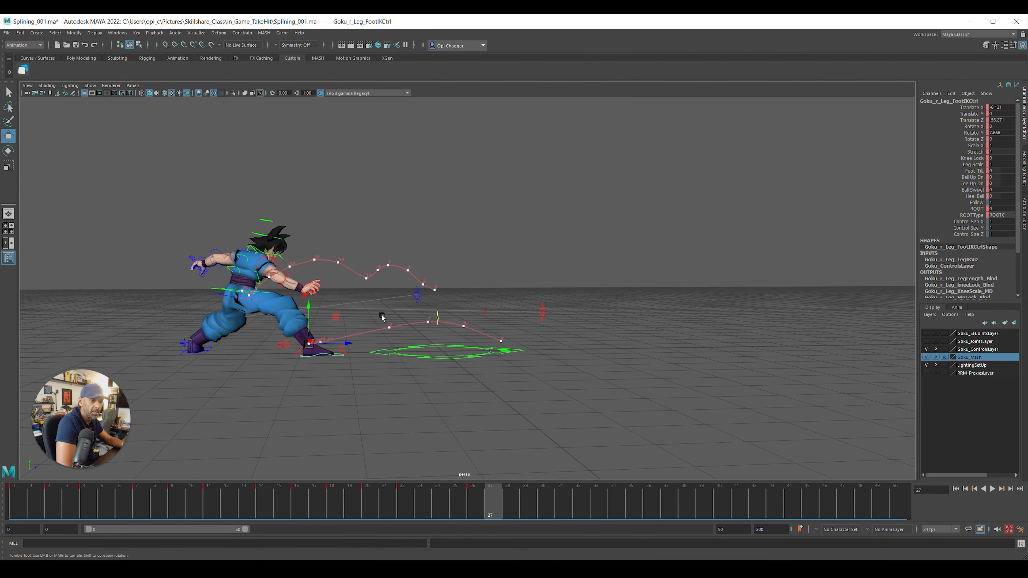
Shift the root control slightly back along Z at frame 11 to even out its motion trail
scroll(351, 236, "up", 5)
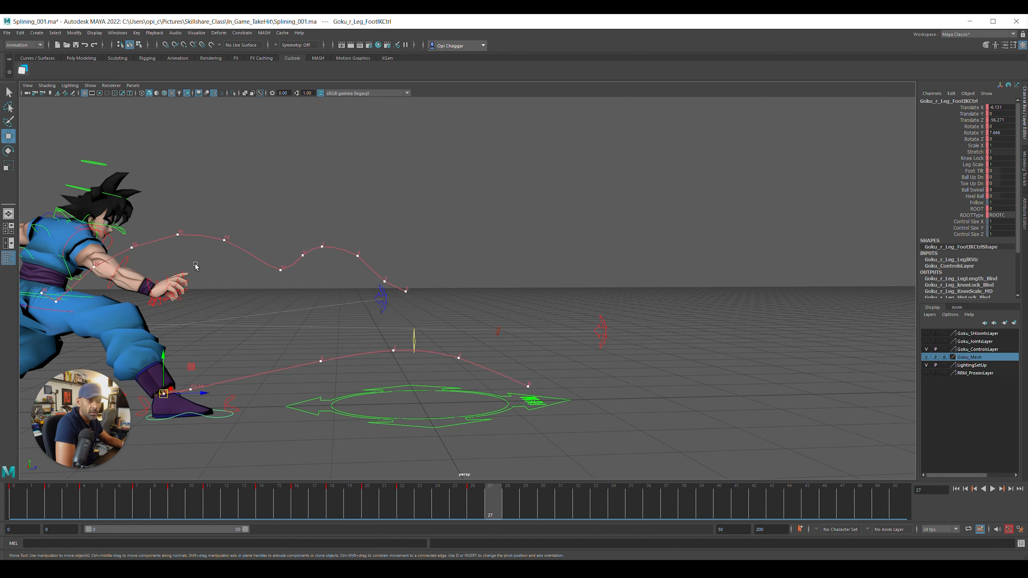
middle_click_drag(266, 326, 366, 307, "alt")
left_click_drag(368, 504, 323, 509)
key("comma")
key("comma")
key("comma")
key("comma")
key("period")
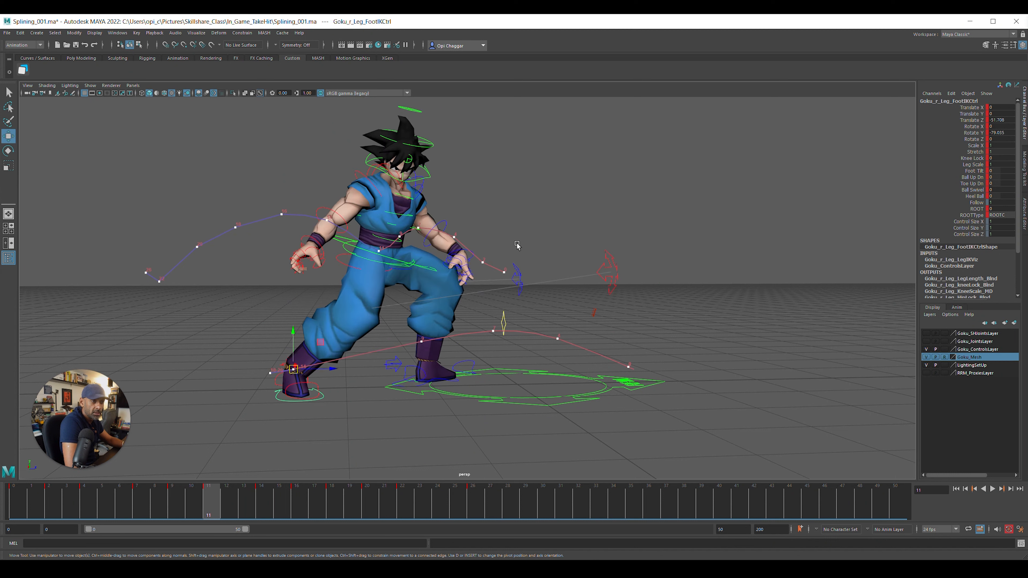
left_click(343, 242)
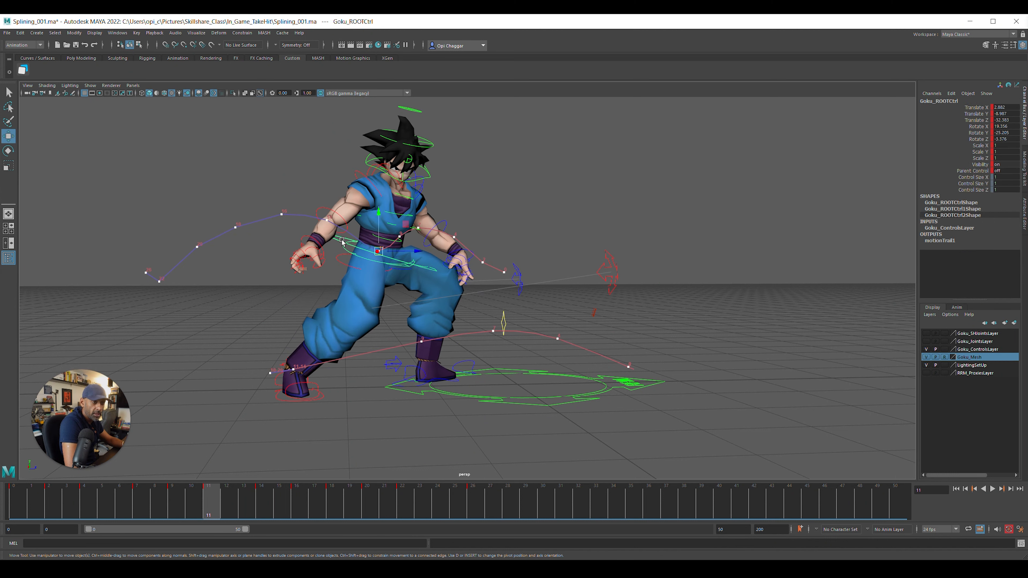
key("comma")
key("period")
left_click_drag(417, 251, 398, 253)
key("comma")
key("period")
key("comma")
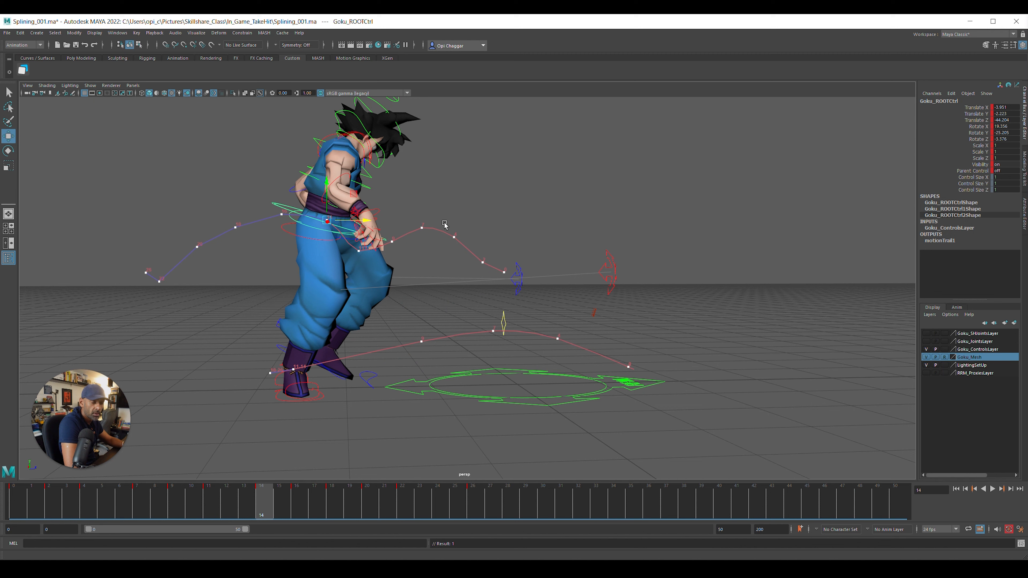
Raise the root control slightly at frame 11 and check the pose against the neighbouring keys
key("comma")
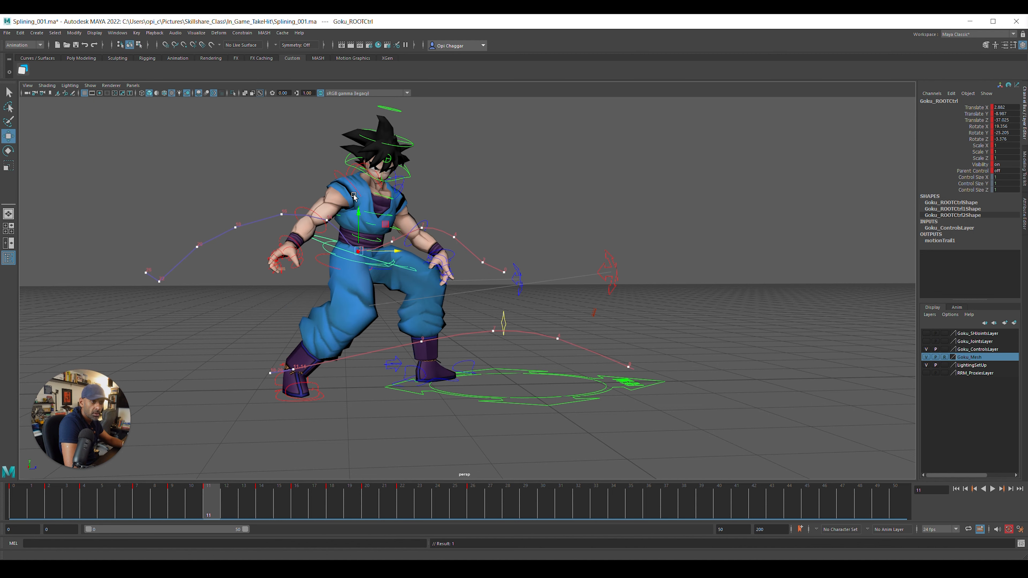
left_click_drag(359, 213, 360, 209)
key("comma")
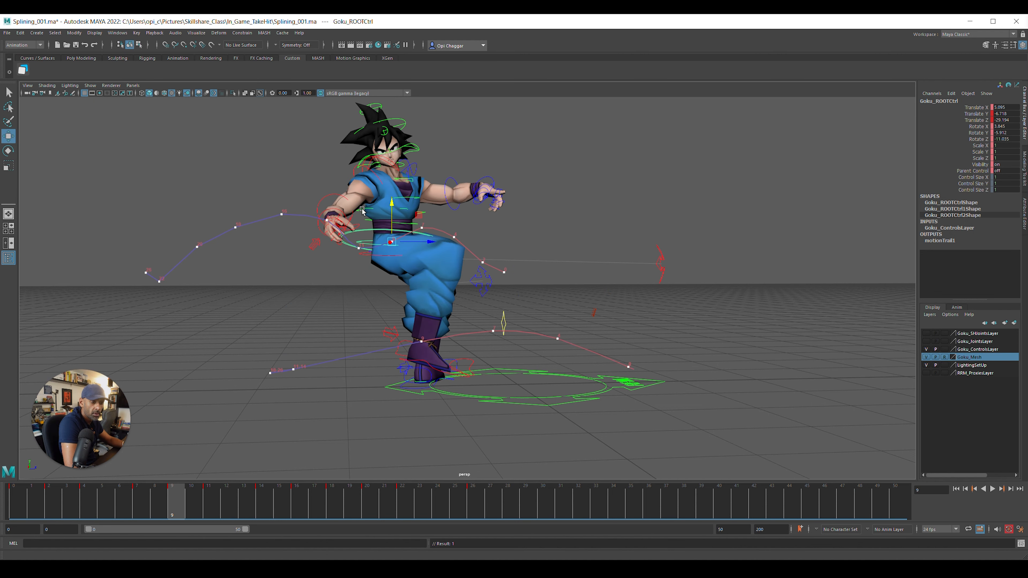
key("period")
key("period")
key("period")
key("period")
key("period")
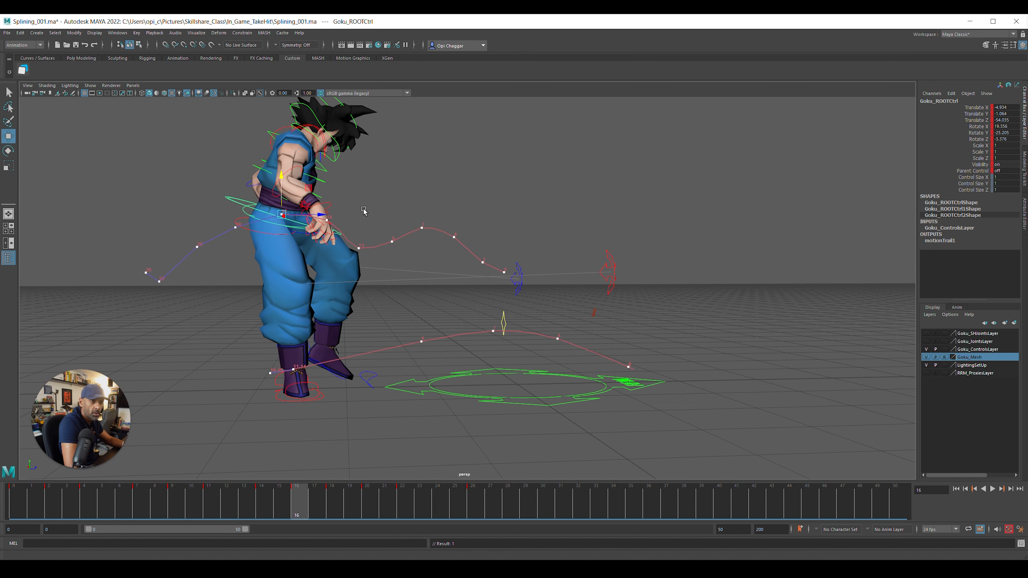
Play back the animation from the start to review the adjusted root arc
key("alt+shift+v")
key("alt+v")
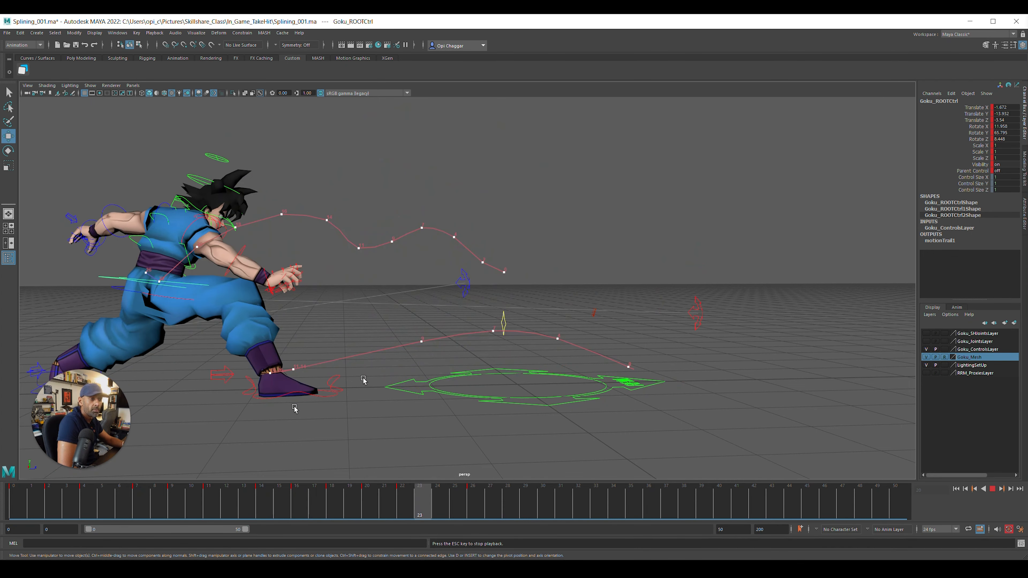
key("alt+v")
Delete the root and right foot motion trails from the scene
right_click_drag(353, 307, 236, 312, "alt")
left_click_drag(237, 313, 209, 319, "alt")
right_click_drag(208, 319, 259, 314, "alt")
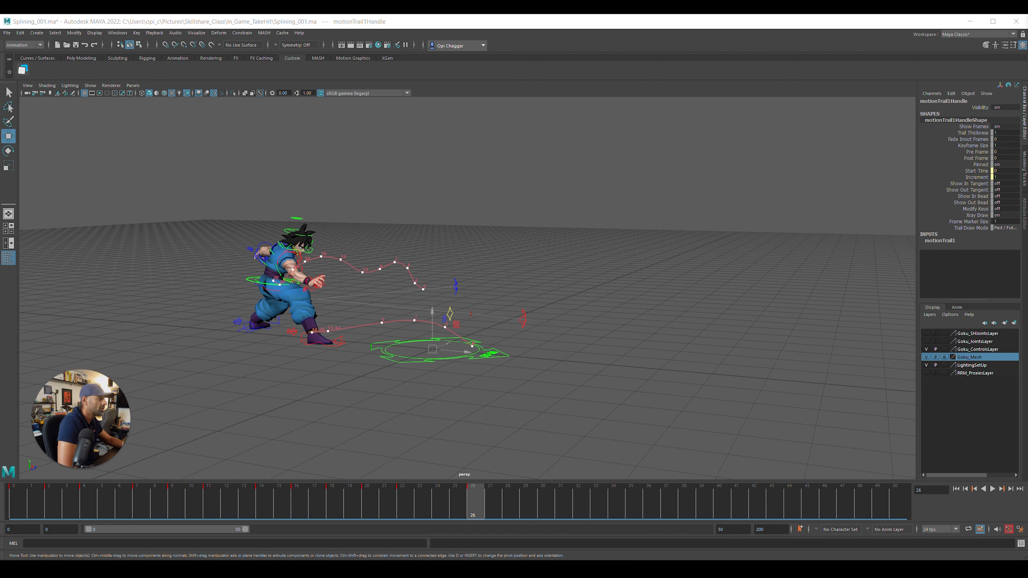
key("Delete")
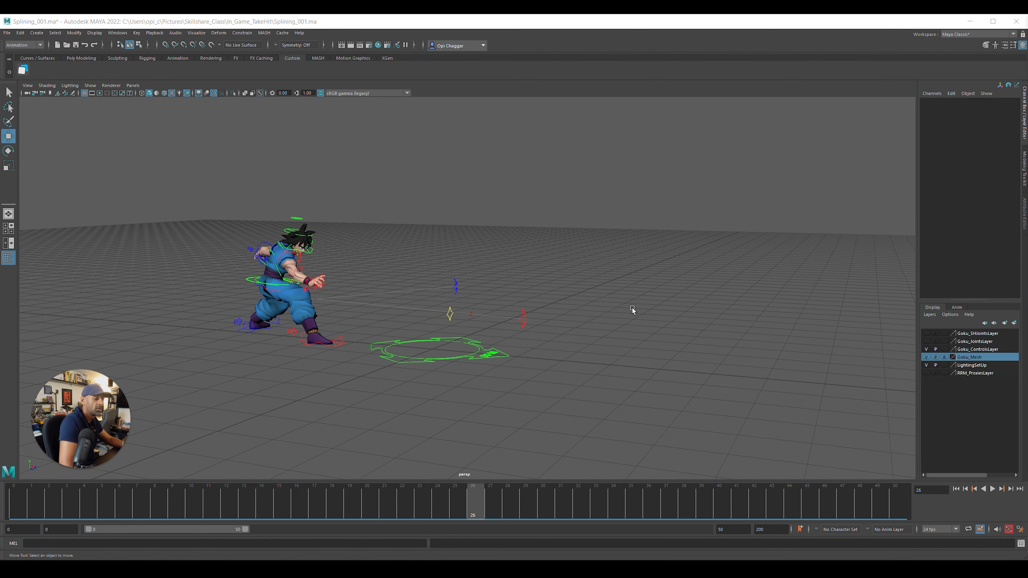
Select all rig controls and give all their keys flat tangents in the Graph Editor
left_click_drag(184, 167, 629, 399)
left_click_drag(437, 502, 16, 503)
left_click_drag(497, 377, 267, 337, "alt")
right_click_drag(365, 324, 409, 324, "alt")
middle_click_drag(404, 323, 261, 316, "alt")
left_click(117, 33)
left_click_drag(566, 142, 880, 290)
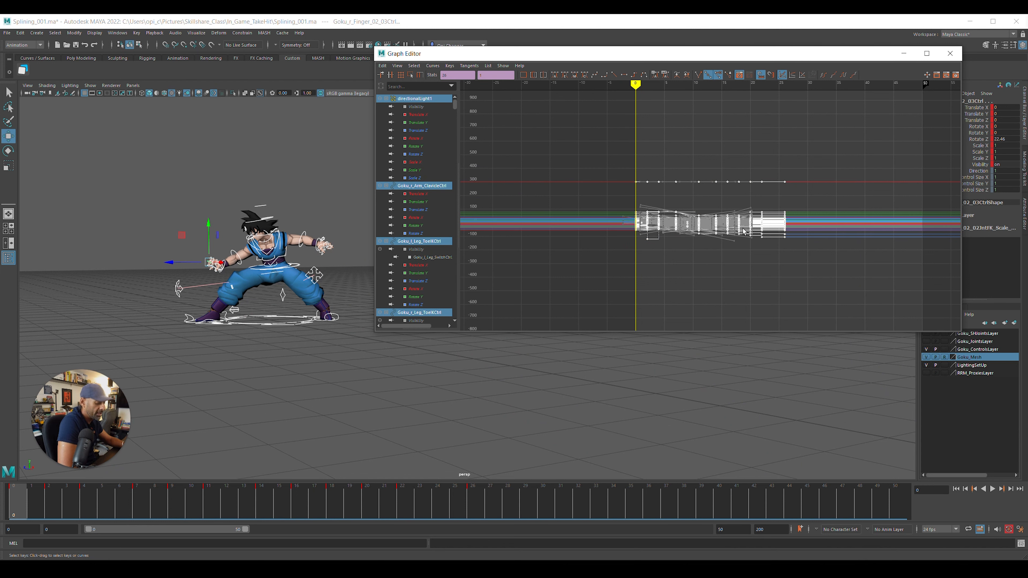
left_click(624, 77)
mouse_move(563, 159)
right_mouse_down("alt")
mouse_move(587, 162)
mouse_move(574, 162)
right_mouse_up("alt")
left_click(552, 134)
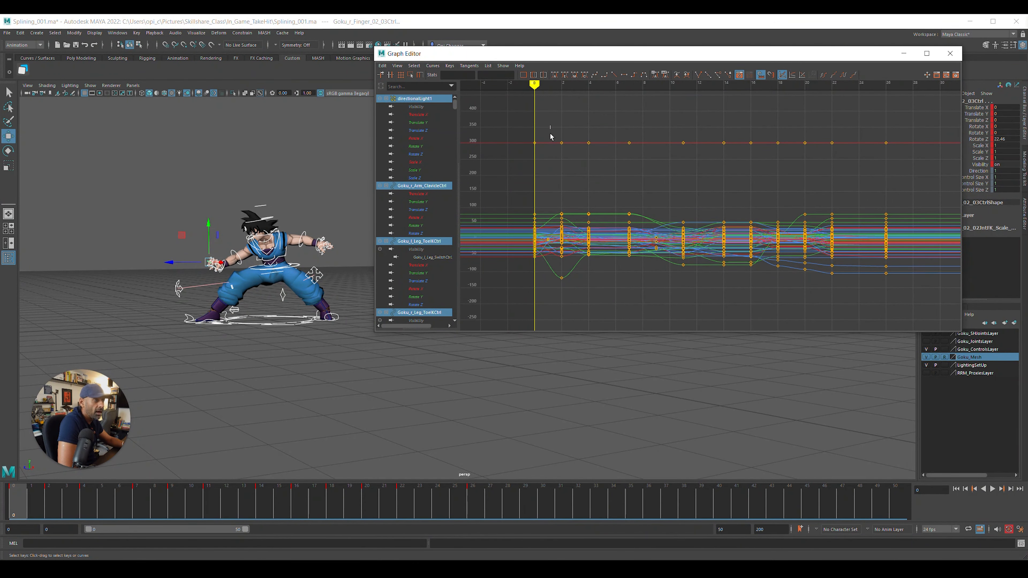
Set spline tangents on all keys between the first and last poses, and move the Graph Editor out of the viewport
left_click_drag(577, 302, 860, 308)
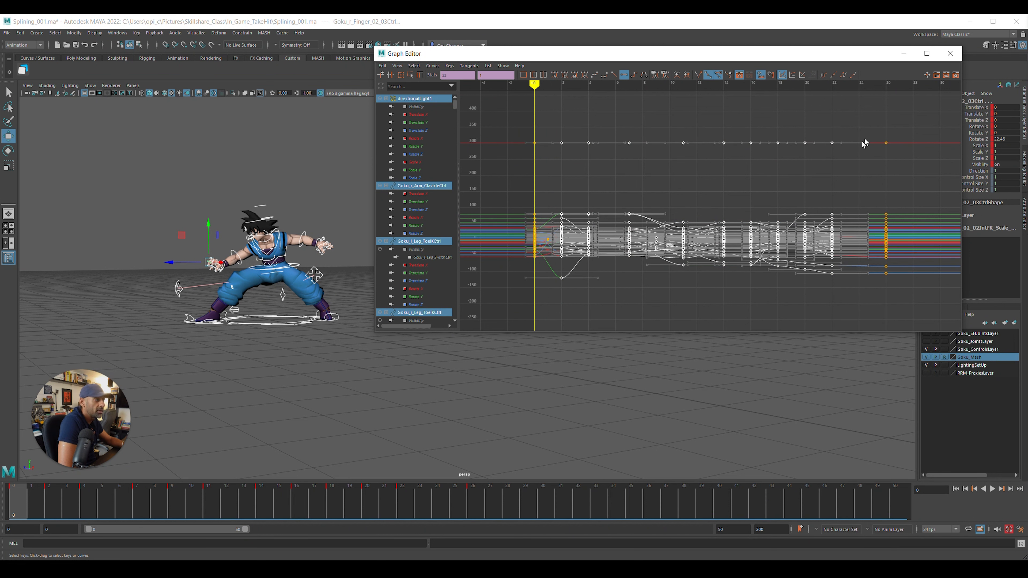
left_click(596, 76)
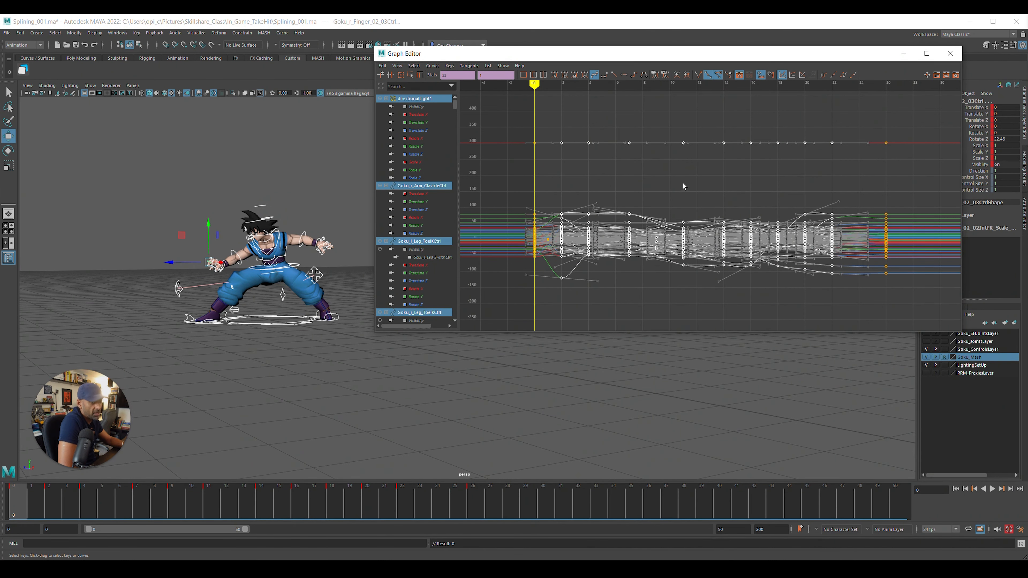
left_click(683, 184)
left_click_drag(712, 55, 1027, 122)
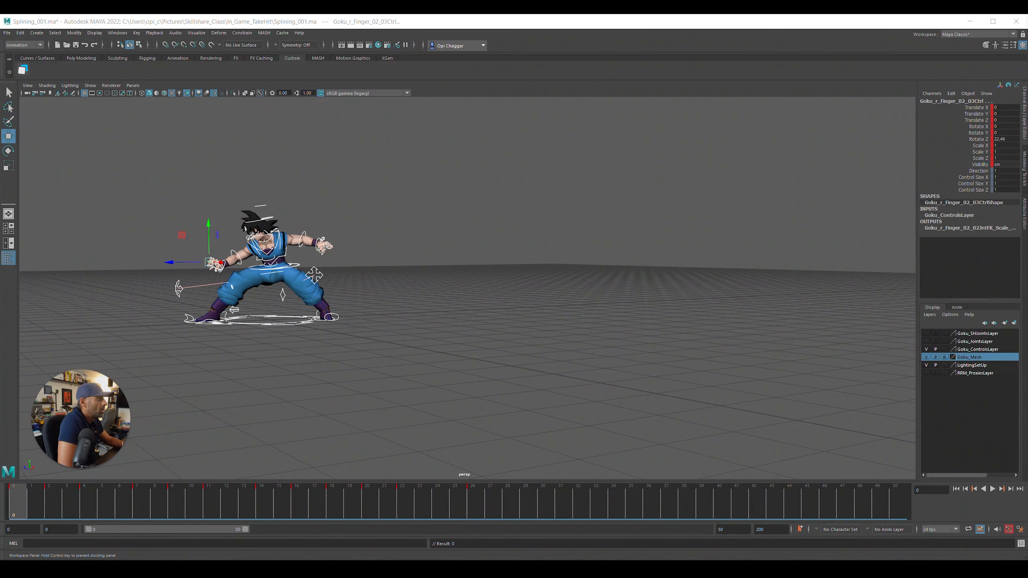
Set both the playback end and the animation end to frame 30
left_click_drag(445, 283, 453, 299, "alt")
left_click_drag(18, 504, 476, 504)
left_click_drag(732, 529, 639, 528)
type("30")
key("Return")
left_click_drag(769, 529, 643, 527)
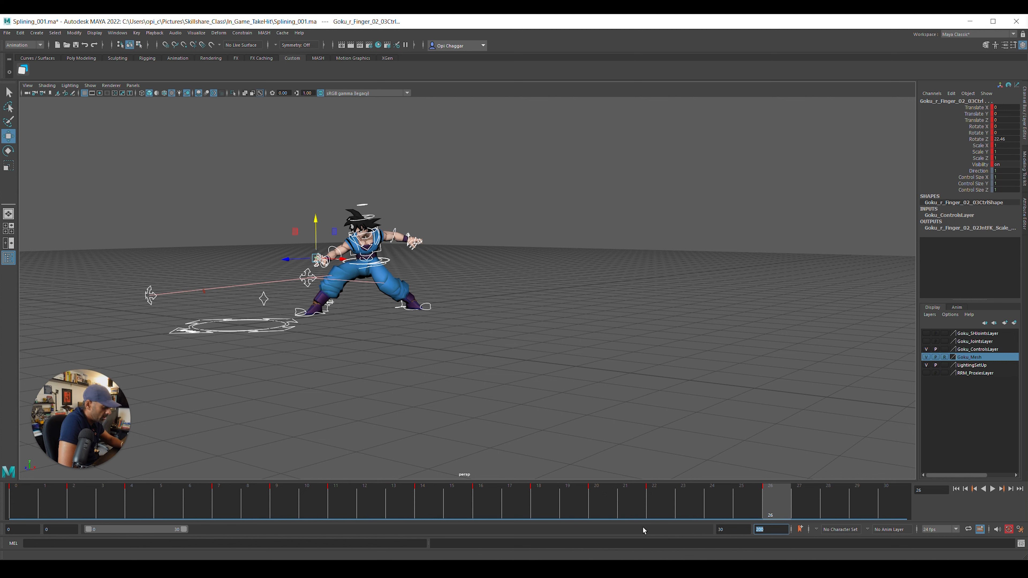
type("30")
key("Return")
Move the final pose's keys from frame 26 to frame 30 and play back the animation from different angles
left_click_drag(773, 512, 880, 506)
key("alt+v")
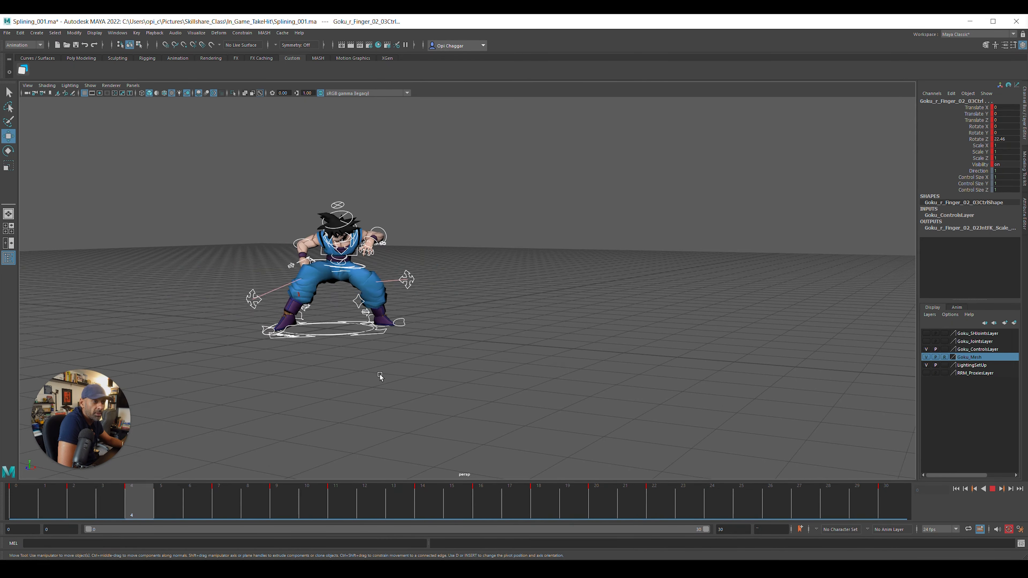
left_click_drag(388, 372, 434, 371, "alt")
right_click_drag(434, 370, 440, 371, "alt")
left_click_drag(440, 371, 417, 372, "alt")
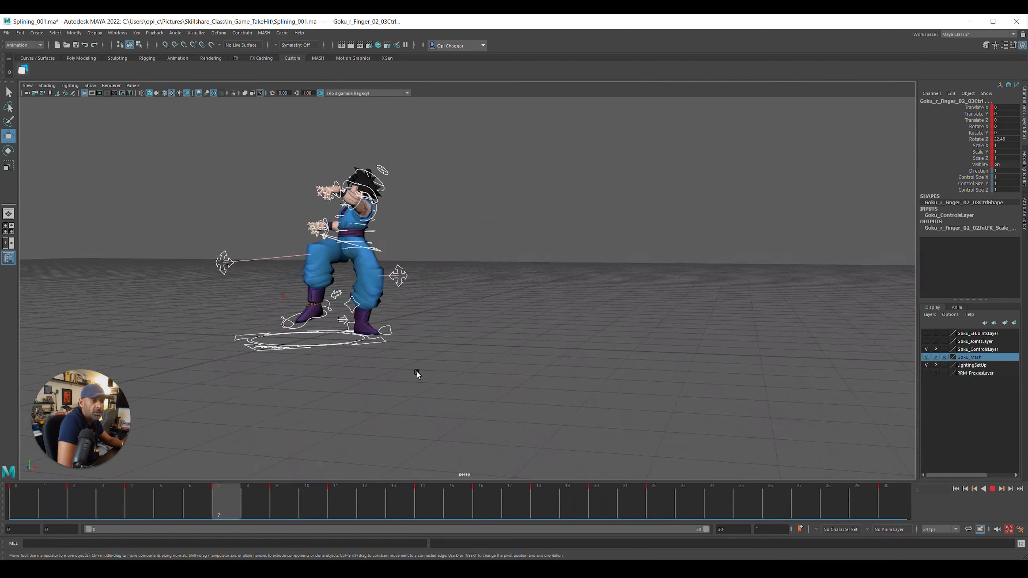
key("alt+v")
left_click_drag(336, 293, 375, 304, "alt")
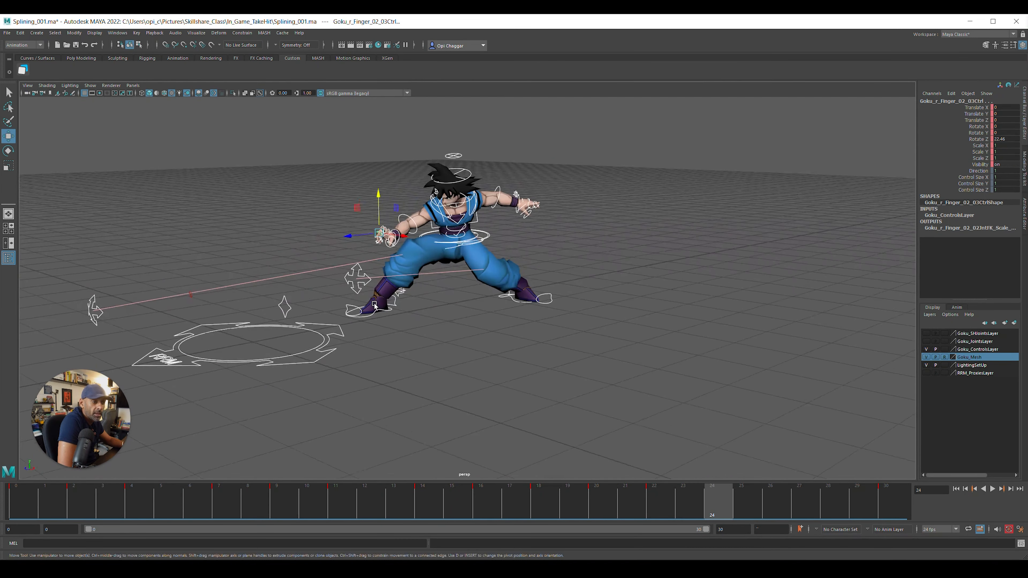
Create an editable motion trail for the root control
left_click(488, 237)
key("f")
right_click_drag(489, 266, 463, 312, "alt")
middle_click_drag(683, 254, 510, 257, "alt")
right_click_drag(509, 258, 359, 288, "alt")
middle_click_drag(359, 288, 389, 284, "alt")
left_click(196, 33)
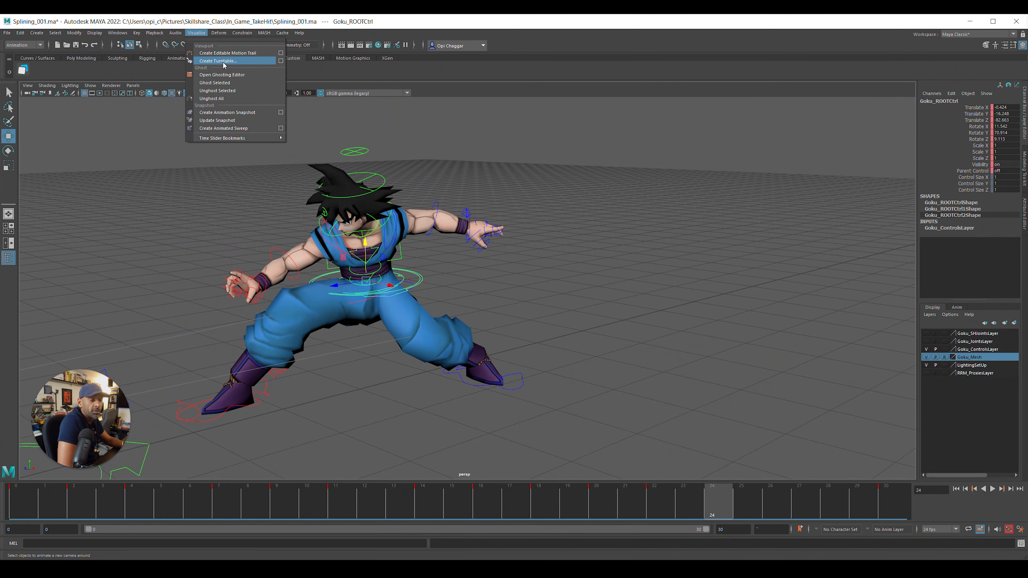
left_click(226, 52)
left_click_drag(506, 243, 387, 351, "alt")
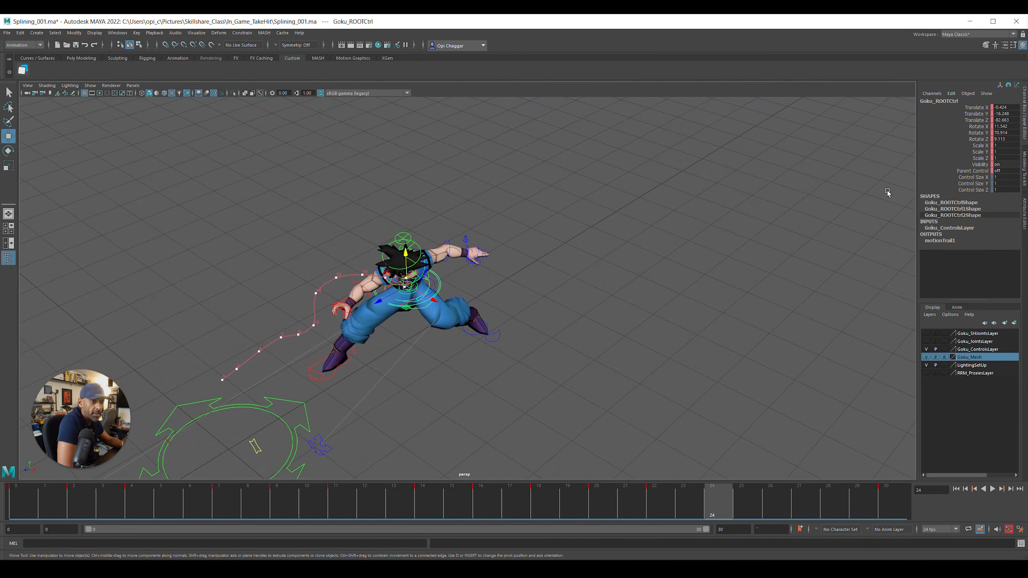
Examine the root control's Translate X and Translate Y curves in the Graph Editor for uneven keys
left_click_drag(508, 76, 463, 60)
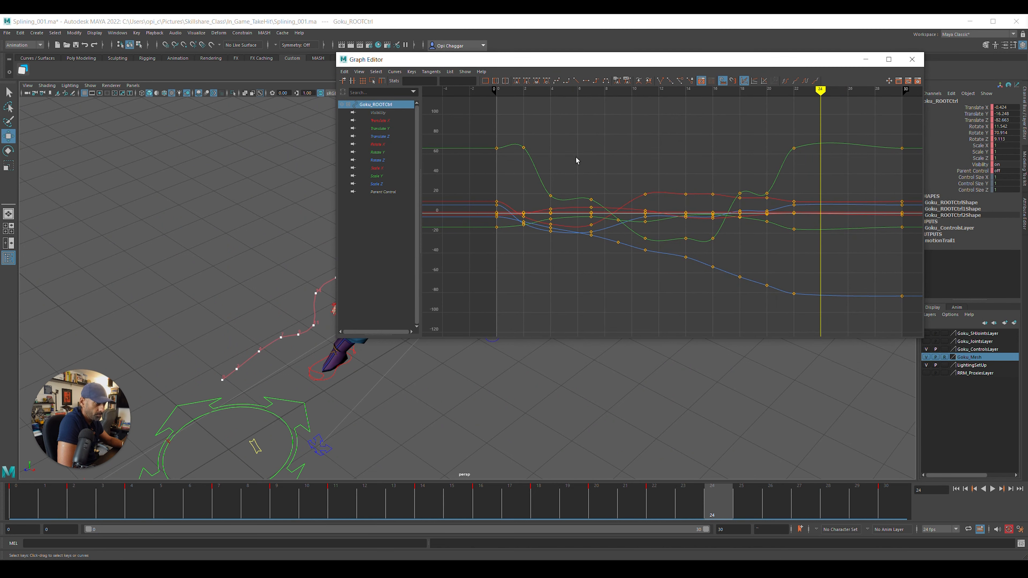
left_click(381, 120)
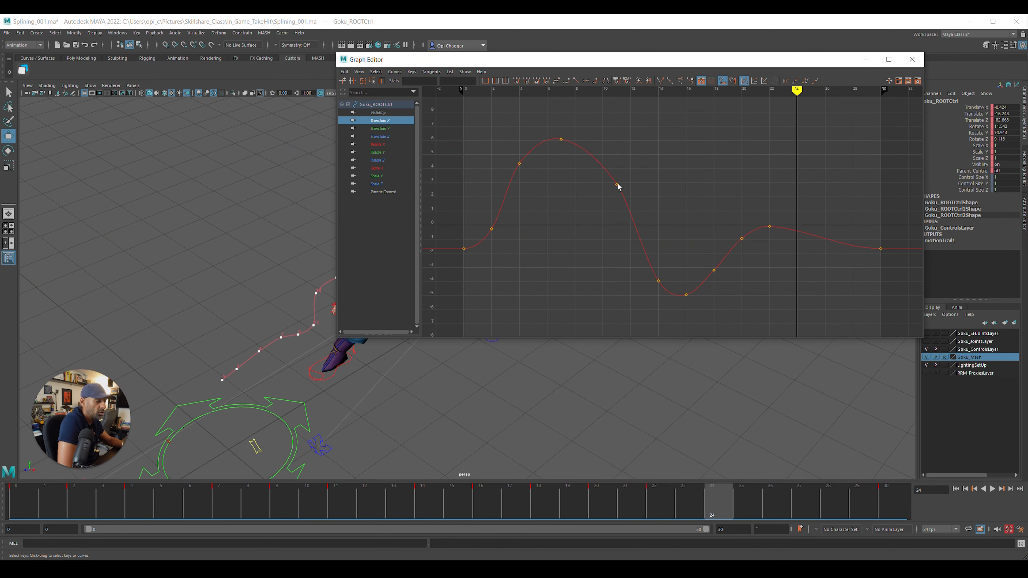
right_click_drag(642, 204, 639, 204, "alt")
left_click(402, 130)
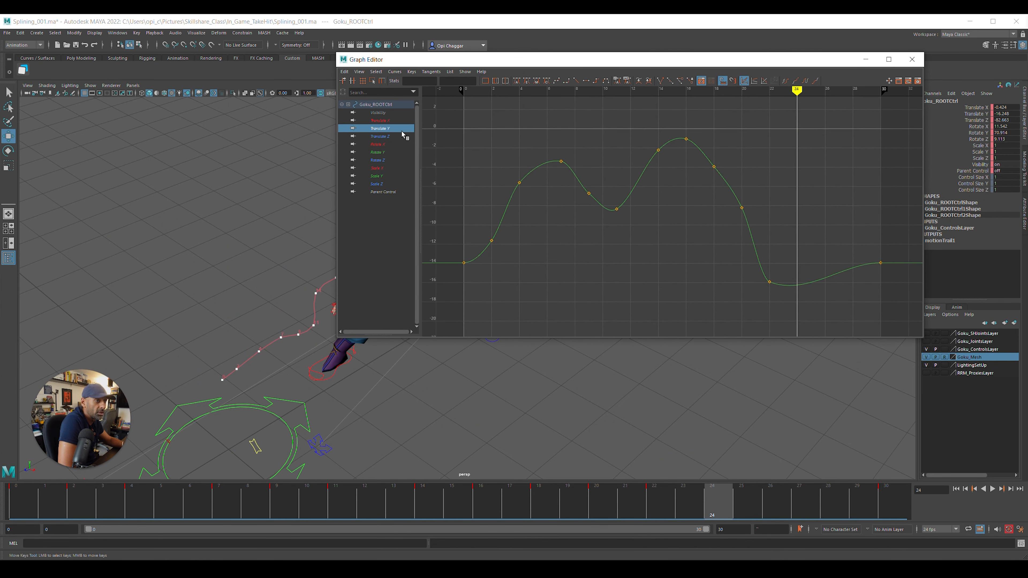
left_click(714, 167)
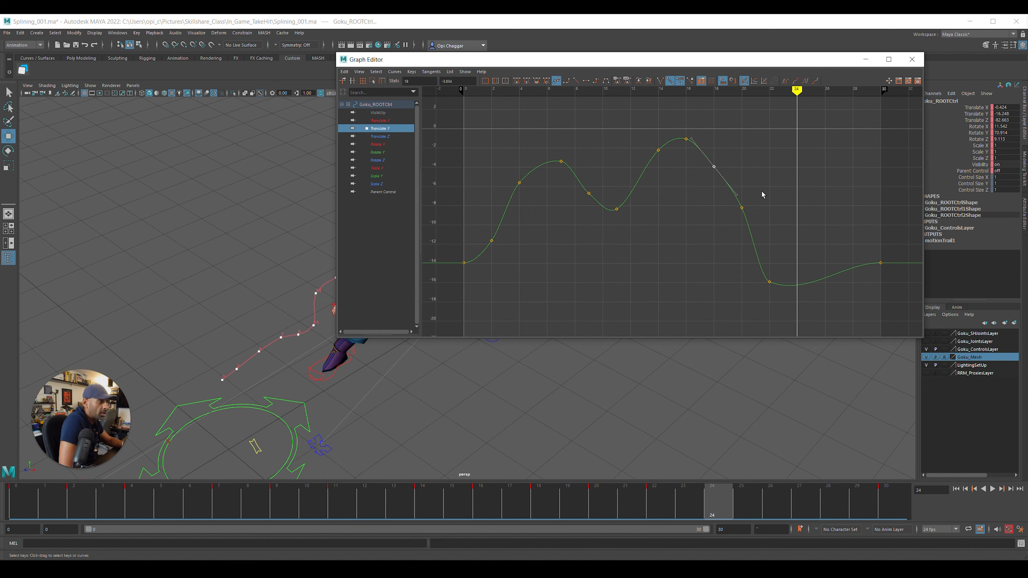
left_click(693, 208)
scroll(691, 213, "down", 4)
left_click(623, 203)
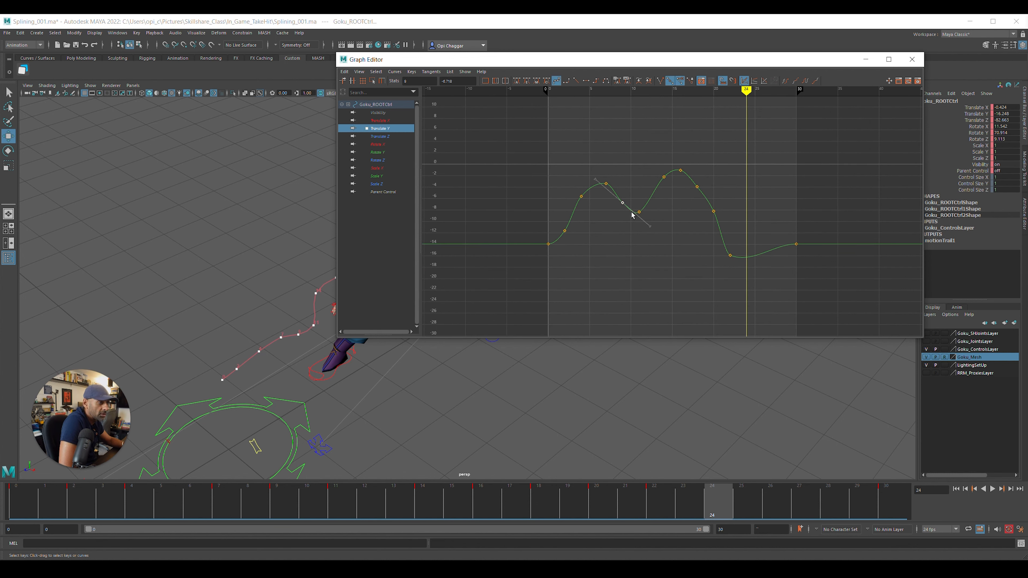
scroll(647, 248, "down", 3)
right_click_drag(624, 256, 667, 232, "alt")
Thin out the root's Translate Y curve after its second peak by deleting the key at frame 18
left_click_drag(728, 198, 728, 198)
left_click(680, 175)
left_click_drag(680, 174, 759, 194)
middle_click_drag(759, 193, 758, 189)
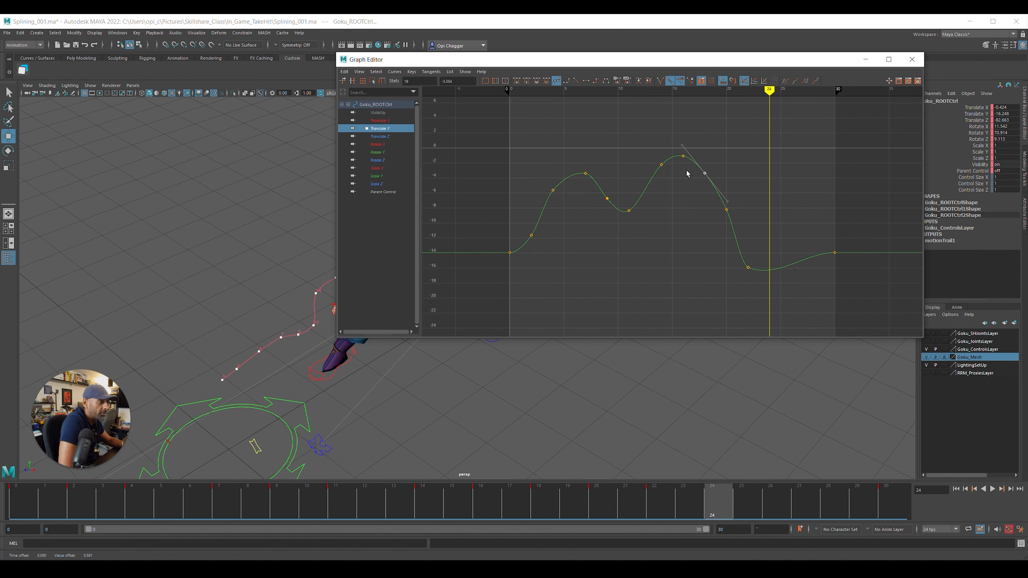
key("Delete")
left_click(683, 155)
left_click_drag(653, 135, 646, 149)
left_click_drag(707, 208, 763, 229)
left_click(597, 219)
Show the root's Translate Z curve beside the viewport and play back from frame 0 to review the motion trail from the side
left_click(380, 136)
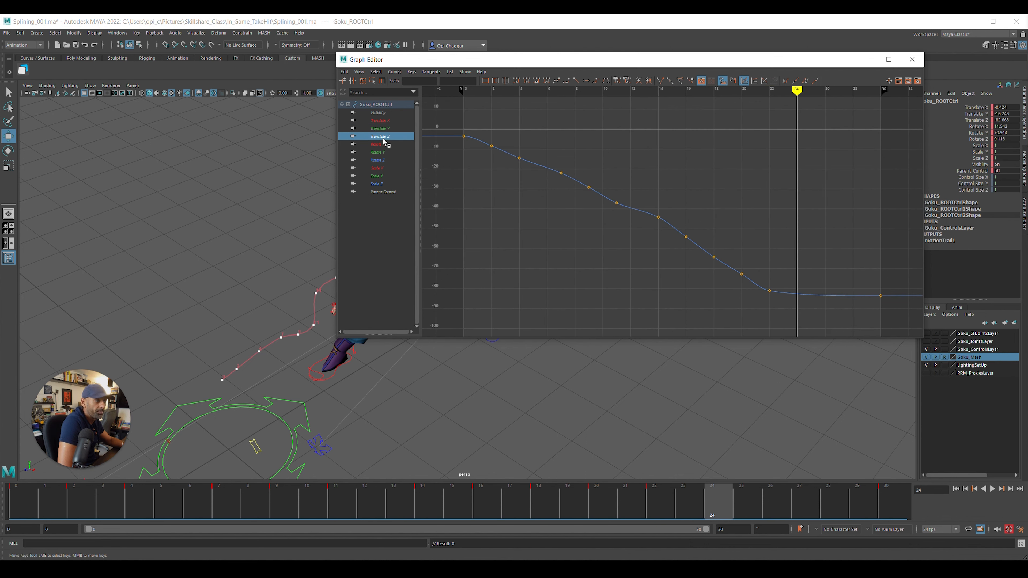
scroll(653, 162, "down", 4)
left_click_drag(573, 62, 798, 70)
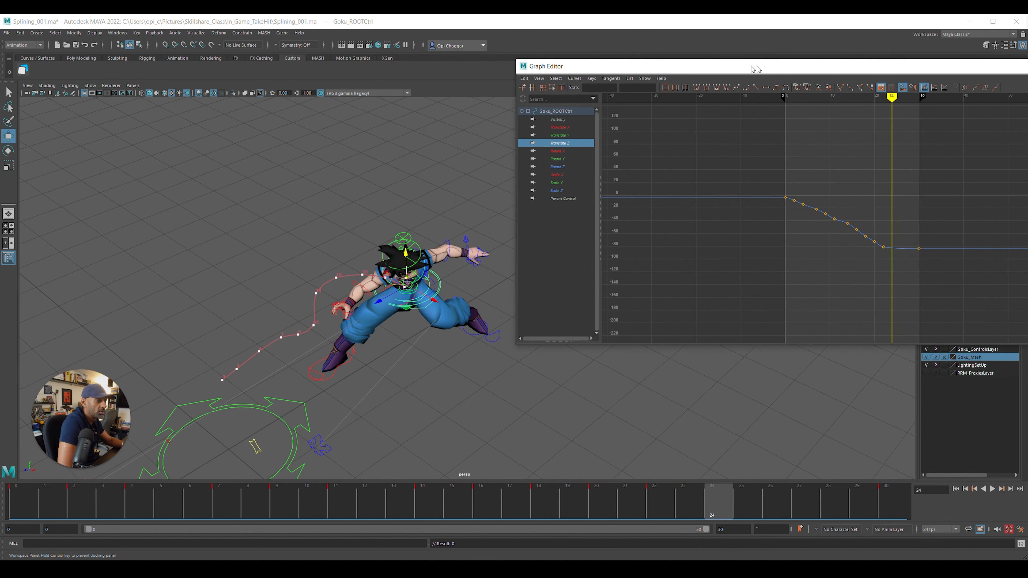
left_click(17, 502)
right_click_drag(218, 364, 168, 433, "alt")
left_click_drag(168, 434, 351, 388, "alt")
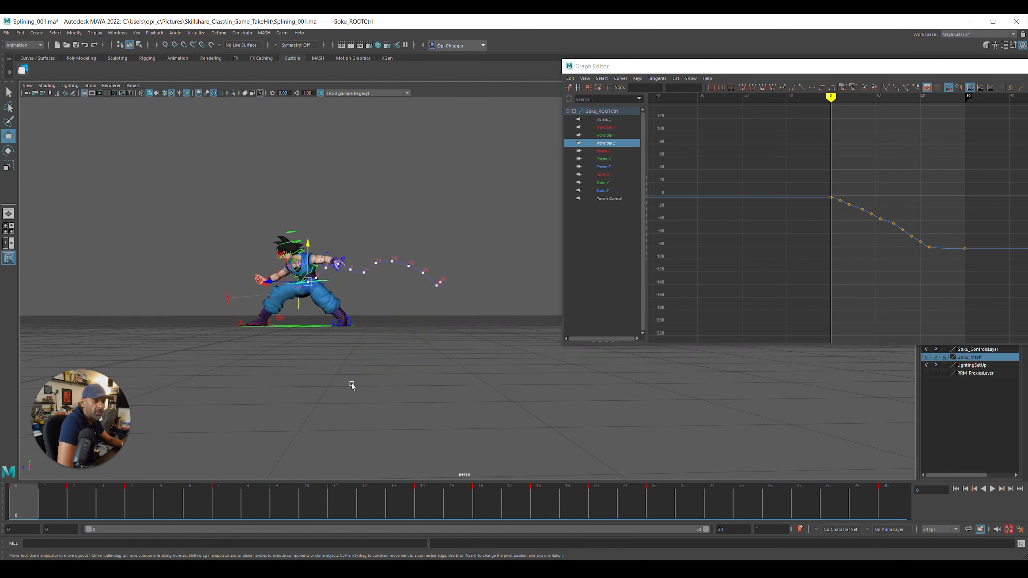
key("alt+v")
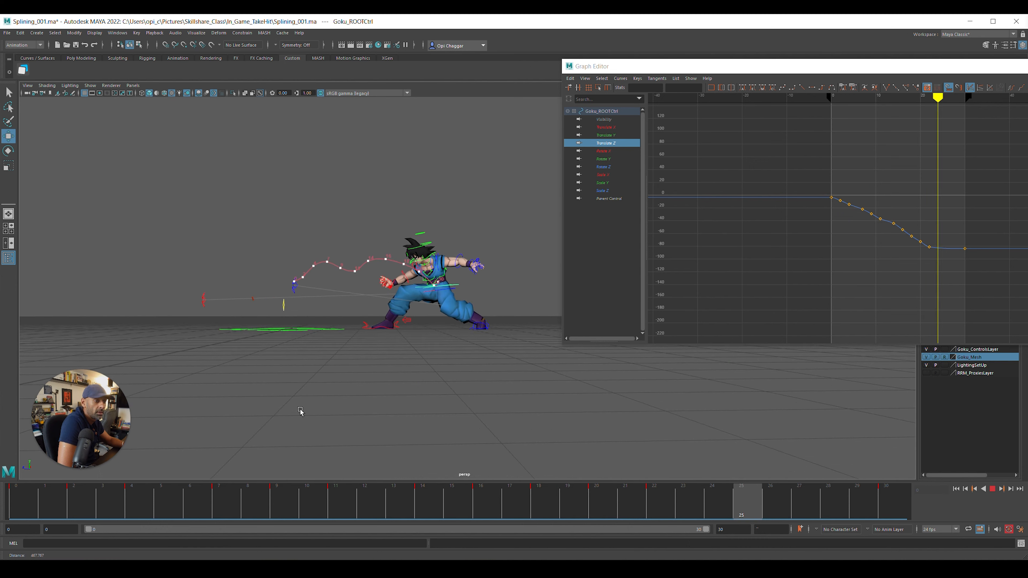
left_click_drag(294, 409, 321, 421, "alt")
key("Escape")
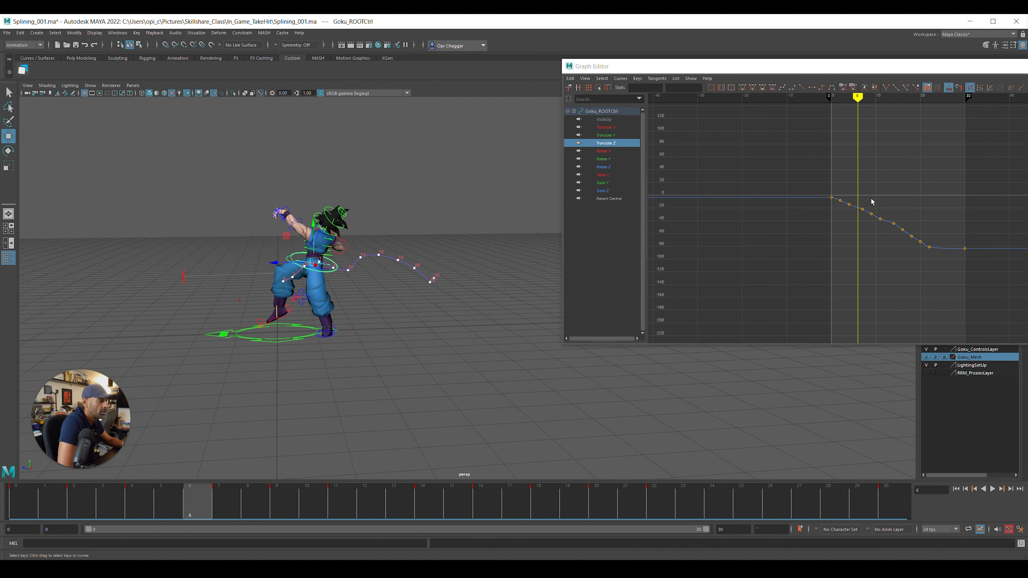
Delete the root's Translate Z keys at frames 2, 4, 9, 14, 16, 18 and 20, and play back the result
key("f")
left_click_drag(706, 136, 830, 210)
key("Delete")
key("Delete")
left_click_drag(901, 221, 982, 298)
key("Delete")
key("Delete")
left_click_drag(871, 202, 894, 271)
key("Delete")
key("alt+v")
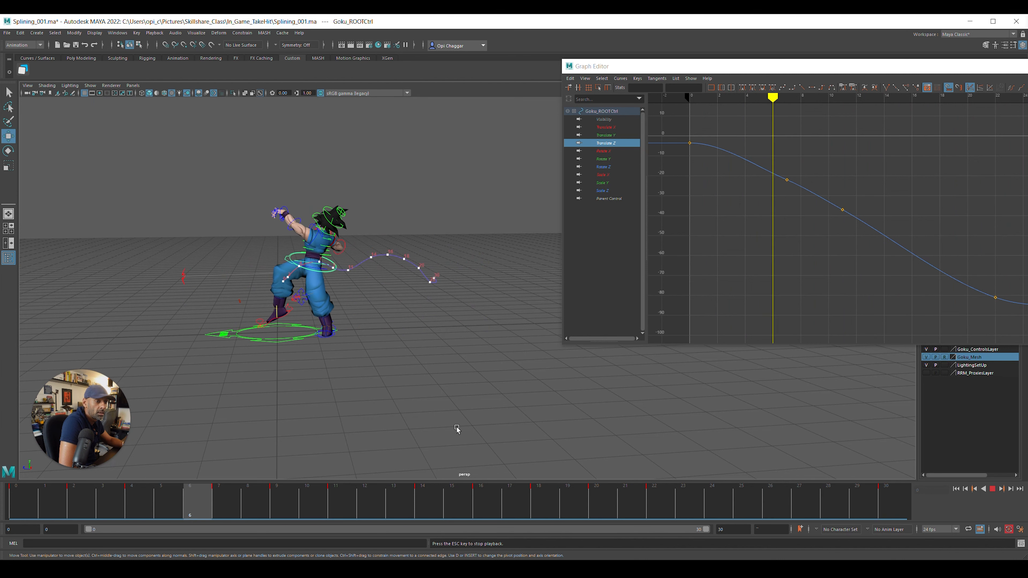
key("alt+v")
Delete the root's Translate Z key at frame 7 and play back the animation from frame 0
left_click_drag(140, 506, 12, 533)
scroll(902, 223, "down", 5)
key("Delete")
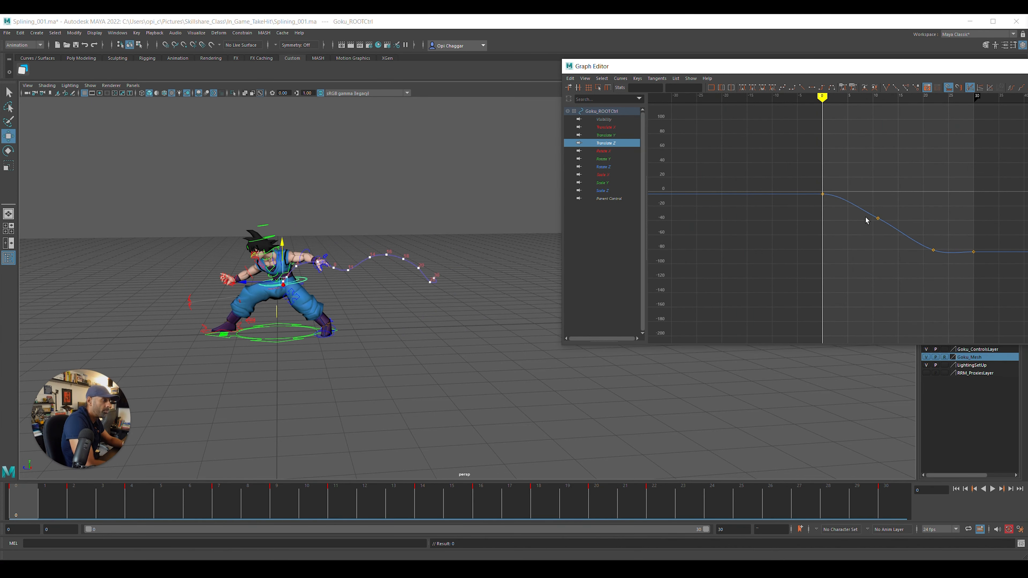
key("alt+v")
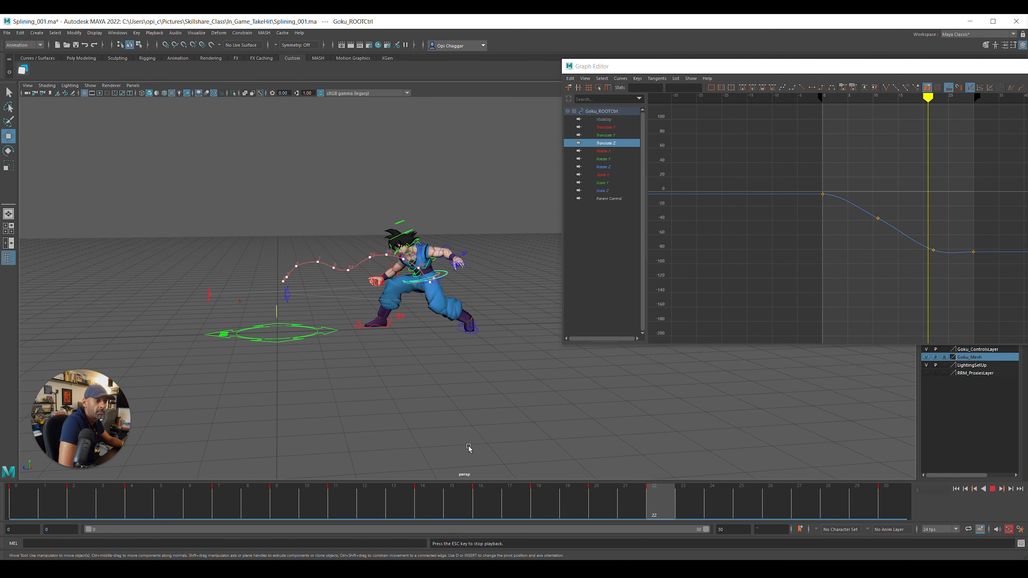
Review the root's motion trail from side and three-quarter angles during playback, and stop the playback
left_click_drag(440, 406, 377, 441, "alt")
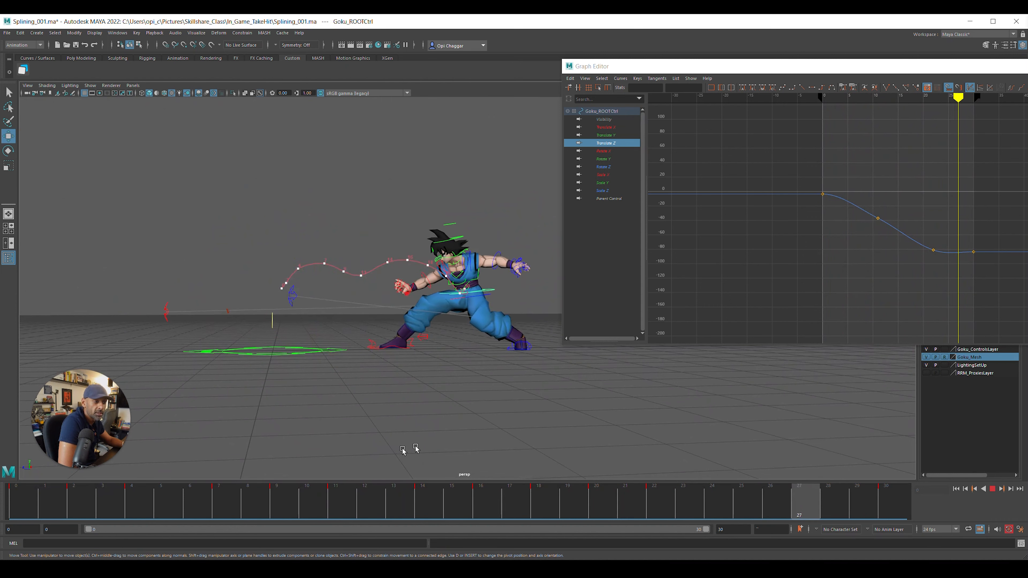
left_click_drag(764, 73, 744, 61)
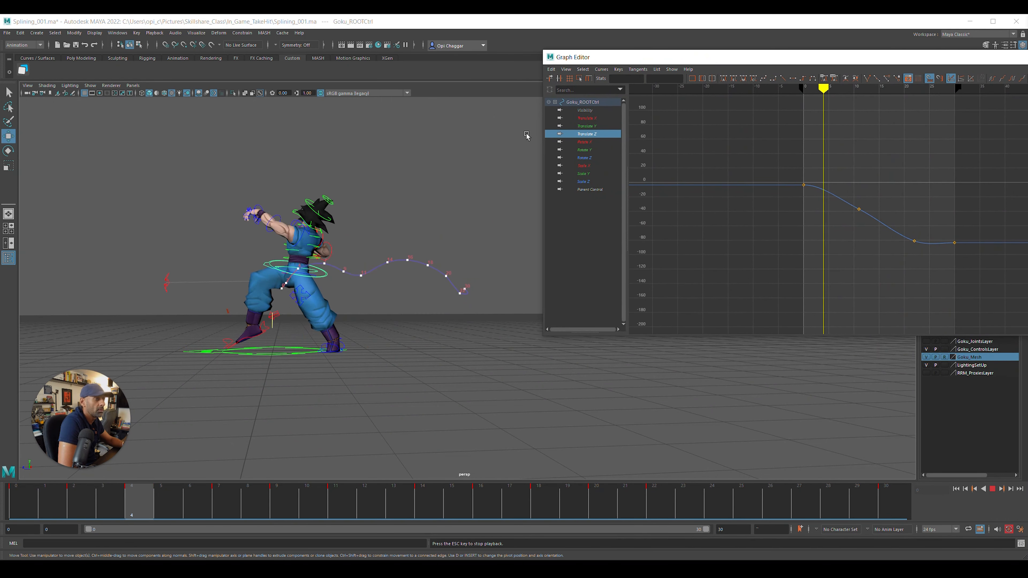
left_click_drag(366, 261, 392, 206, "alt")
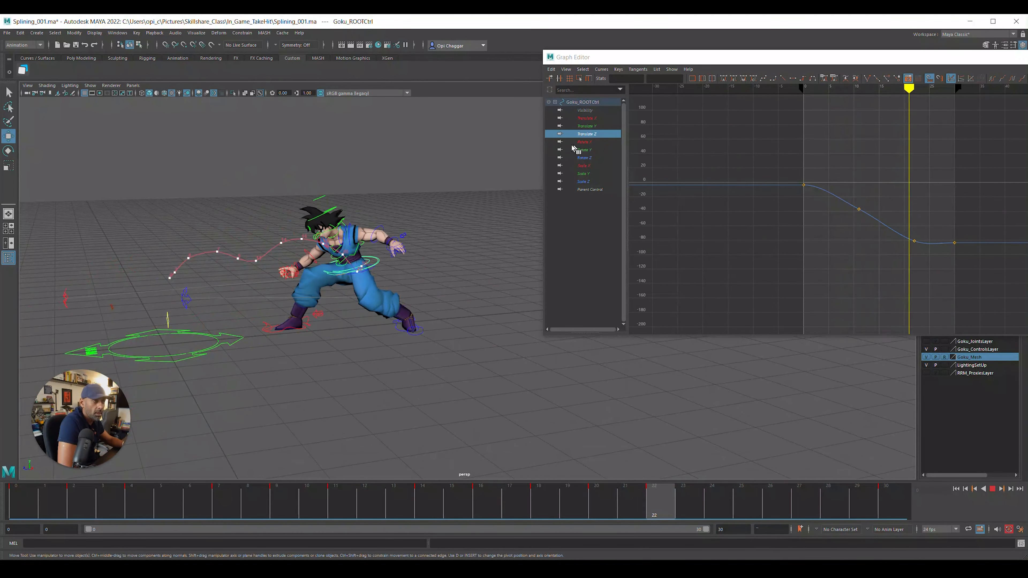
mouse_move(694, 57)
left_mouse_down()
mouse_move(812, 65)
mouse_move(688, 57)
left_mouse_up()
key("alt+v")
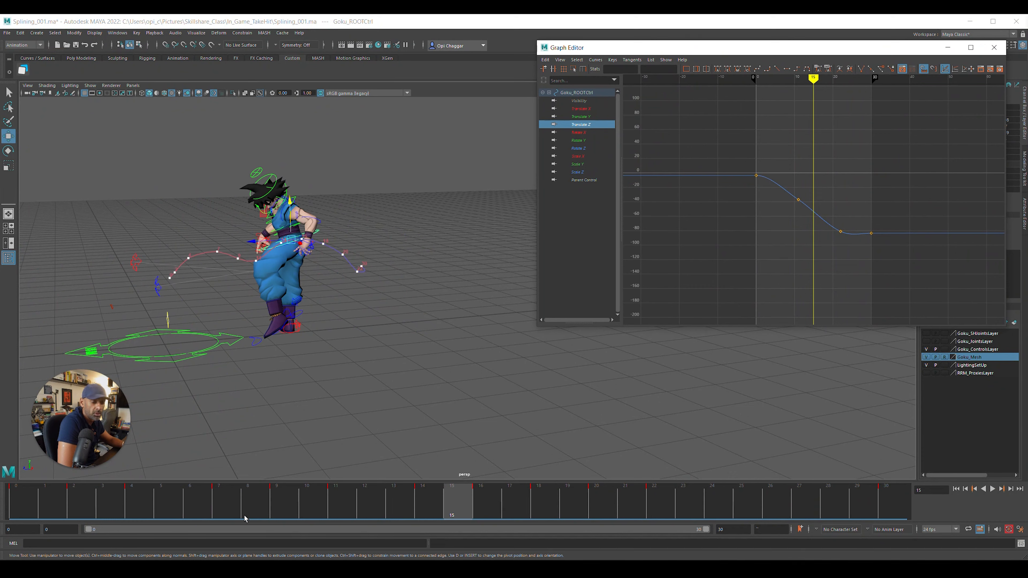
Select the left foot IK control at frame 0 and scrub through to frame 7 to examine the foot's contact close up
left_click_drag(193, 496, 20, 492)
middle_click_drag(272, 351, 429, 320, "alt")
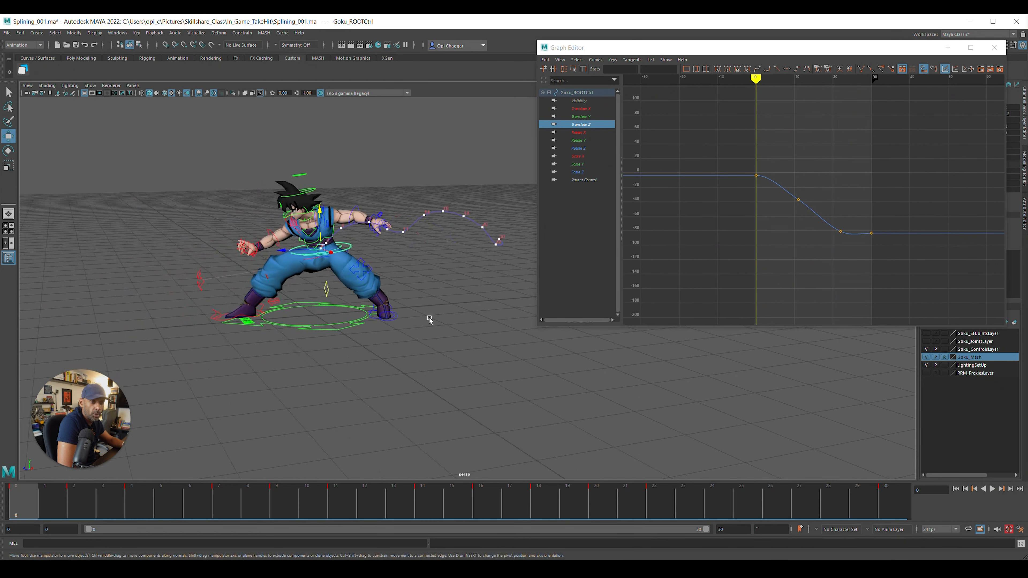
left_click(374, 319)
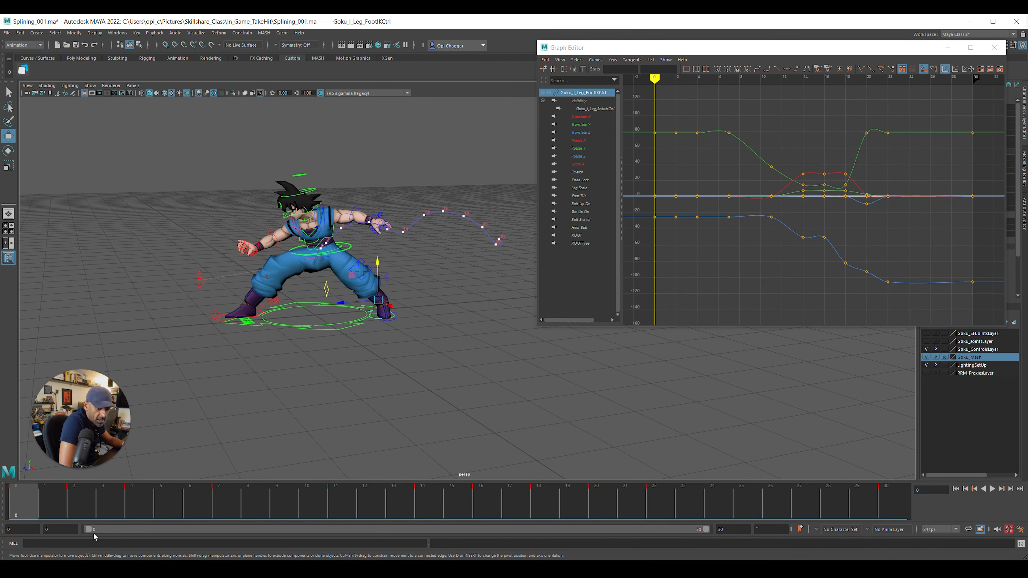
left_click(52, 509)
left_click_drag(53, 509, 175, 537)
right_click_drag(219, 360, 729, 305, "alt")
middle_click_drag(146, 427, 328, 392, "alt")
right_click_drag(328, 391, 298, 395, "alt")
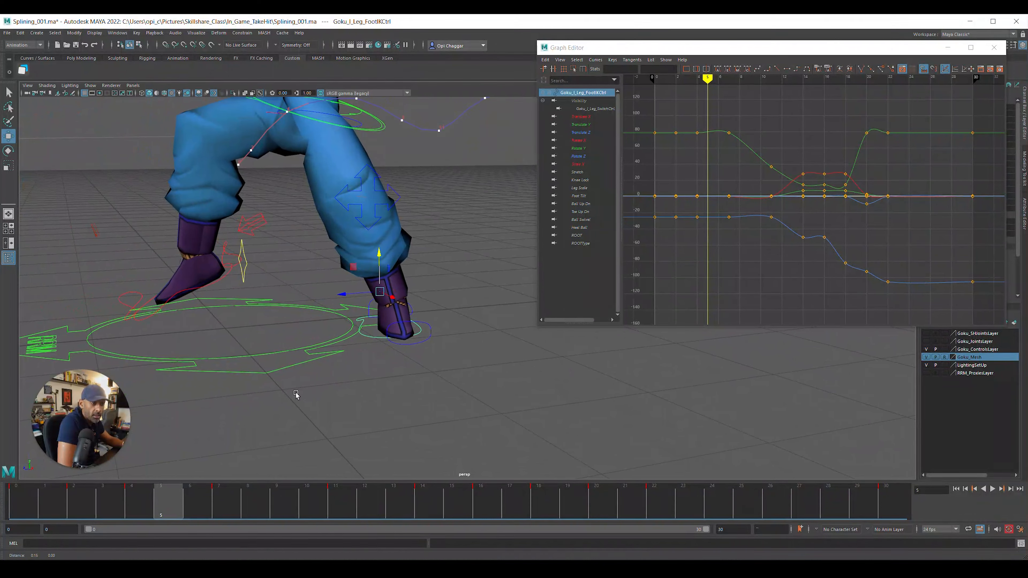
middle_click_drag(298, 394, 283, 399, "alt")
left_click_drag(141, 515, 222, 535)
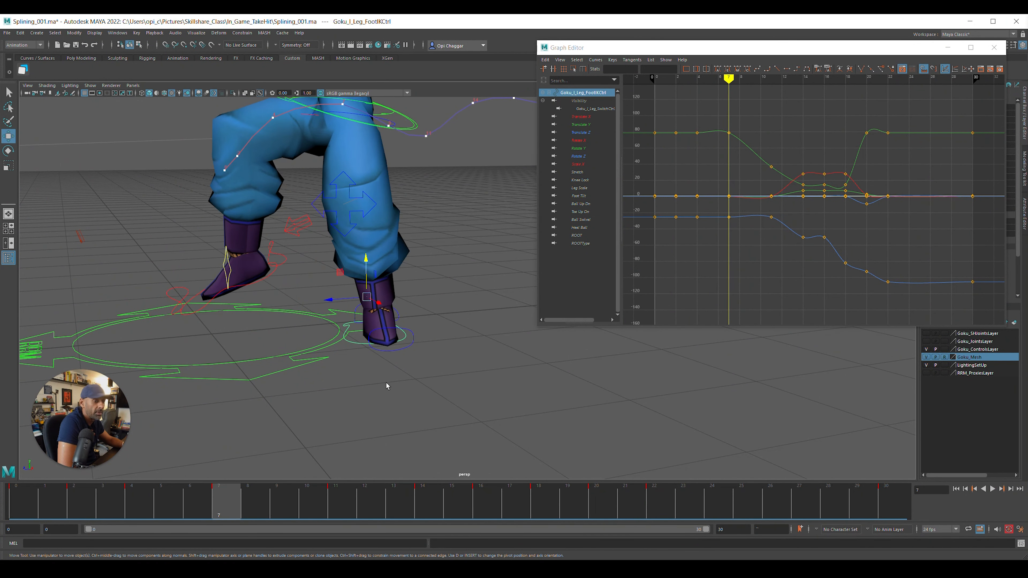
Flatten the left foot's Translate Z tangents at frames 7 and 11, and scrub between frames 9 and 7 to check
left_click(581, 132)
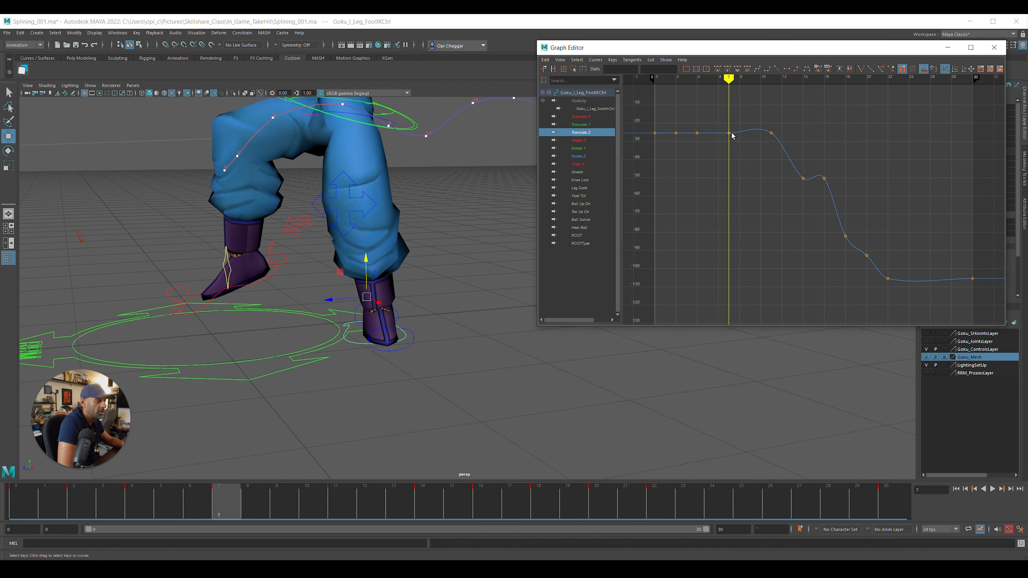
middle_click_drag(747, 140, 769, 165, "alt")
left_click_drag(733, 136, 765, 182)
key("f")
scroll(823, 206, "down", 5)
middle_click_drag(829, 217, 811, 205, "alt")
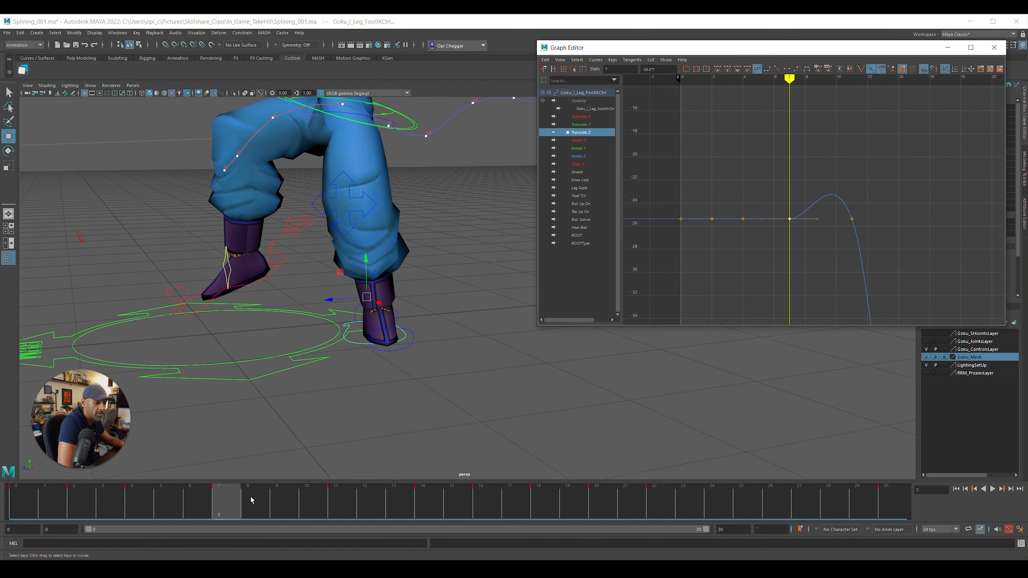
left_click_drag(251, 501, 281, 502)
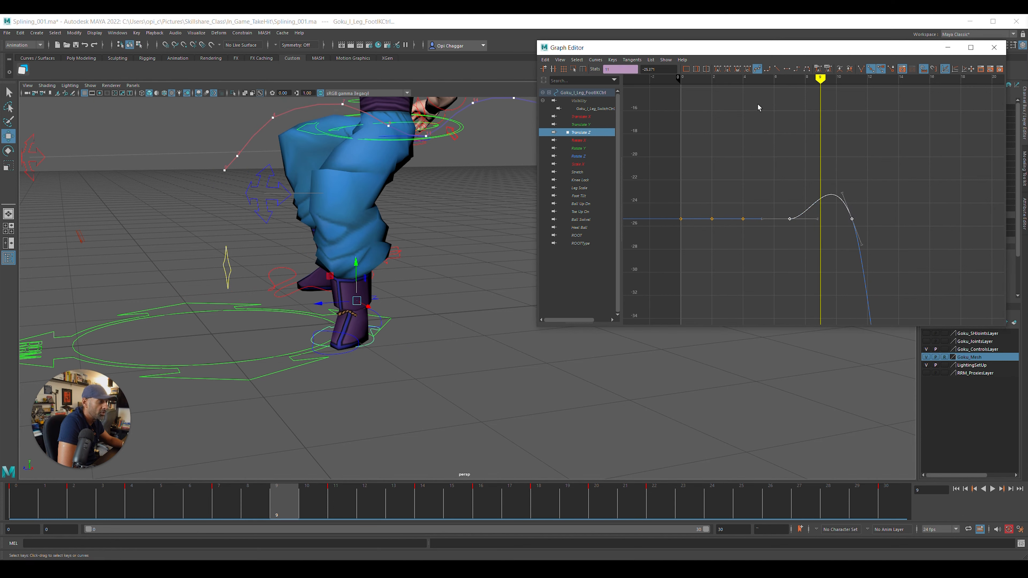
left_click(787, 69)
mouse_move(281, 501)
left_mouse_down()
mouse_move(162, 501)
mouse_move(336, 501)
mouse_move(220, 500)
left_mouse_up()
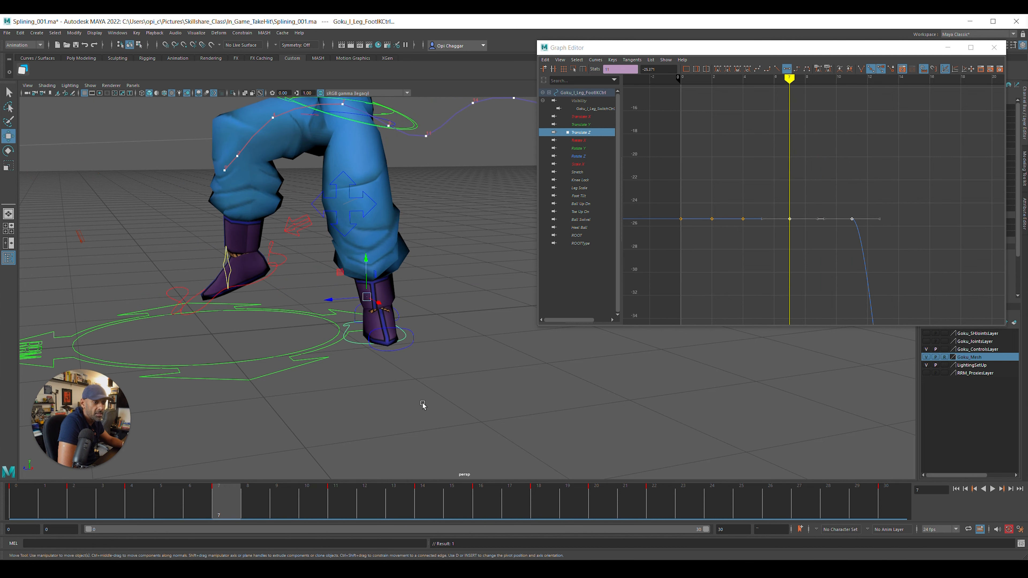
Flatten the left foot's Translate Y tangents at frames 7 and 11 to remove the dip between them
left_click(583, 117)
key("f")
left_click(593, 126)
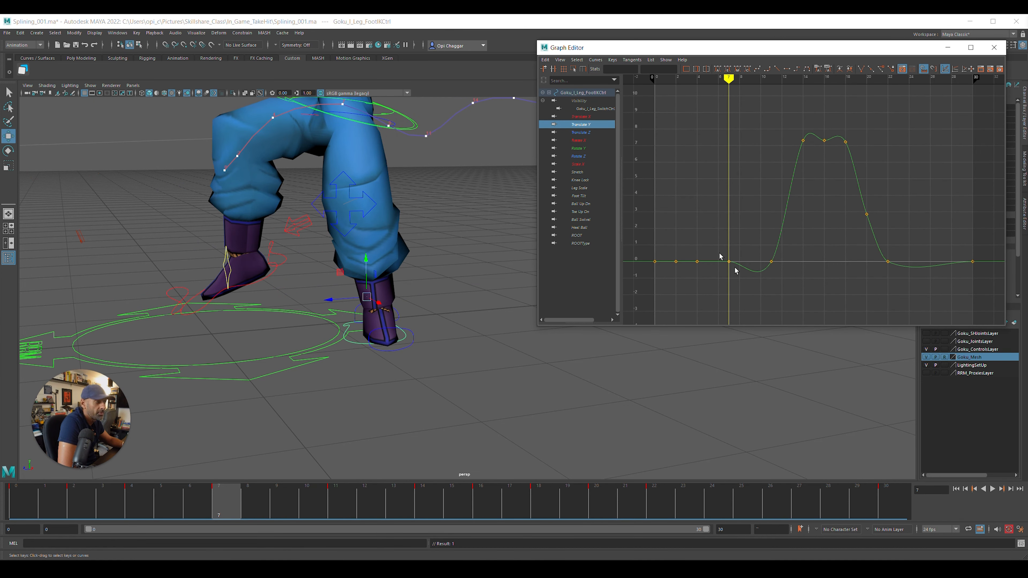
left_click_drag(716, 249, 782, 299)
key("shift+f")
left_click_drag(219, 514, 222, 536)
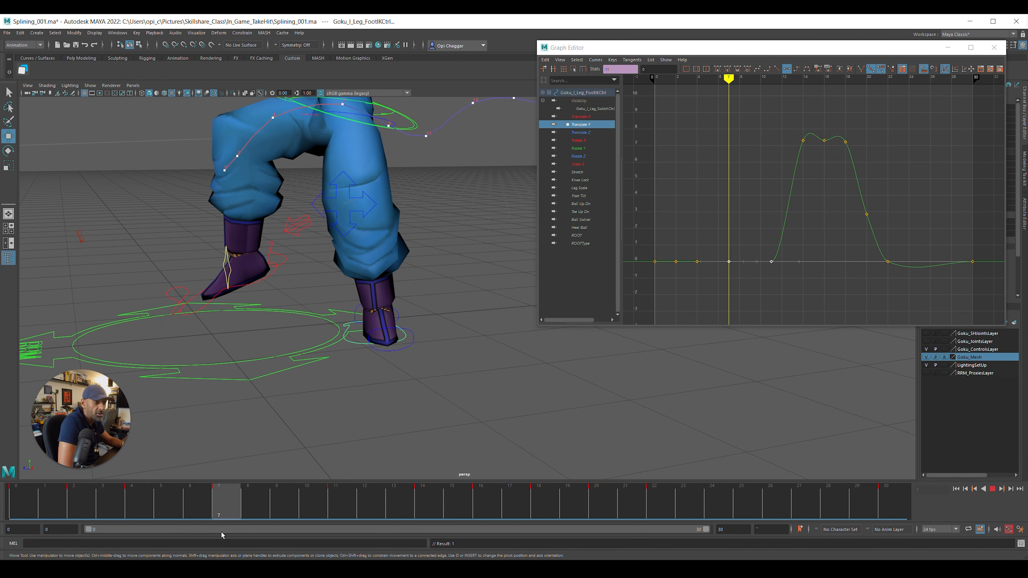
Reselect the left foot control and flatten its Rotate Y tangents around frames 4–7, 14–18 and 20–30, and play back the result
left_click(357, 312)
left_click(412, 347)
left_click(353, 349)
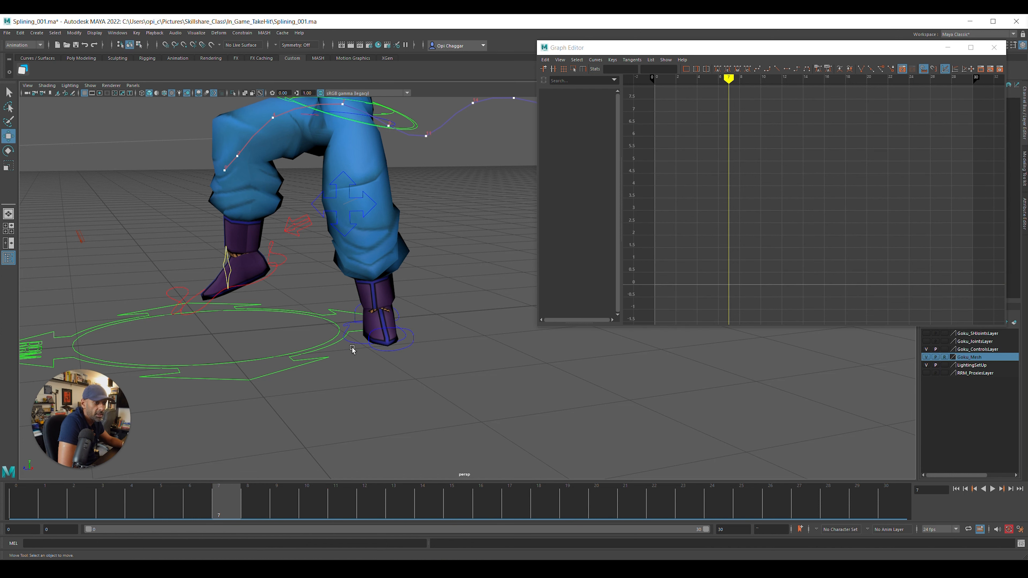
left_click(354, 343)
left_click(579, 148)
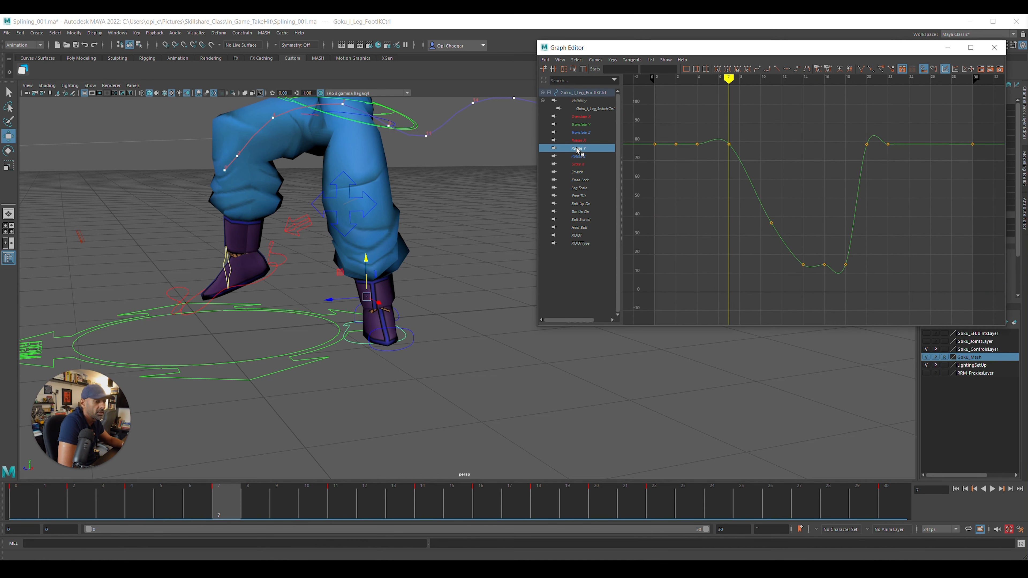
left_click(729, 144)
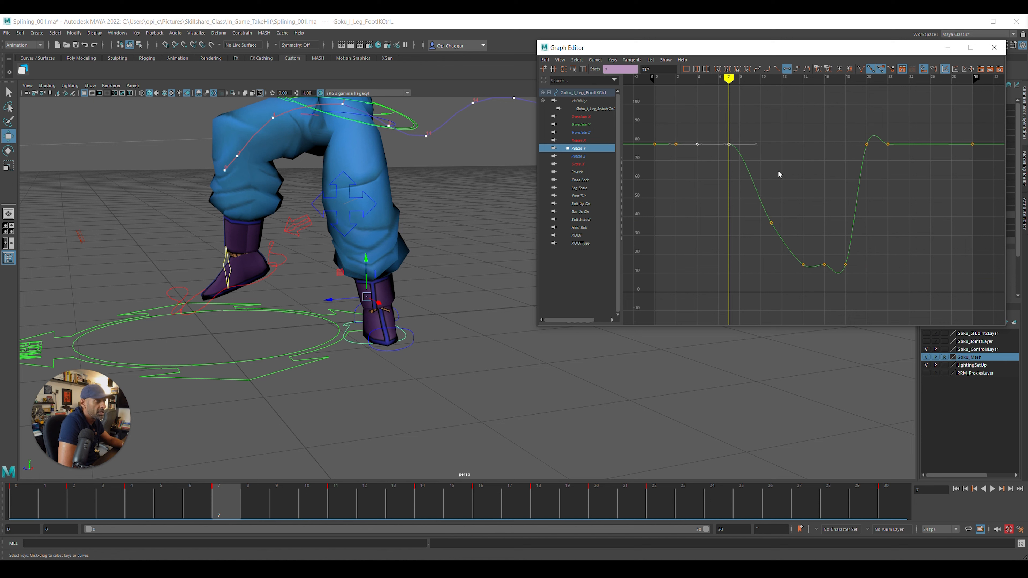
left_click_drag(935, 168, 934, 168)
left_click_drag(871, 291, 870, 290)
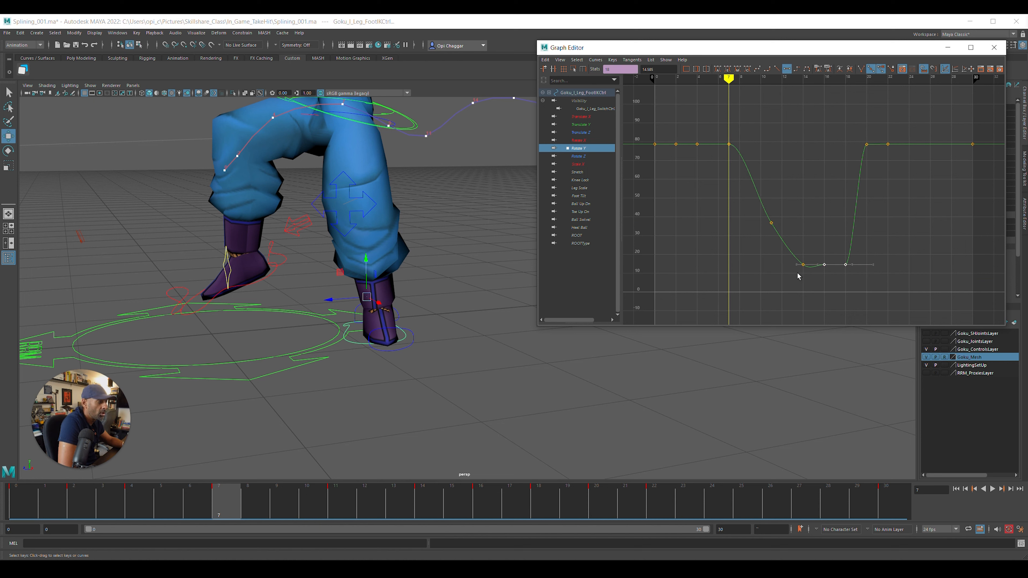
key("alt+v")
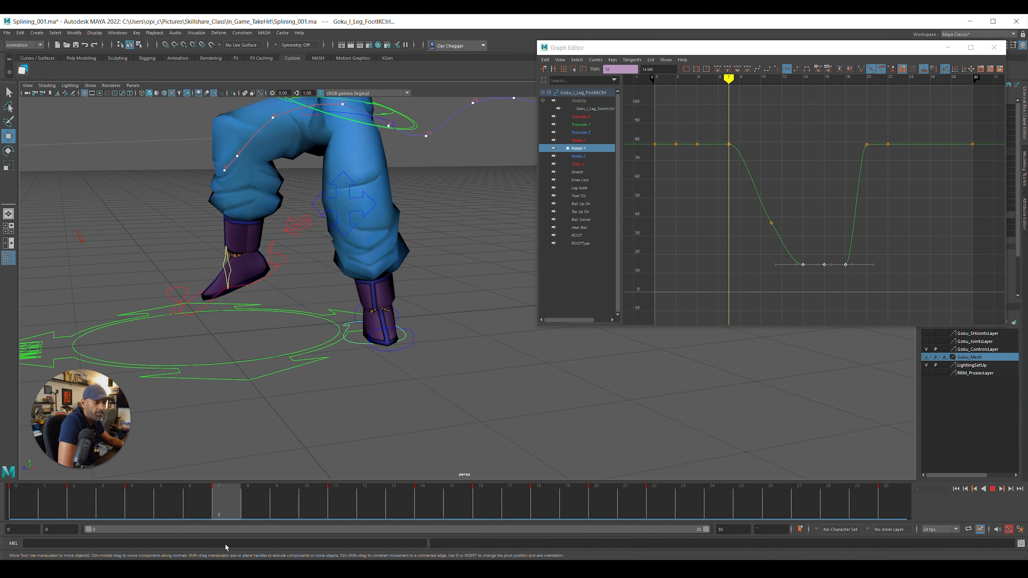
key("alt+v")
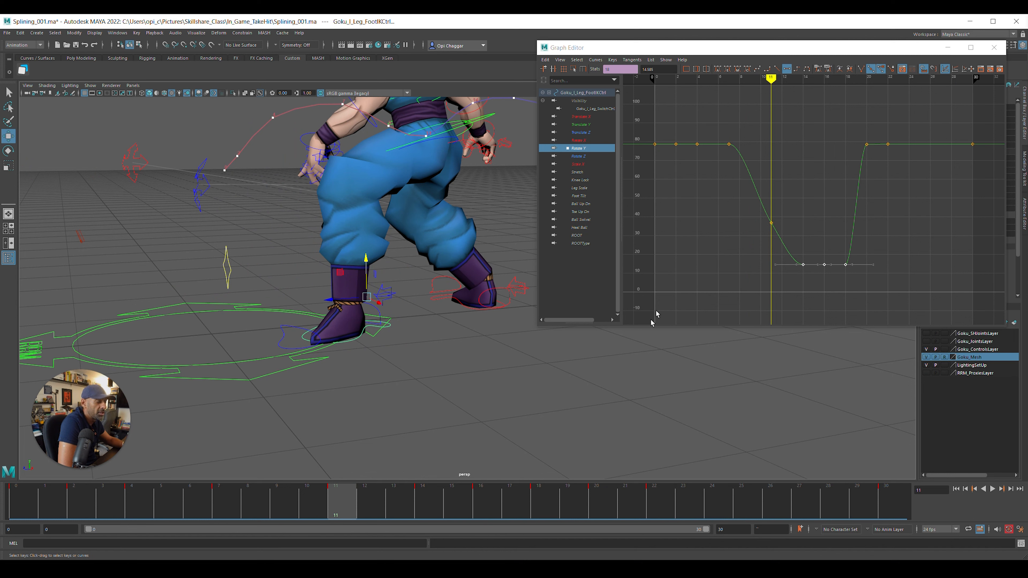
Copy the left foot's frame 7 pose to a key at frame 11 and flatten the Rotate Y tangents up to it
left_click_drag(222, 517, 310, 519)
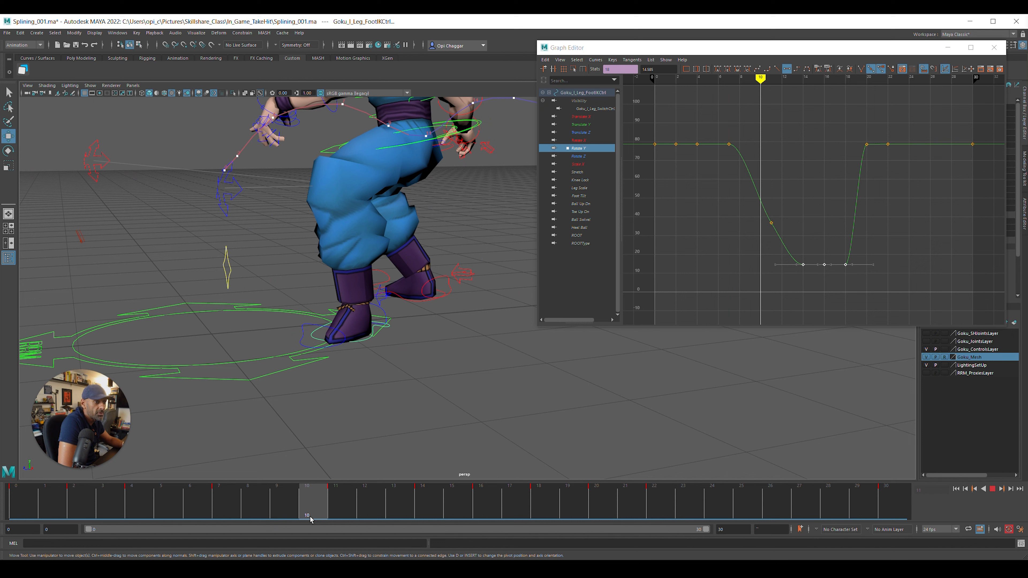
key("e")
left_click(373, 326)
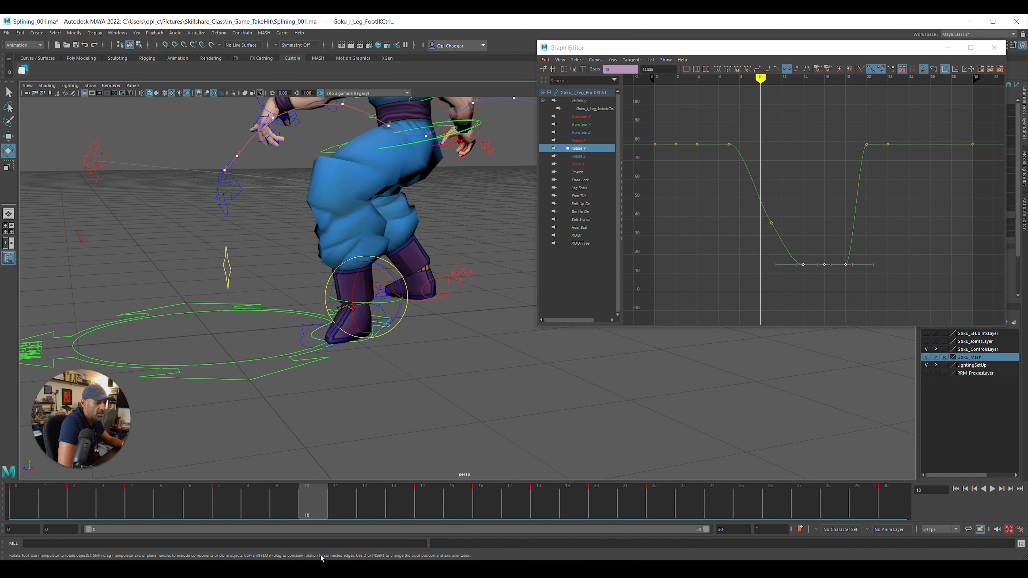
left_click(233, 519)
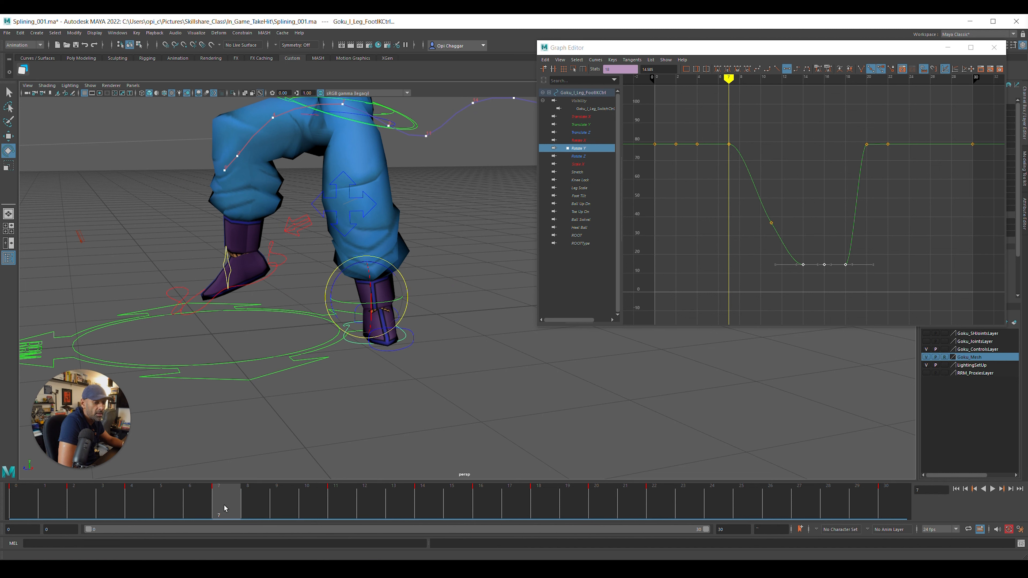
left_click_drag(225, 507, 334, 506)
key("s")
left_click_drag(684, 119, 805, 167)
left_click(787, 69)
mouse_move(334, 506)
left_mouse_down()
mouse_move(216, 502)
mouse_move(279, 506)
mouse_move(221, 506)
mouse_move(260, 515)
mouse_move(130, 506)
mouse_move(275, 508)
mouse_move(305, 523)
mouse_move(331, 506)
left_mouse_up()
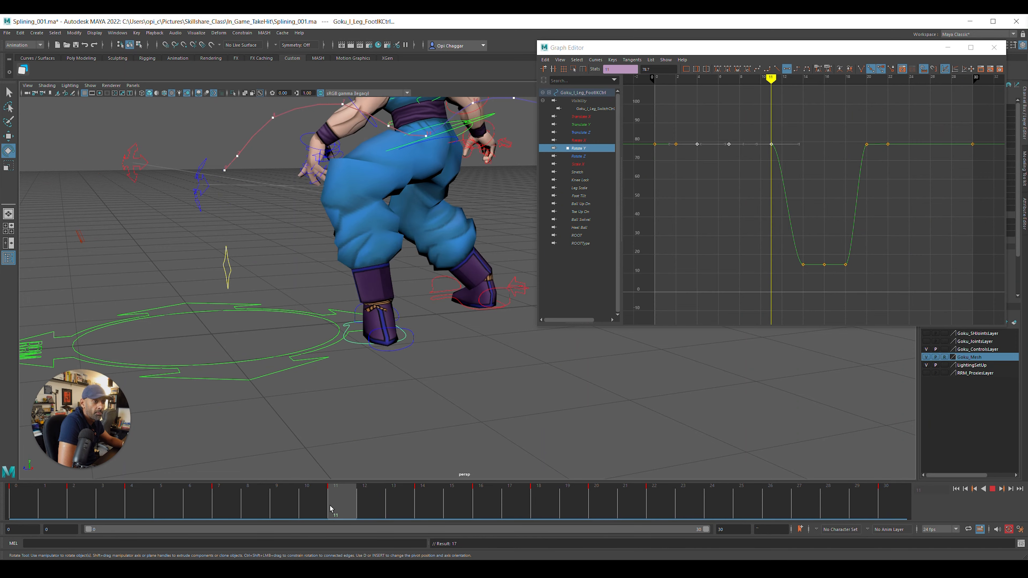
Try to reposition the left knee IK control at frame 11, and undo the move
left_click_drag(291, 336, 431, 365, "alt")
right_click_drag(431, 364, 369, 365, "alt")
middle_click_drag(370, 365, 303, 302, "alt")
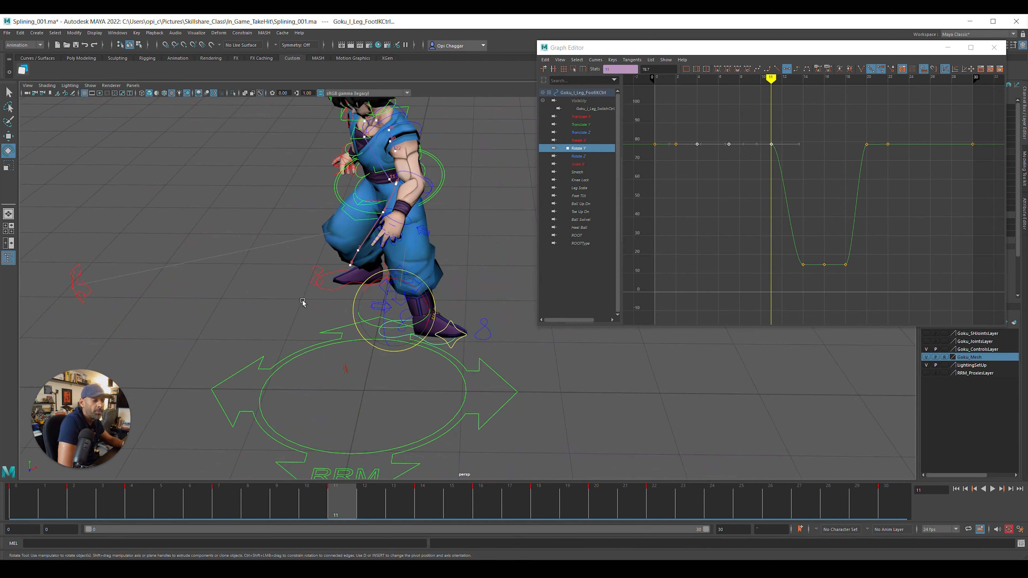
left_click(541, 348)
left_click(402, 304)
left_click_drag(419, 302, 392, 301, "alt")
key("w")
left_click_drag(302, 245, 366, 280)
key("ctrl+z")
key("ctrl+z")
left_click(365, 281)
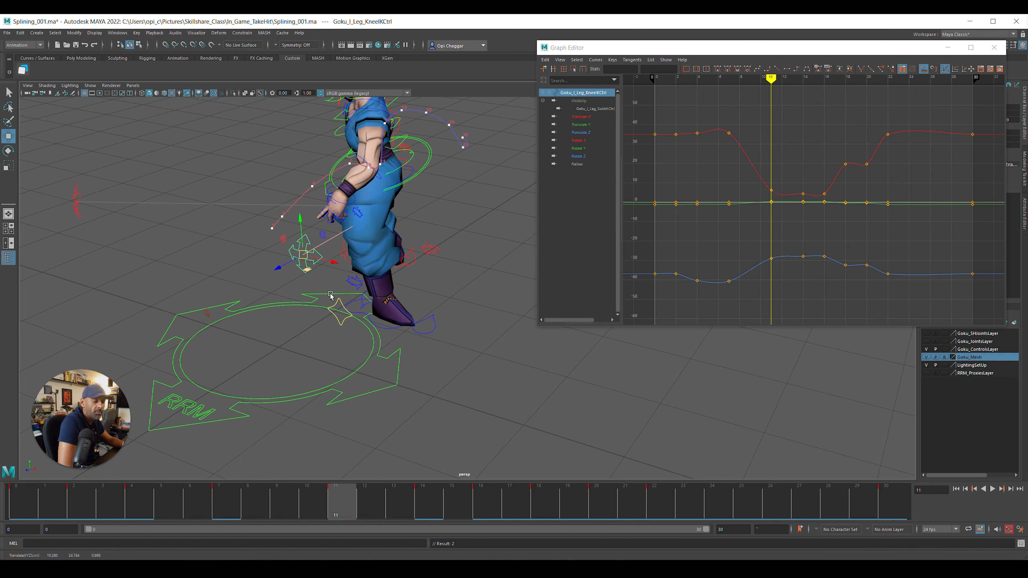
Lower the left foot's Rotate Y keys at frames 7 and 11 to about the level of the frame 14–18 keys
mouse_move(336, 502)
left_mouse_down()
mouse_move(74, 506)
mouse_move(237, 525)
mouse_move(318, 526)
mouse_move(240, 518)
mouse_move(336, 510)
left_mouse_up()
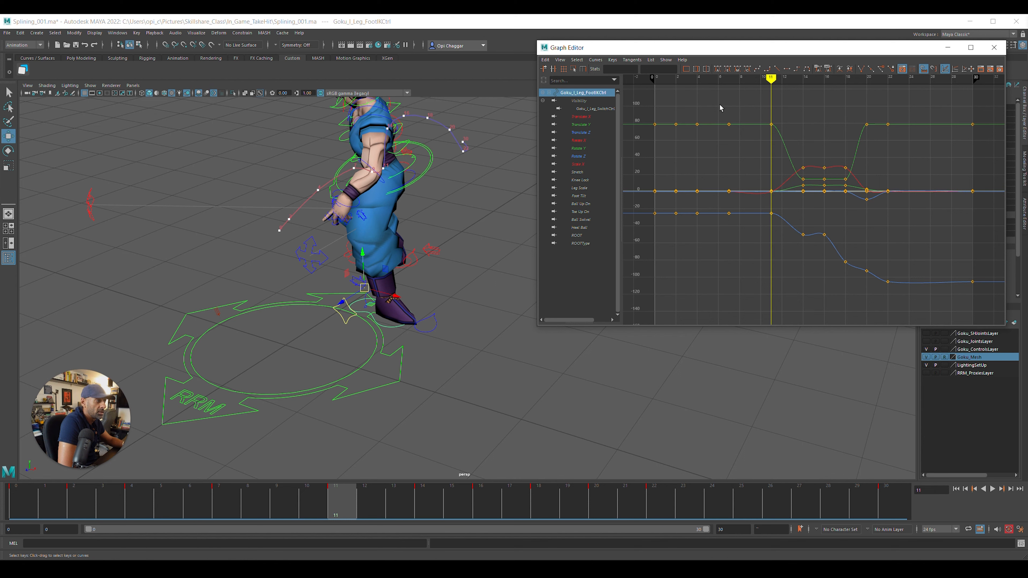
left_click(592, 148)
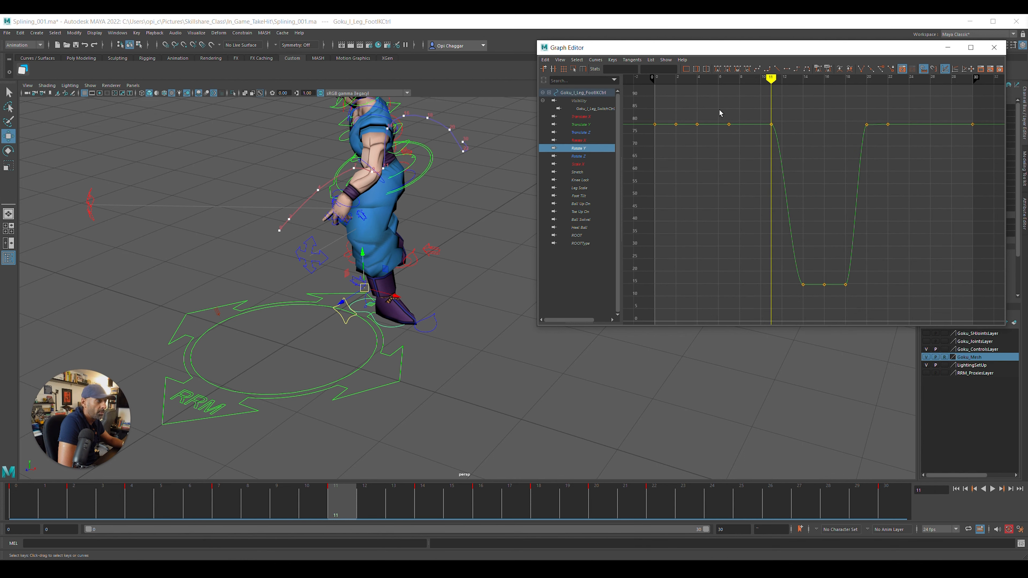
left_click_drag(720, 113, 792, 149)
left_click_drag(315, 513, 339, 526)
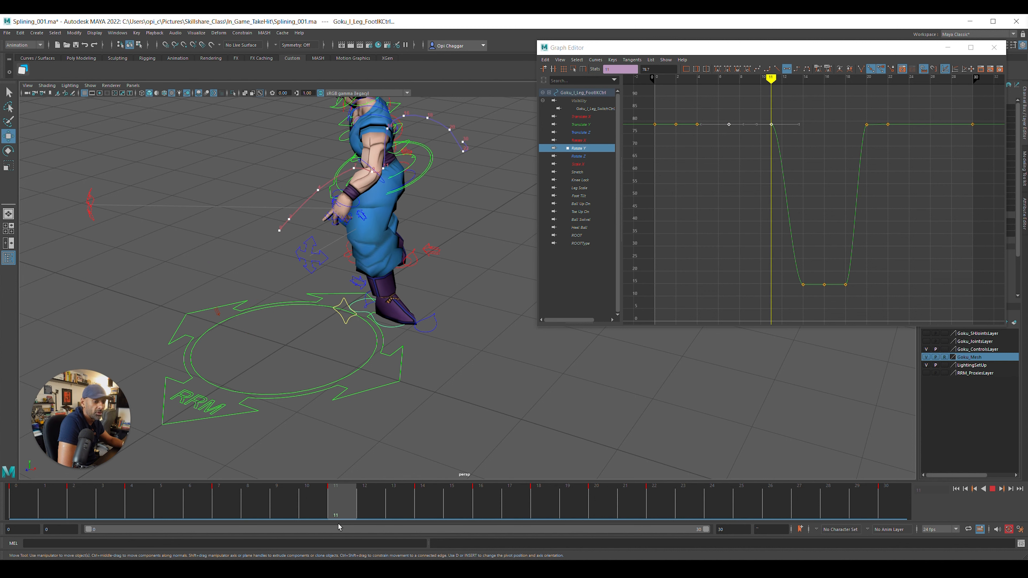
left_click_drag(712, 110, 792, 156)
middle_click_drag(792, 156, 808, 323, "shift")
left_click(824, 284)
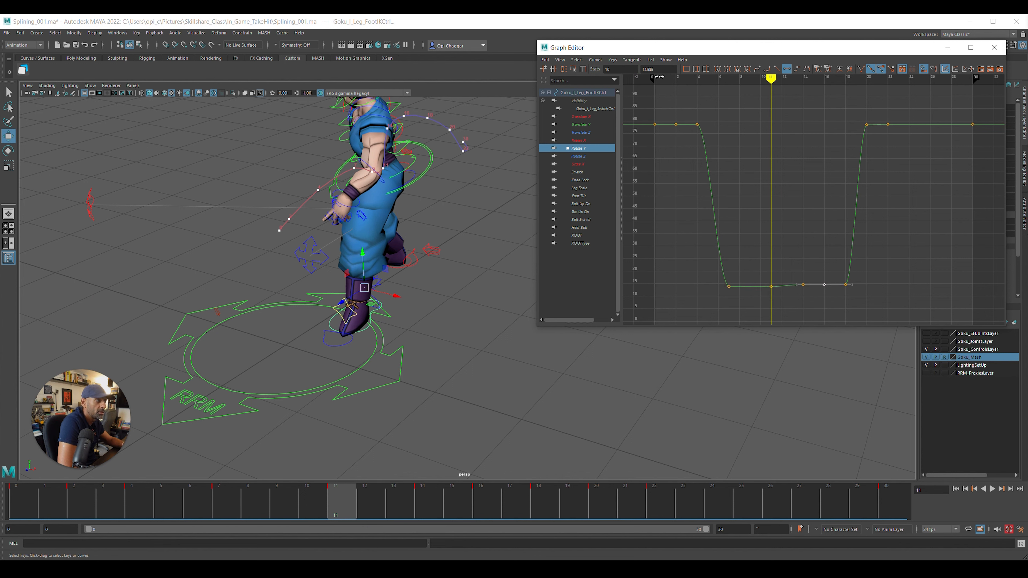
Set the left foot's Rotate Y keys at frames 7–18 to a single value of 15
left_click(652, 69)
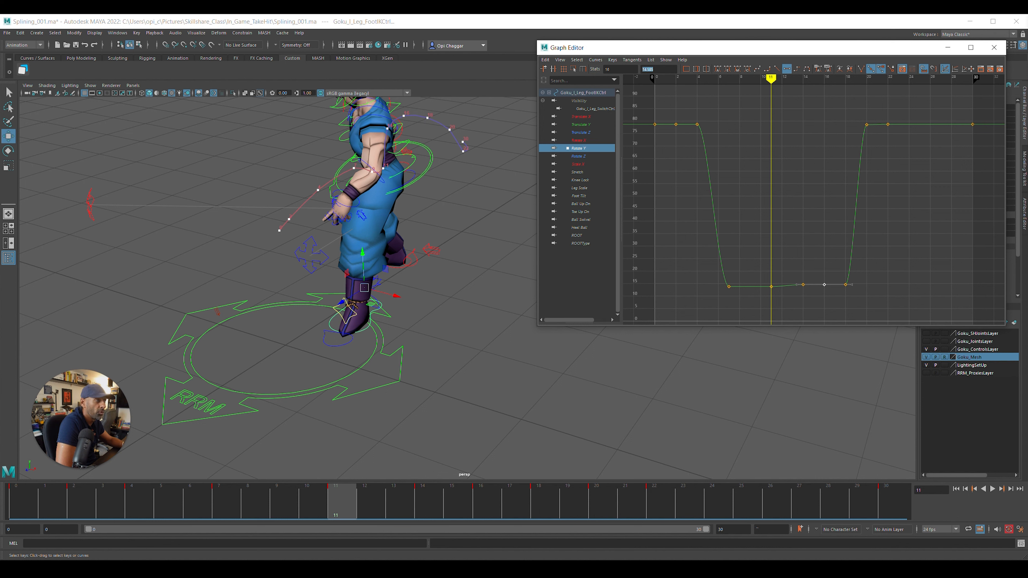
left_click_drag(905, 317, 905, 317)
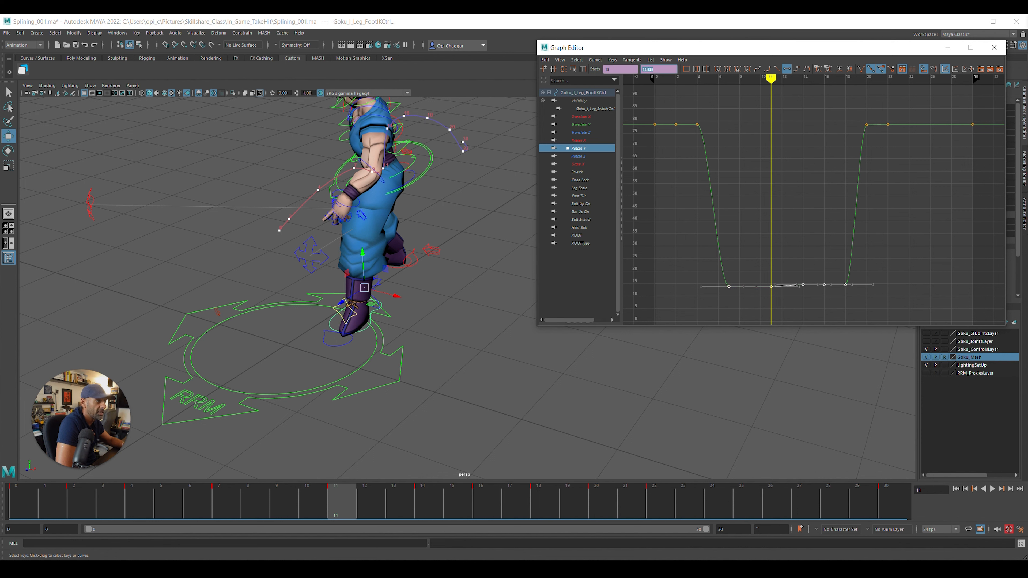
type("15")
key("Return")
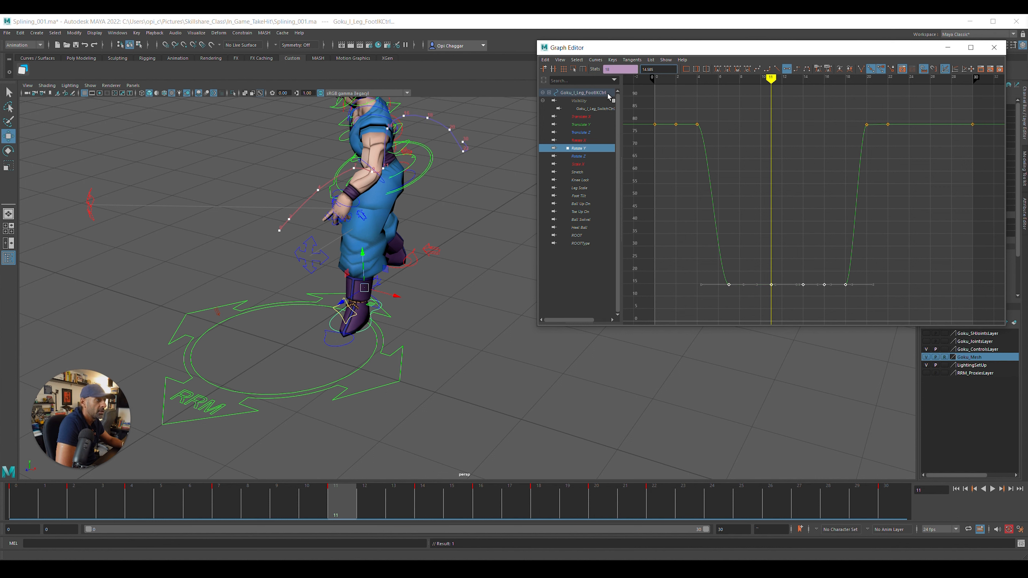
left_click_drag(682, 274, 918, 310)
left_click(652, 69)
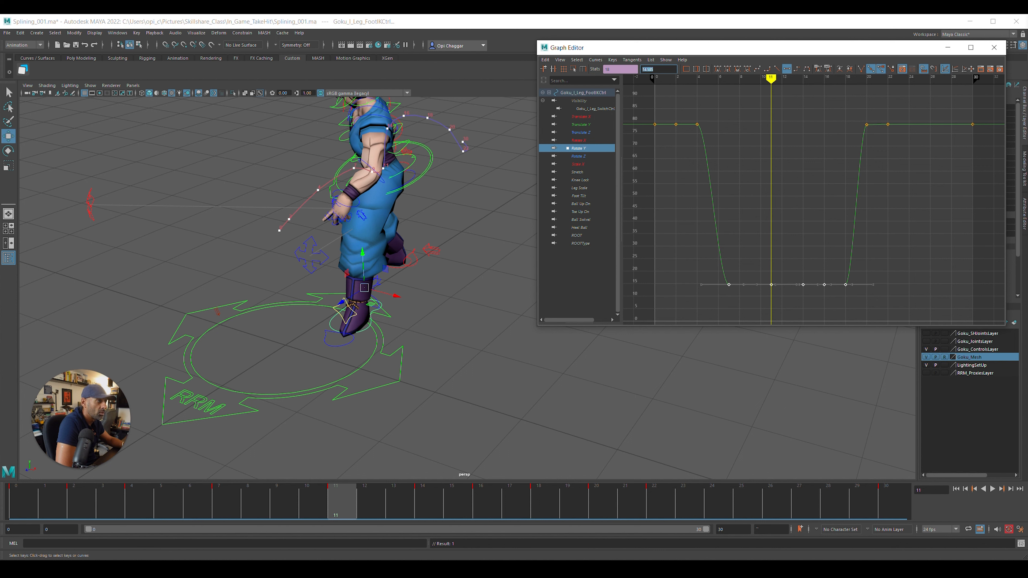
key("Right")
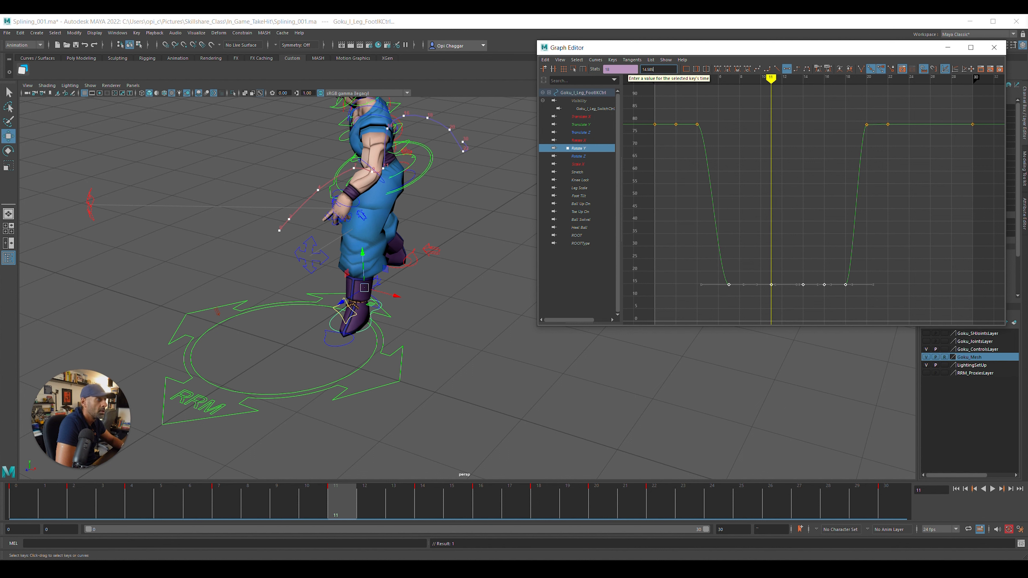
key("BackSpace")
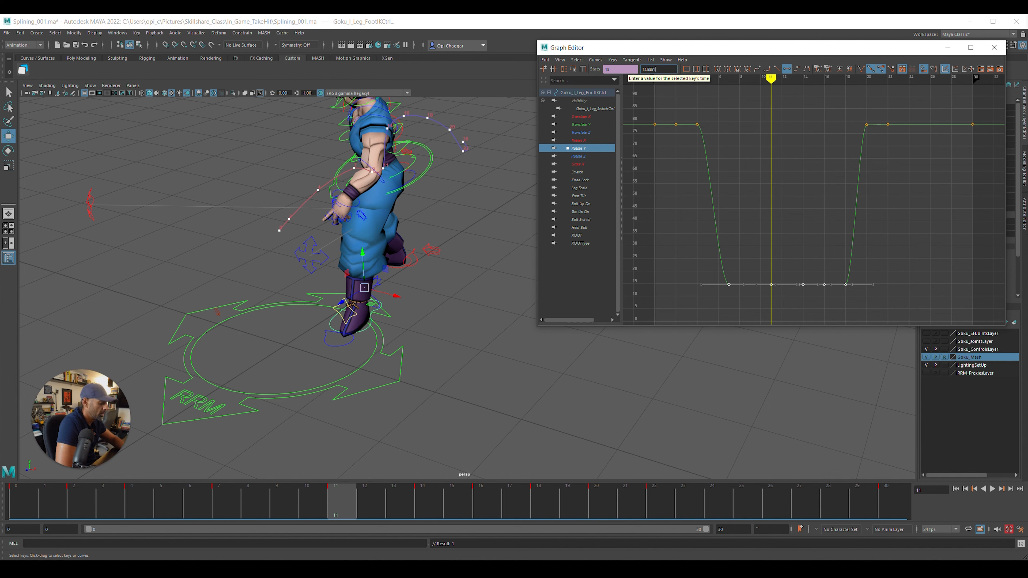
key("Return")
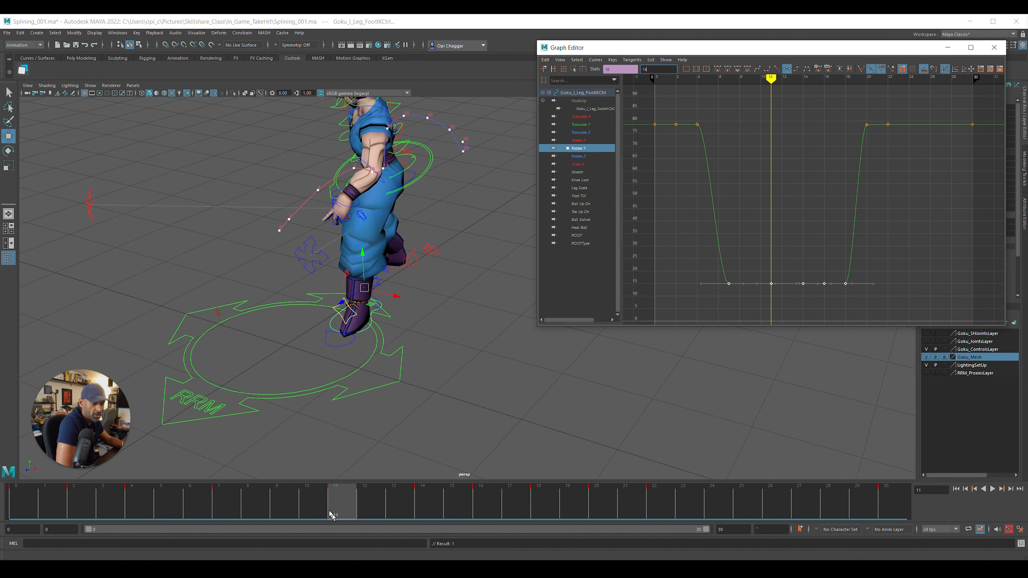
Scrub frames 0–7 and play back the animation, examining the left foot's turn from several angles
left_click(80, 516)
left_click_drag(80, 516, 20, 523)
left_click_drag(376, 348, 321, 326, "alt")
middle_click_drag(328, 334, 370, 366, "alt")
mouse_move(222, 510)
left_mouse_down()
mouse_move(310, 510)
mouse_move(16, 508)
mouse_move(234, 525)
left_mouse_up()
left_click_drag(367, 378, 456, 316, "alt")
right_click_drag(445, 324, 333, 332, "alt")
middle_click_drag(333, 333, 259, 353, "alt")
mouse_move(259, 354)
left_mouse_down("alt")
mouse_move(277, 342)
mouse_move(272, 349)
left_mouse_up("alt")
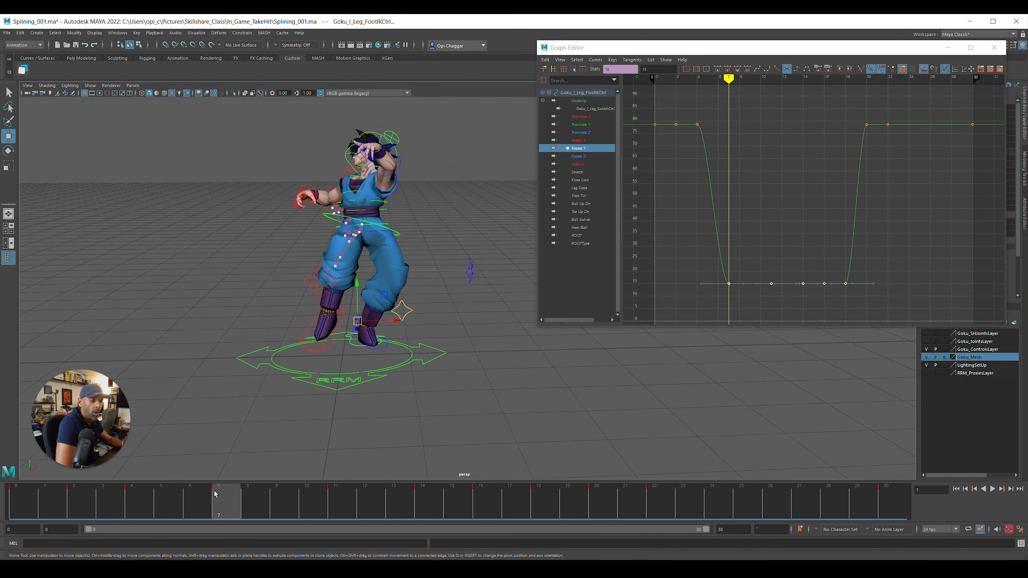
key("alt+v")
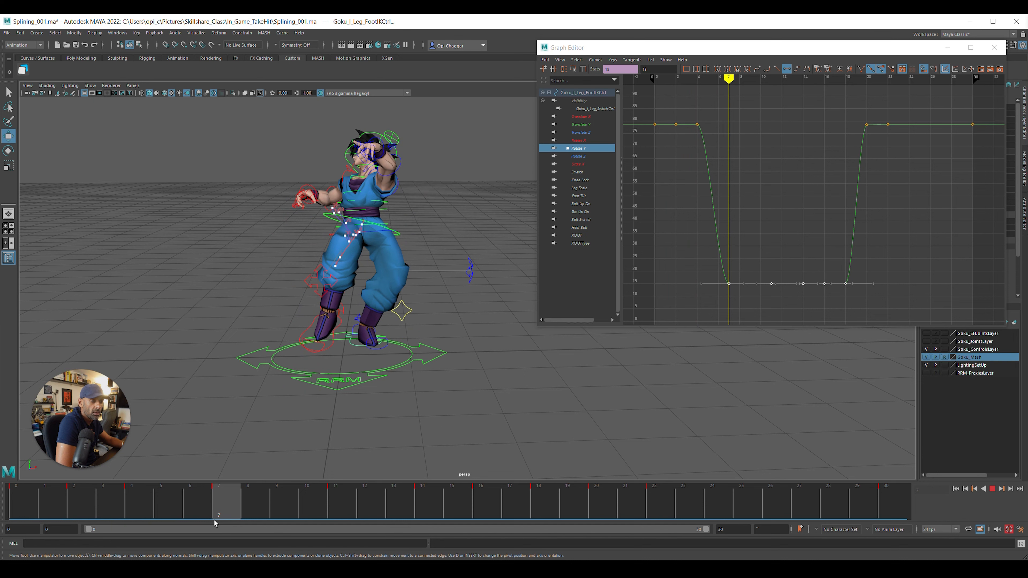
key("alt+v")
Raise the left foot's lowered Rotate Y keys and set all its keys at frames 4–22 to 78.7
left_click_drag(693, 254, 883, 302)
middle_click_drag(891, 246, 910, 142, "shift")
left_click_drag(684, 112, 704, 140)
left_click(684, 113)
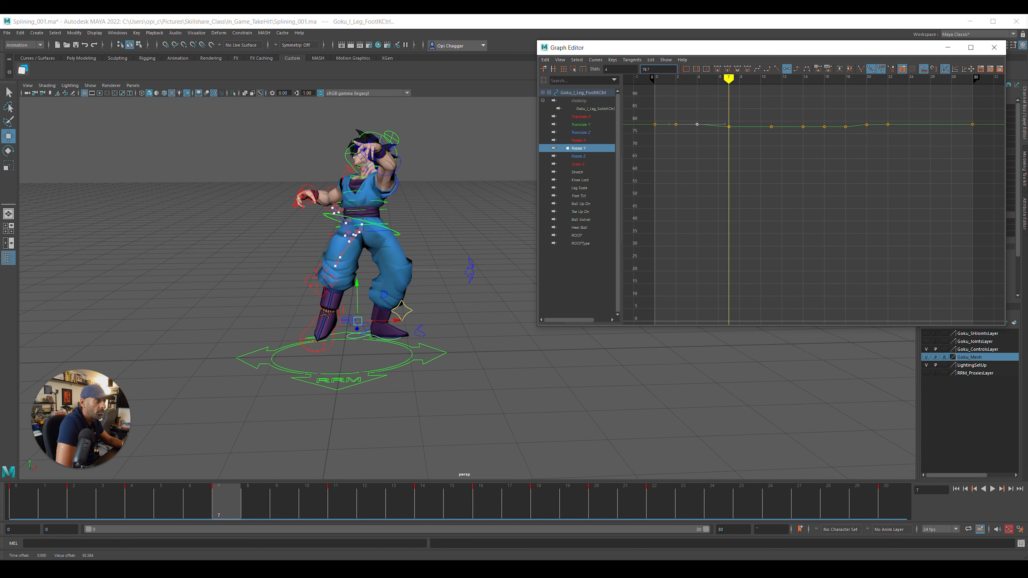
left_click_drag(690, 105, 887, 176)
key("Return")
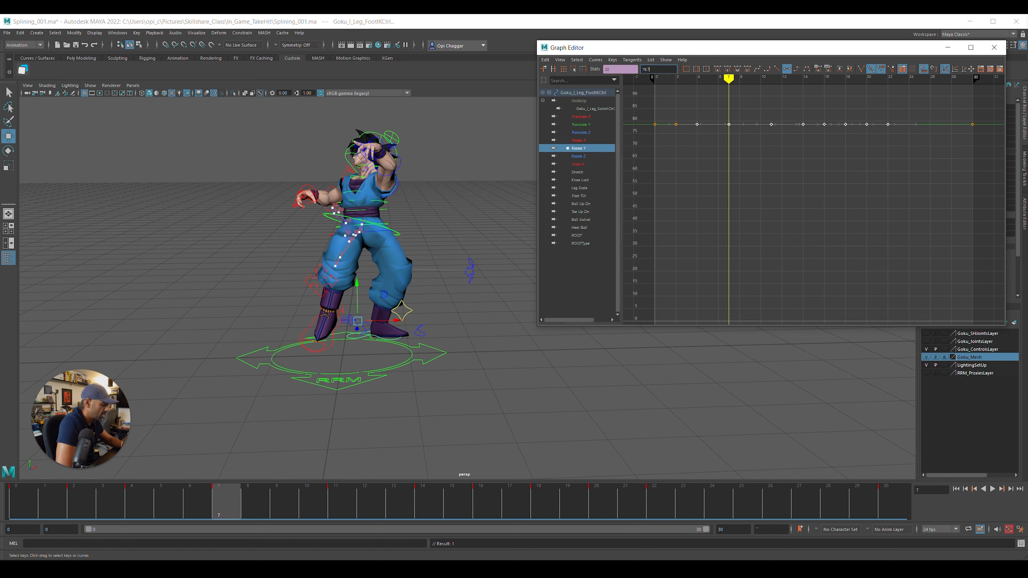
left_click(770, 301)
Review the left foot's Rotate Y motion around frames 7–11, and key the foot control at frame 9
mouse_move(196, 502)
left_mouse_down()
mouse_move(158, 500)
mouse_move(342, 497)
mouse_move(242, 503)
mouse_move(335, 503)
left_mouse_up()
left_click_drag(344, 425, 402, 387, "alt")
key("e")
left_click(581, 148)
left_click_drag(305, 506, 355, 508)
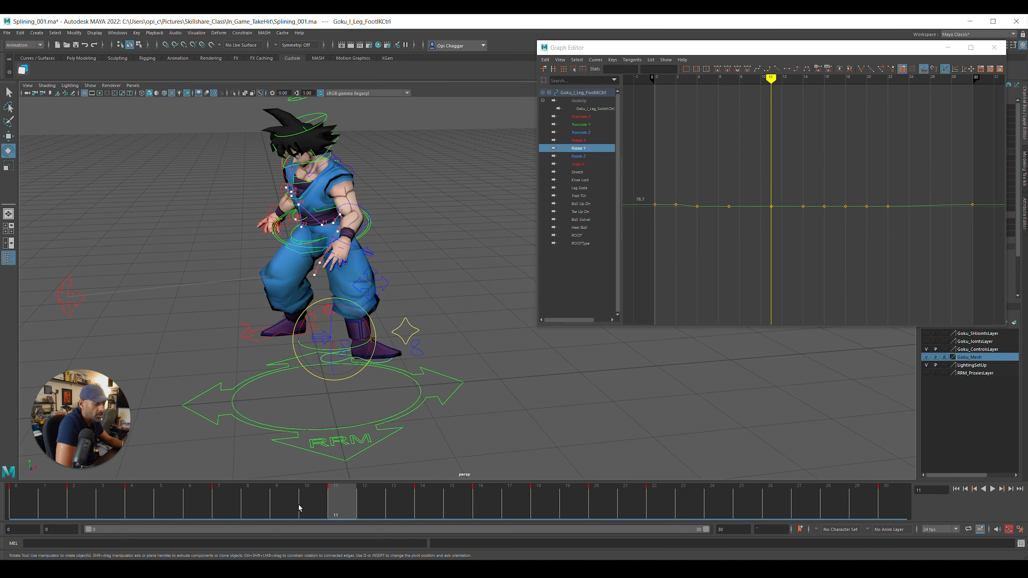
key("alt+v")
key("alt+v")
Move the Graph Editor clear of the channel values, and set the left foot's Rotate Y at frame 11 to 13.18
left_click_drag(858, 44, 759, 41)
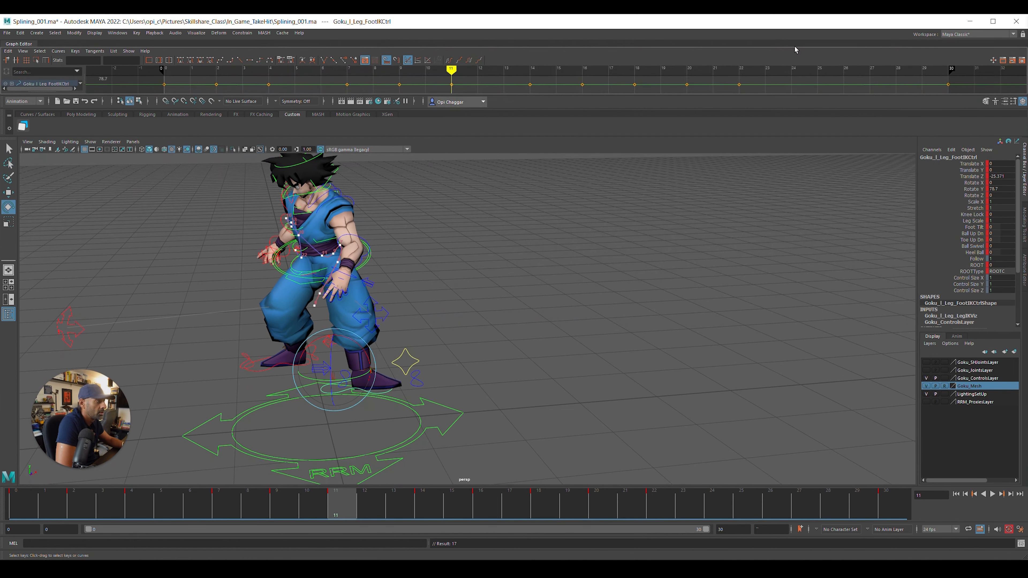
left_click_drag(14, 46, 462, 57)
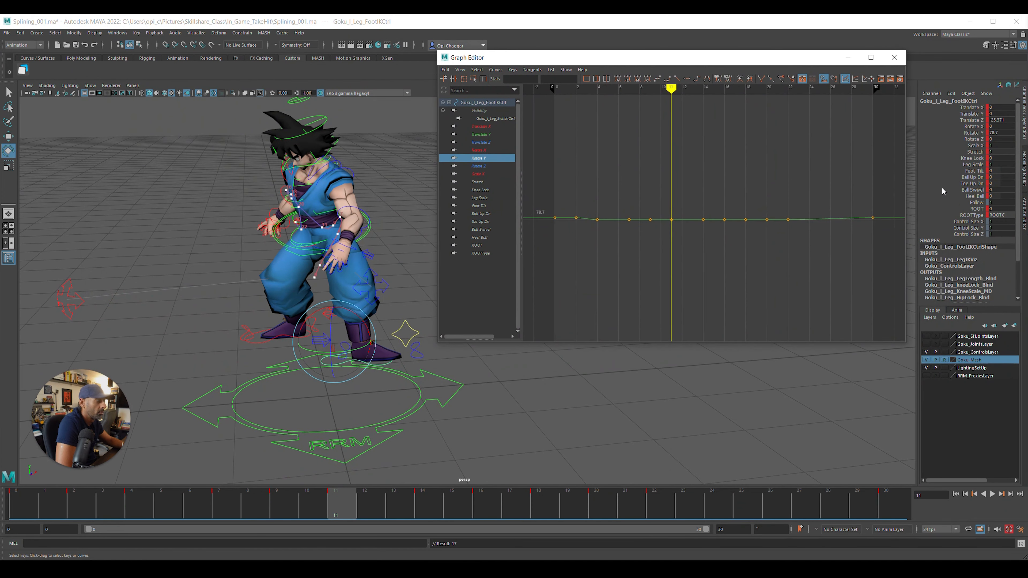
left_click(979, 133)
middle_click_drag(423, 416, 353, 428)
left_click_drag(365, 427, 390, 420, "alt")
mouse_move(335, 505)
left_mouse_down()
mouse_move(282, 510)
mouse_move(457, 515)
mouse_move(168, 515)
mouse_move(382, 528)
mouse_move(352, 533)
left_mouse_up()
key("f")
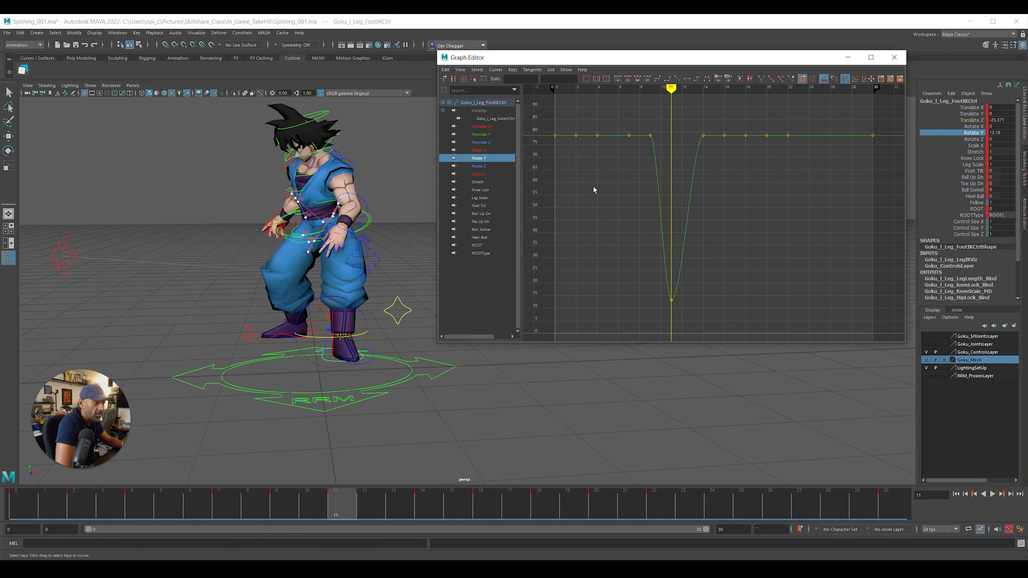
Set the left foot's Rotate X keys at frames 0–11 and 20–30 to 0
left_click(499, 150)
left_click_drag(565, 270, 688, 329)
left_click(738, 316)
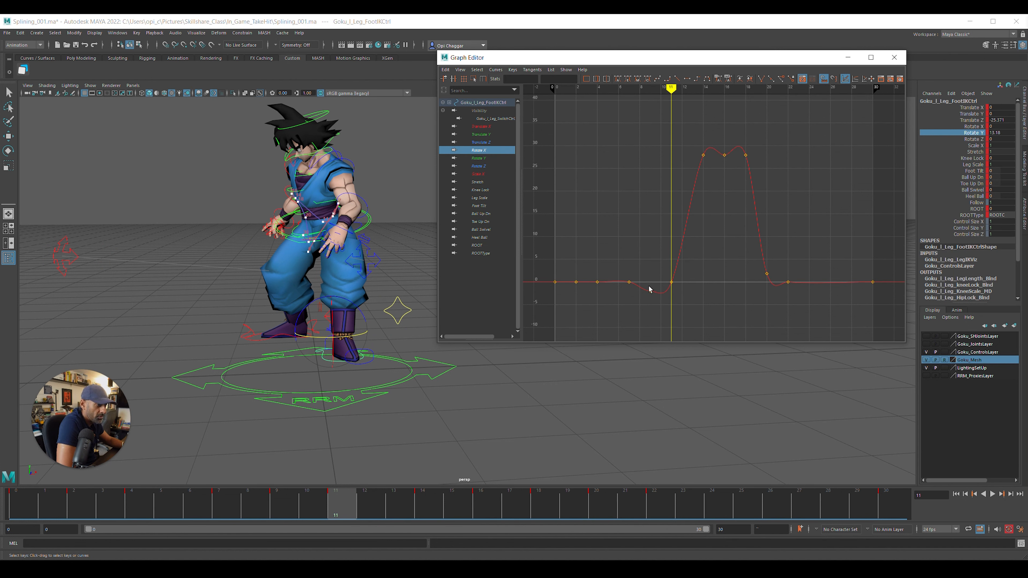
left_click_drag(592, 281, 620, 299)
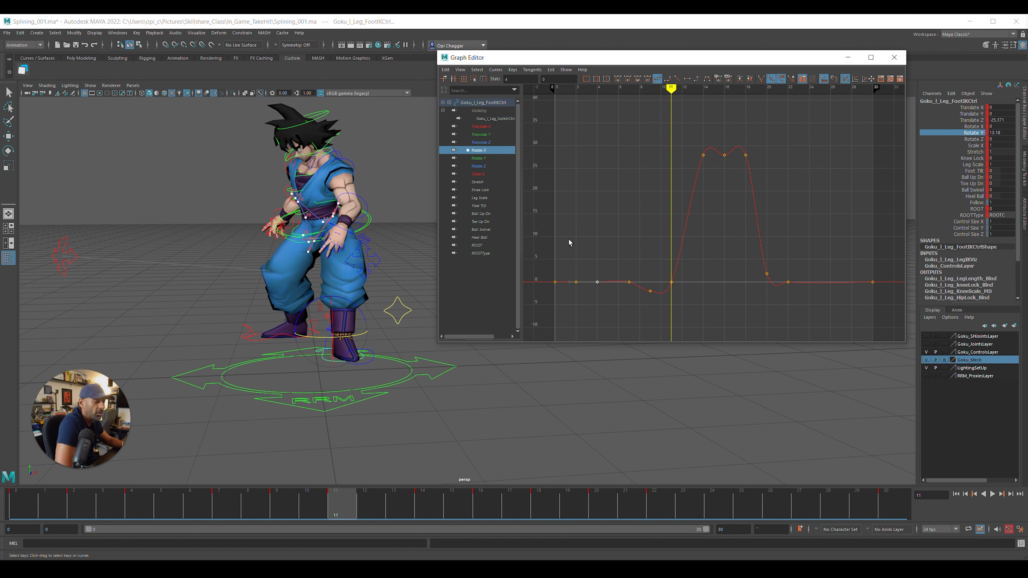
left_click_drag(536, 118, 879, 328)
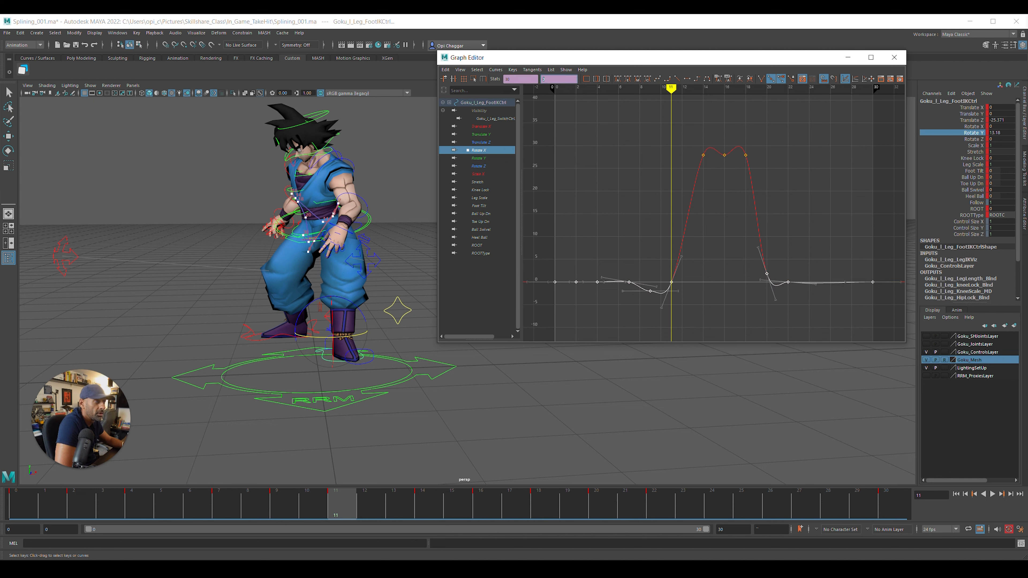
type("0")
key("Return")
Flatten the left foot's Rotate X tangents, including those of the raised keys at frames 14–18
left_click_drag(583, 224, 818, 323)
left_click(687, 79)
left_click_drag(665, 131, 764, 191)
key("g")
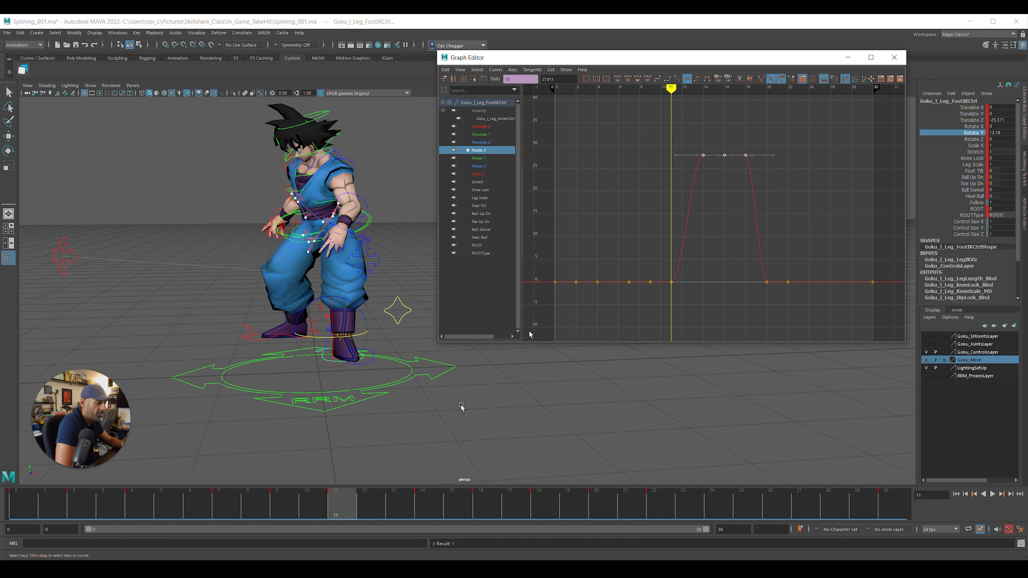
Check the left foot's Rotate Z curve, and examine the foot's pose at frame 15 with the Graph Editor out of the way
left_click(485, 166)
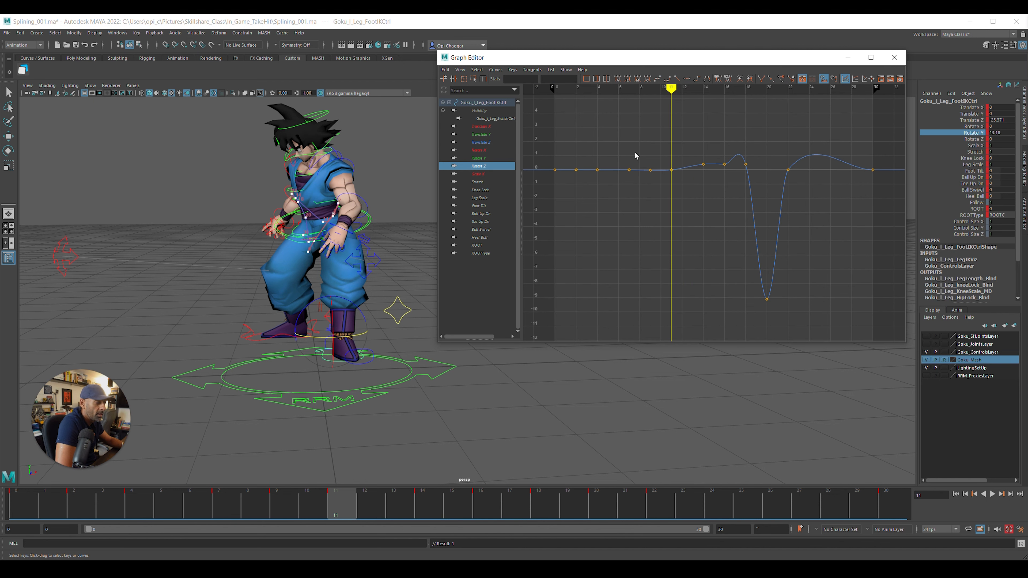
mouse_move(339, 504)
left_mouse_down()
mouse_move(528, 527)
mouse_move(622, 518)
mouse_move(226, 523)
mouse_move(449, 528)
left_mouse_up()
left_click_drag(519, 376, 328, 405, "alt")
middle_click_drag(328, 405, 295, 403, "alt")
left_click_drag(295, 403, 347, 379, "alt")
left_click(691, 64)
left_click_drag(691, 64, 692, 1)
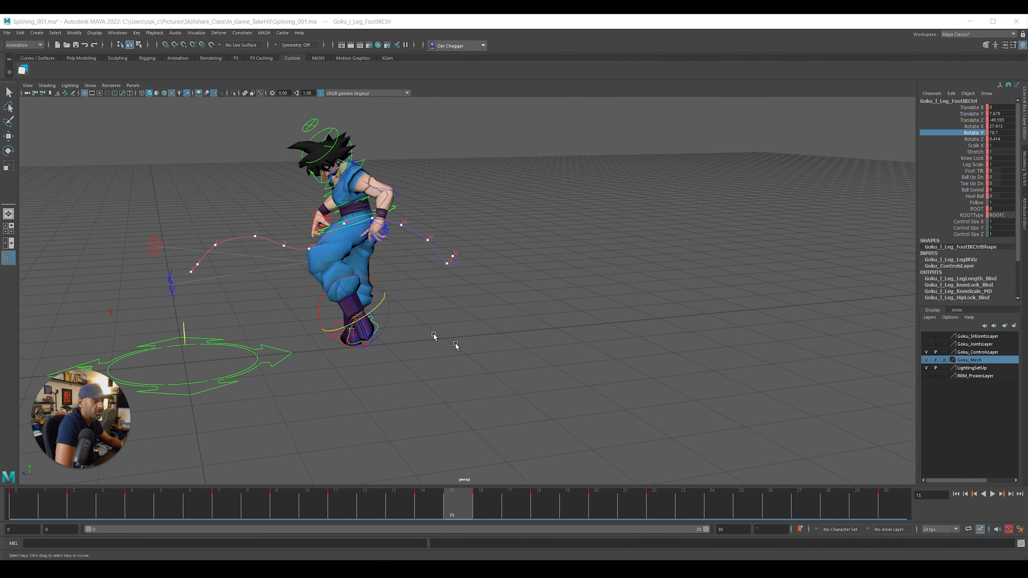
left_click_drag(455, 345, 488, 355, "alt")
left_click(463, 406)
left_click_drag(366, 382, 393, 365, "alt")
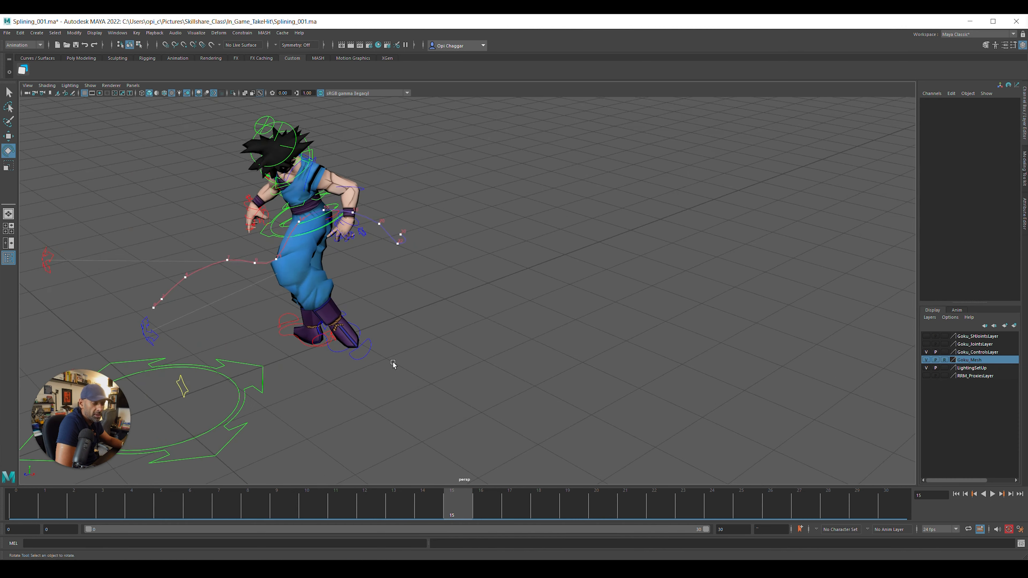
Create an editable motion trail for the left foot control
left_click(359, 330)
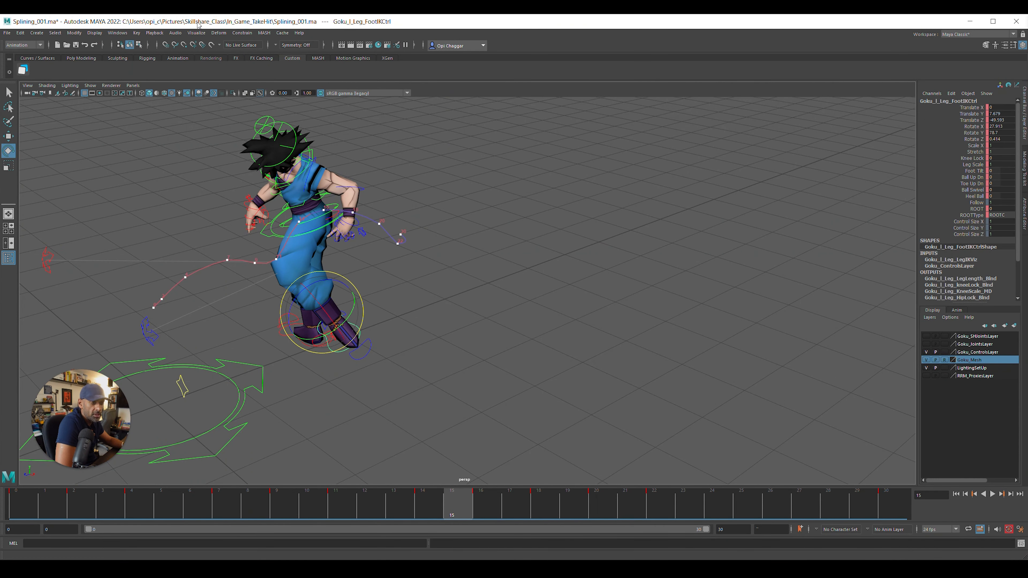
left_click(242, 32)
mouse_move(209, 36)
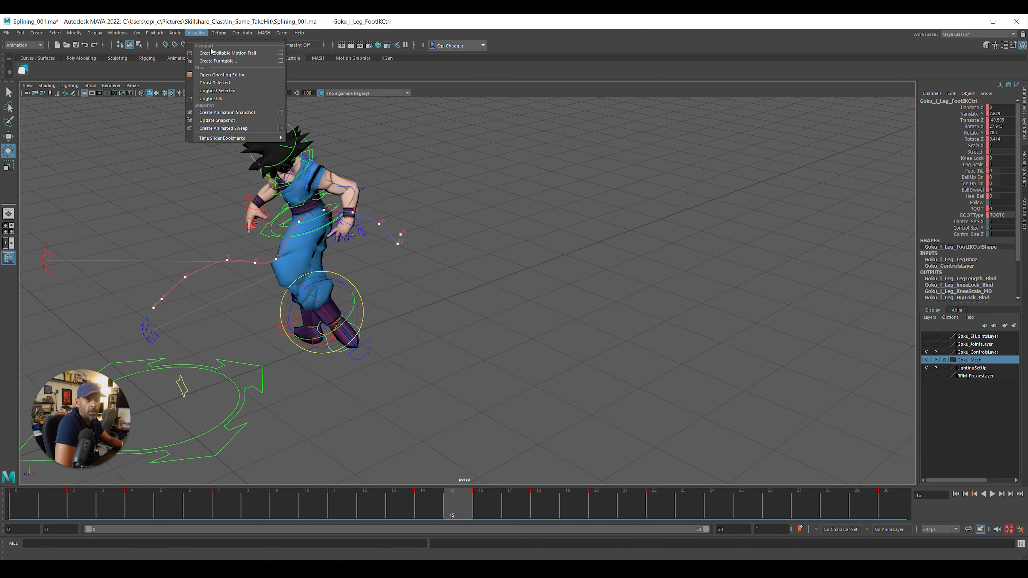
left_click(220, 53)
Select the left leg's toe IK control and set its Translate X, Y and Z to 0 at frame 0
left_click_drag(465, 383, 526, 391, "alt")
left_click_drag(286, 409, 291, 389, "alt")
right_click_drag(292, 389, 405, 392, "alt")
middle_click_drag(445, 385, 404, 364, "alt")
left_click(405, 399)
key("w")
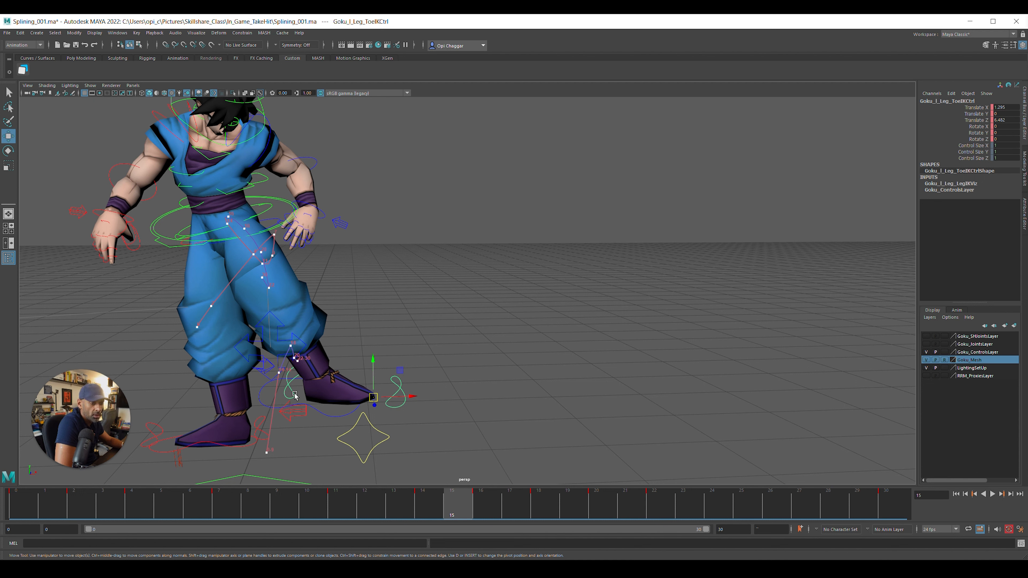
left_click(295, 393)
left_click(413, 419)
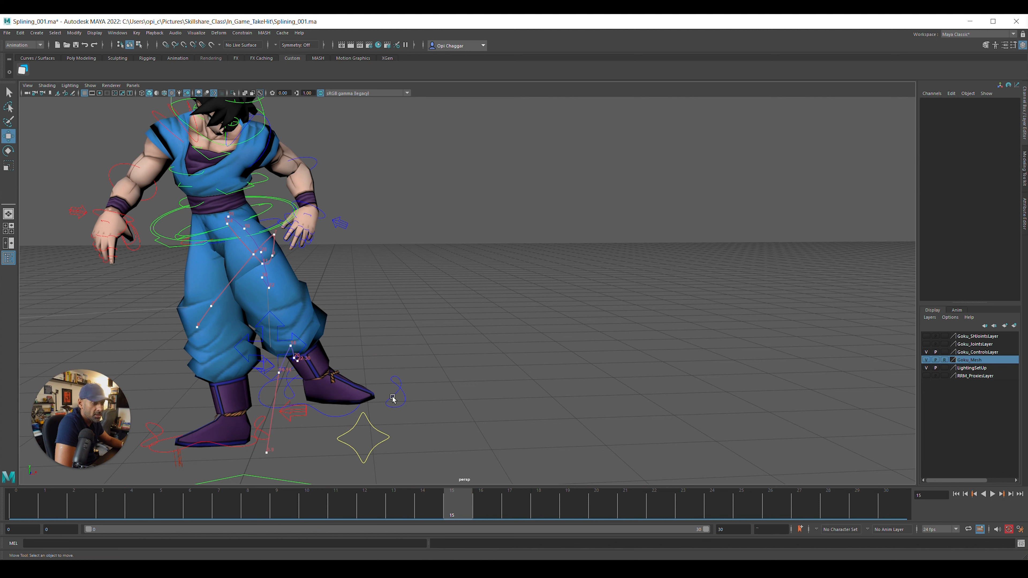
left_click(395, 397)
left_click_drag(1016, 105, 1007, 120)
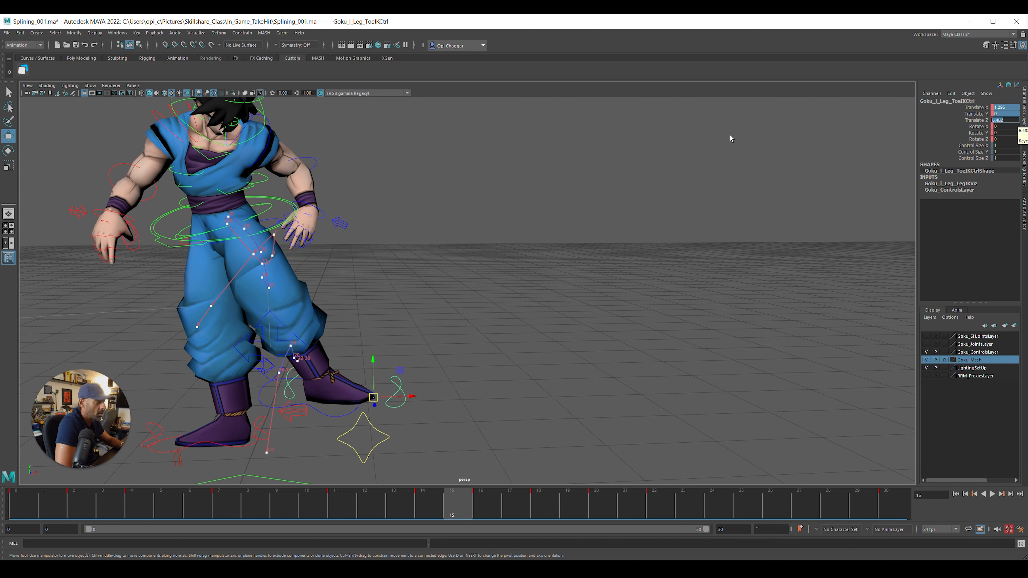
key("alt+shift+v")
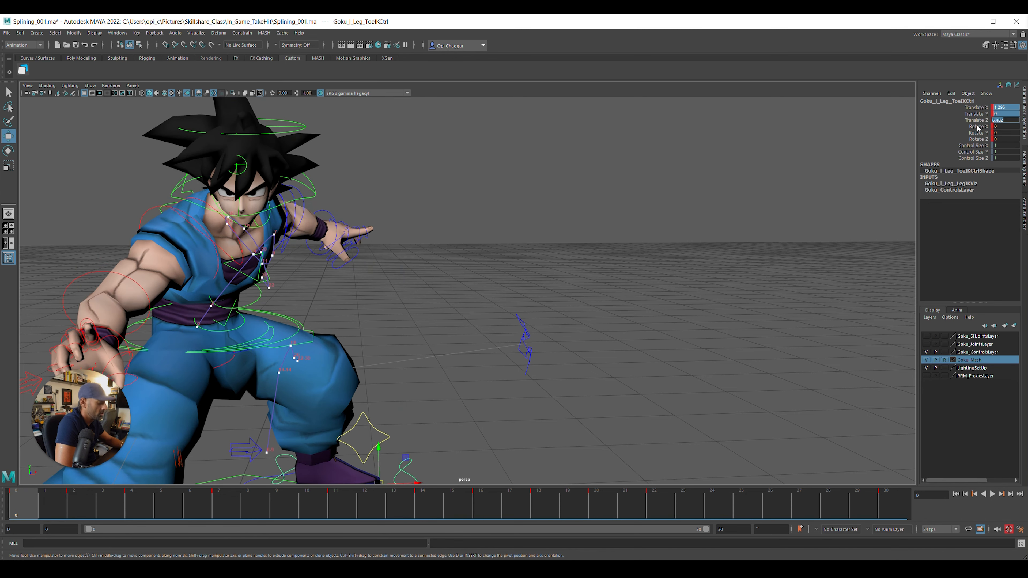
type("0")
key("Return")
Delete all of the left toe IK control's keys after frame 0, and close the Graph Editor
left_click_drag(1026, 162, 395, 116)
left_click_drag(469, 423, 474, 374)
key("Delete")
left_click_drag(539, 118, 667, 136)
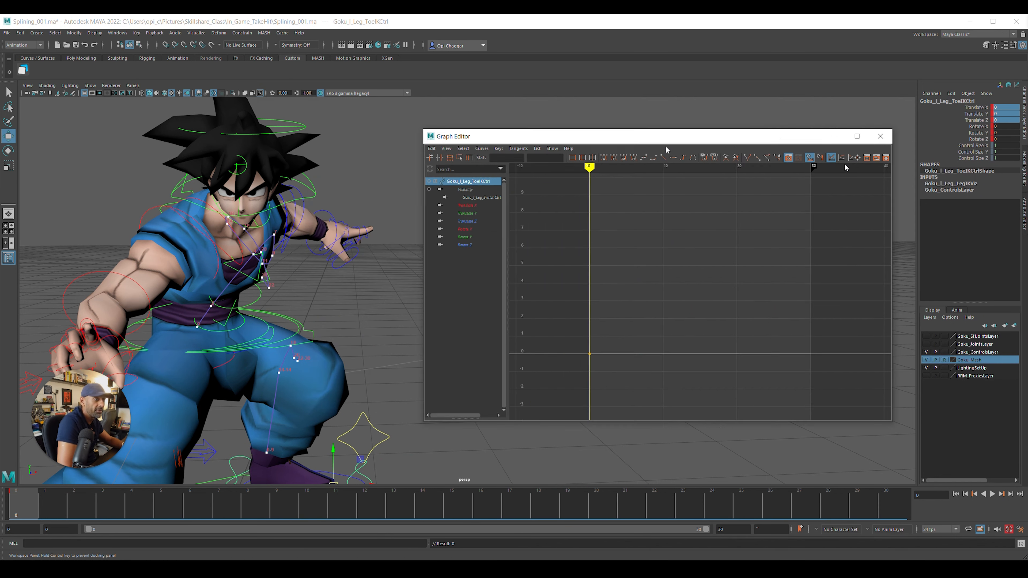
left_click(880, 136)
At frame 14, lower the left foot's Rotate Y keys at frames 14–22 to 13.18, level with the frame 11 key
right_click_drag(586, 336, 446, 345, "alt")
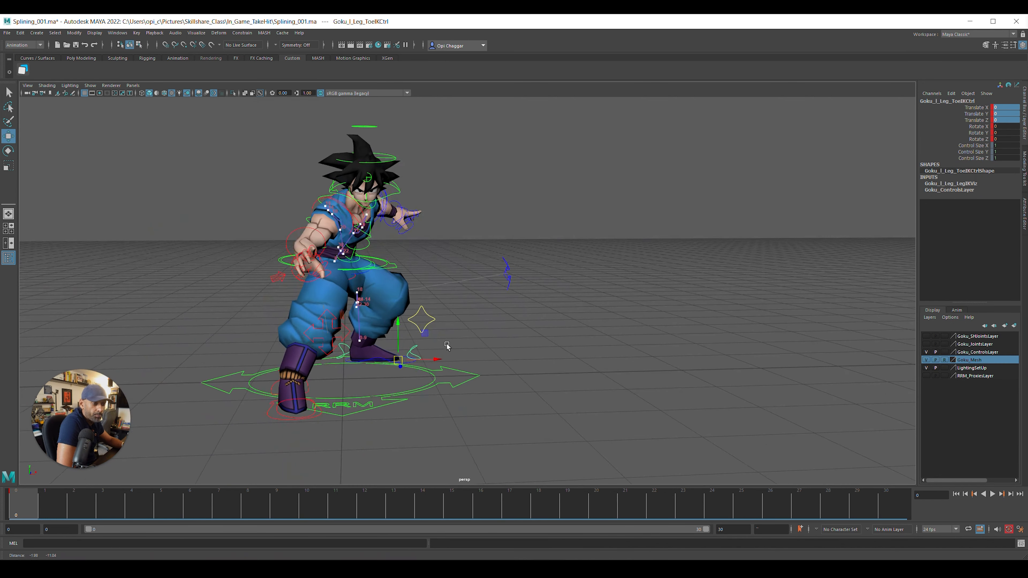
left_click(422, 506)
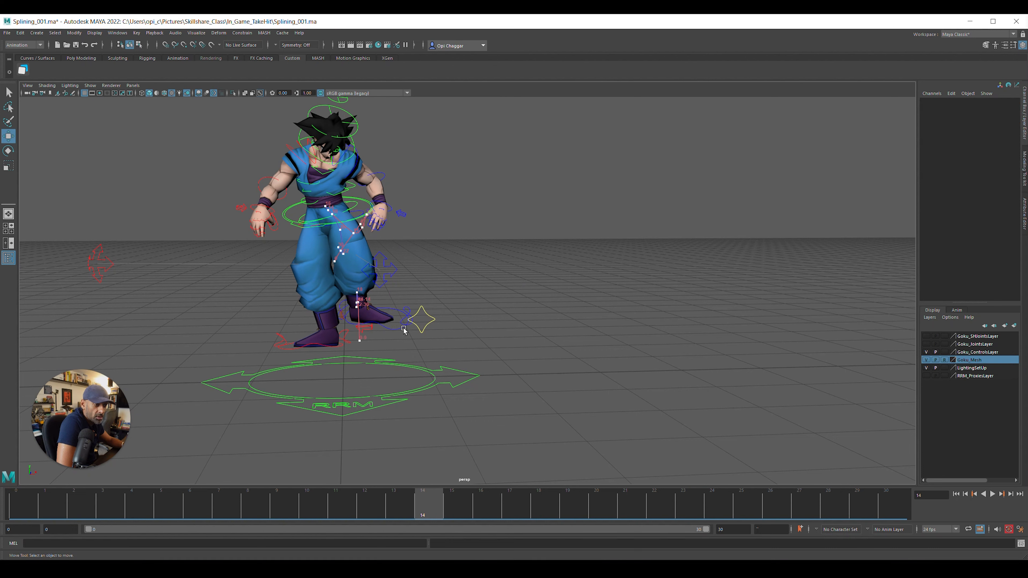
left_click(399, 328)
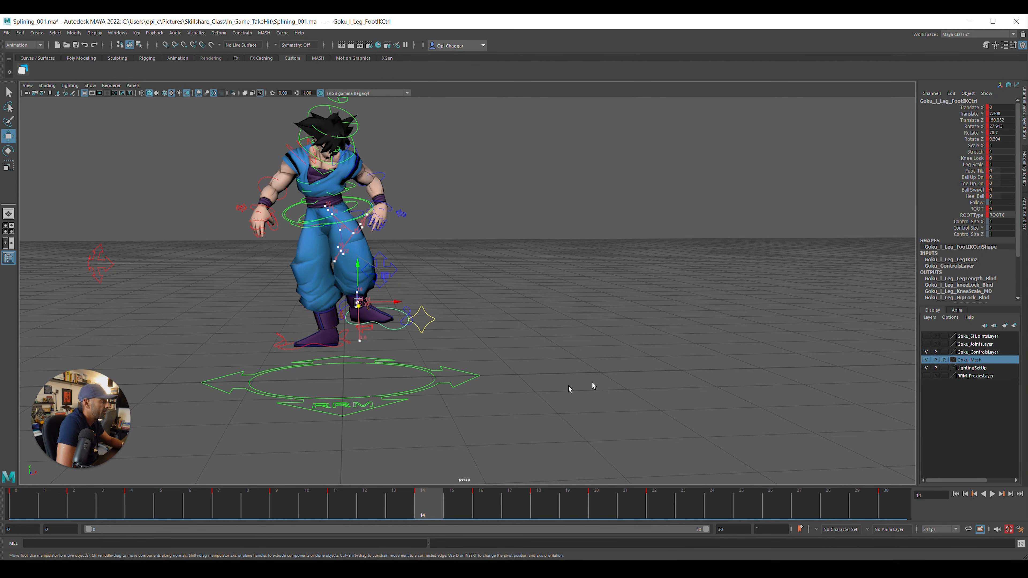
mouse_move(468, 407)
left_mouse_down("alt")
mouse_move(466, 447)
mouse_move(314, 408)
mouse_move(479, 412)
left_mouse_up("alt")
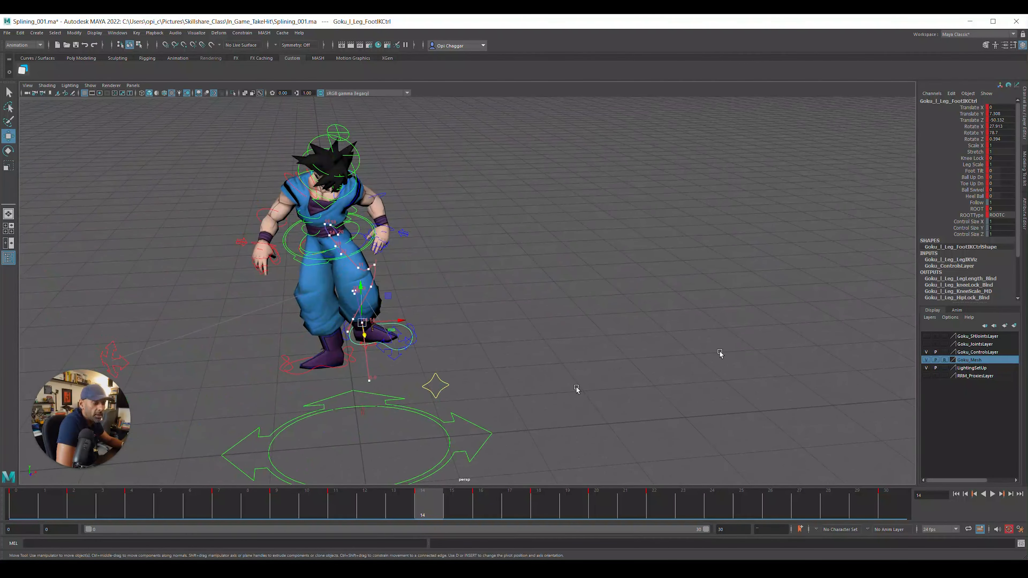
left_click_drag(642, 33, 623, 55)
key("e")
left_click(525, 155)
left_click_drag(734, 115, 853, 148)
middle_click_drag(791, 121, 791, 229)
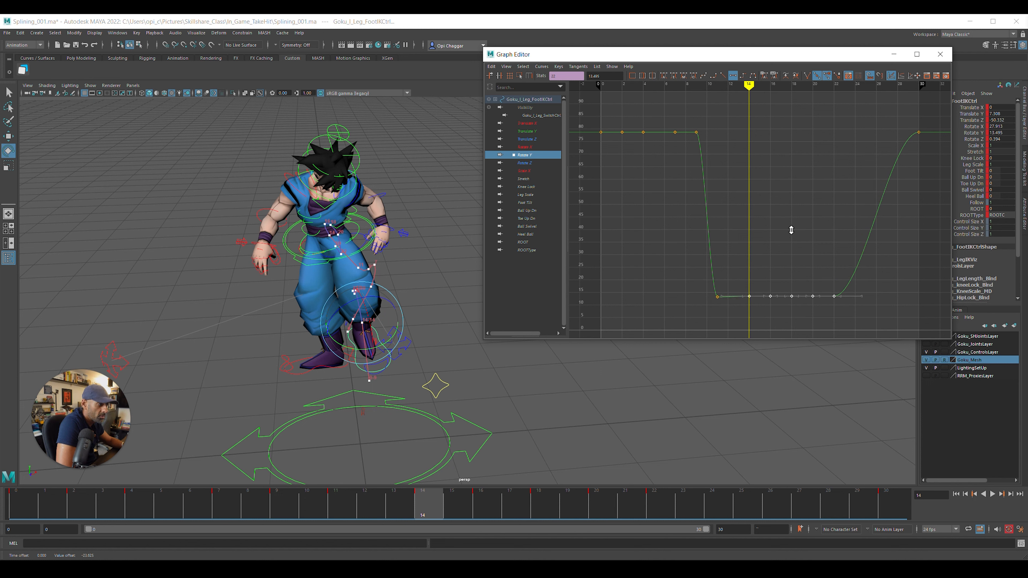
left_click_drag(662, 286, 729, 320)
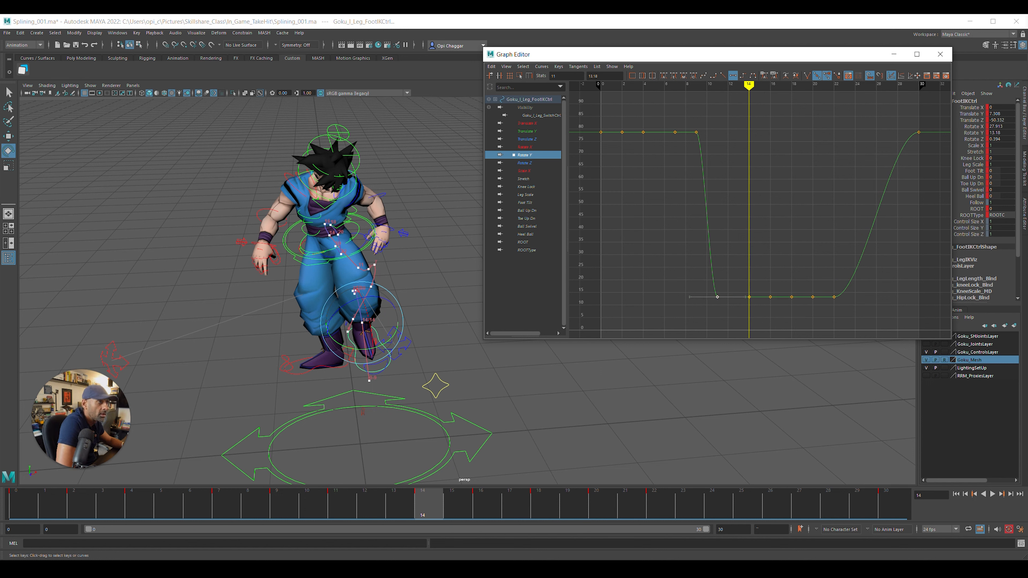
Set the left foot's Rotate Y keys from frame 11 to frame 22 to 13.18
left_click_drag(681, 284, 850, 309)
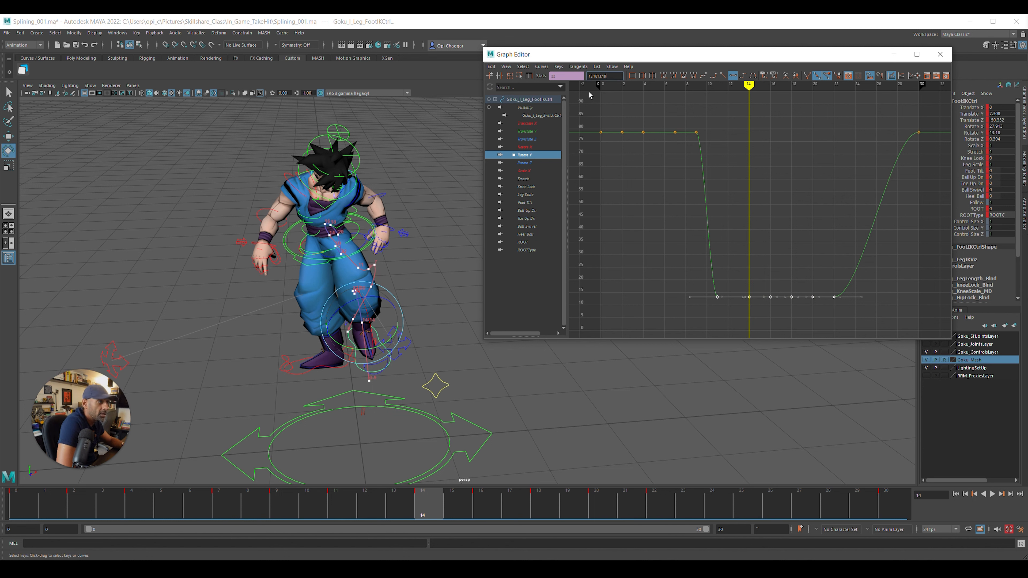
type("13.18")
key("Return")
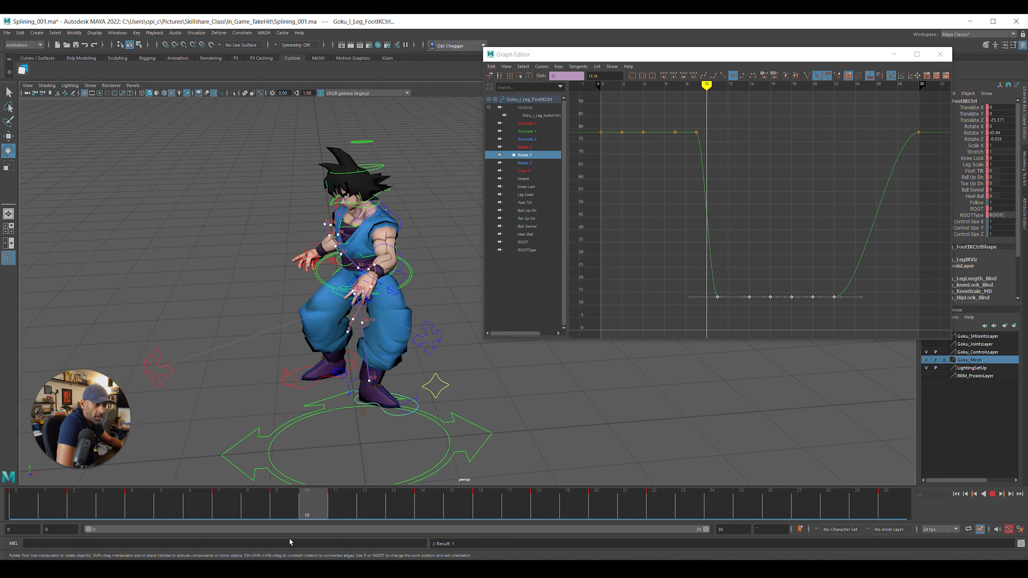
left_click(341, 505)
Select the root control for moving, clear the Graph Editor out of the way and show the scene from the top view
left_click(411, 276)
key("w")
left_click_drag(396, 153, 424, 211, "alt")
middle_click_drag(425, 210, 467, 229, "alt")
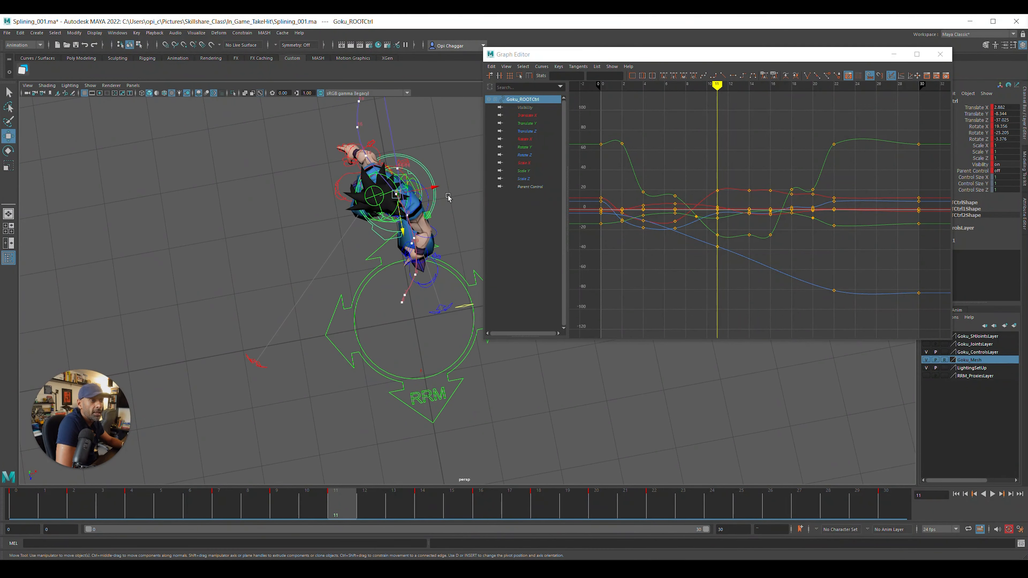
left_click_drag(435, 190, 436, 230, "alt")
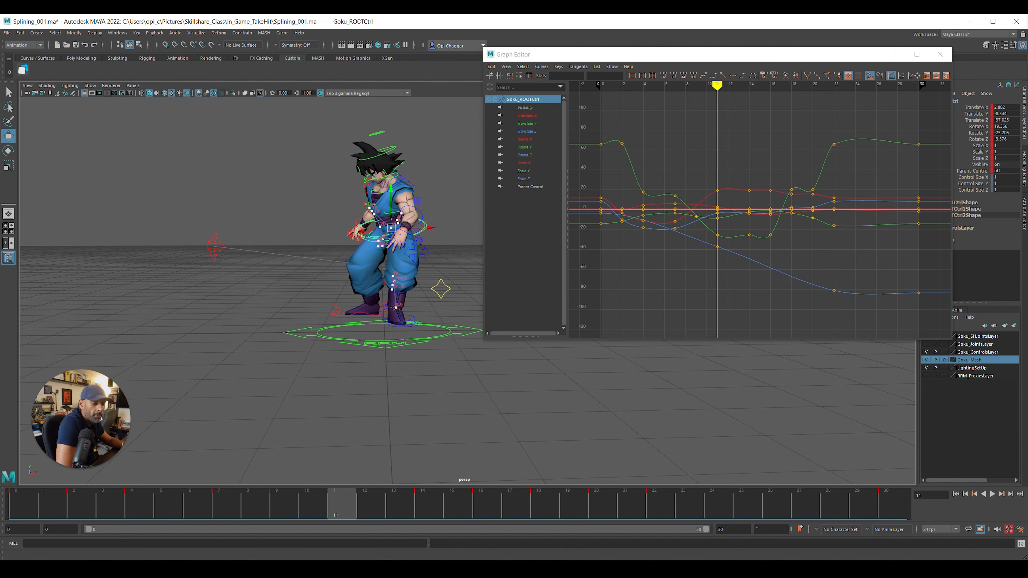
mouse_move(259, 505)
left_mouse_down()
mouse_move(197, 498)
mouse_move(250, 496)
left_mouse_up()
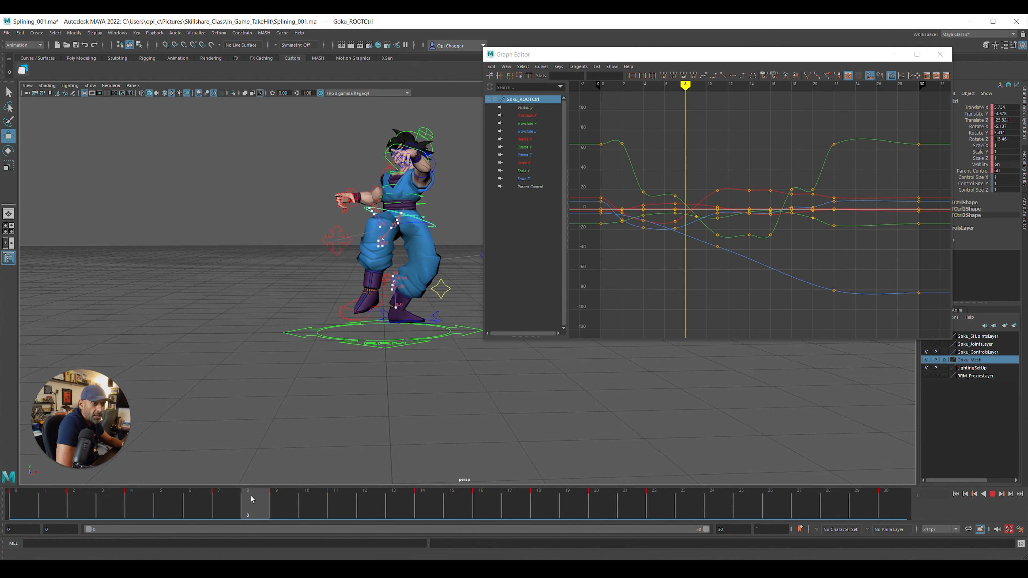
left_click_drag(382, 254, 421, 284, "alt")
left_click_drag(648, 56, 1025, 81)
left_click_drag(320, 389, 380, 313, "alt")
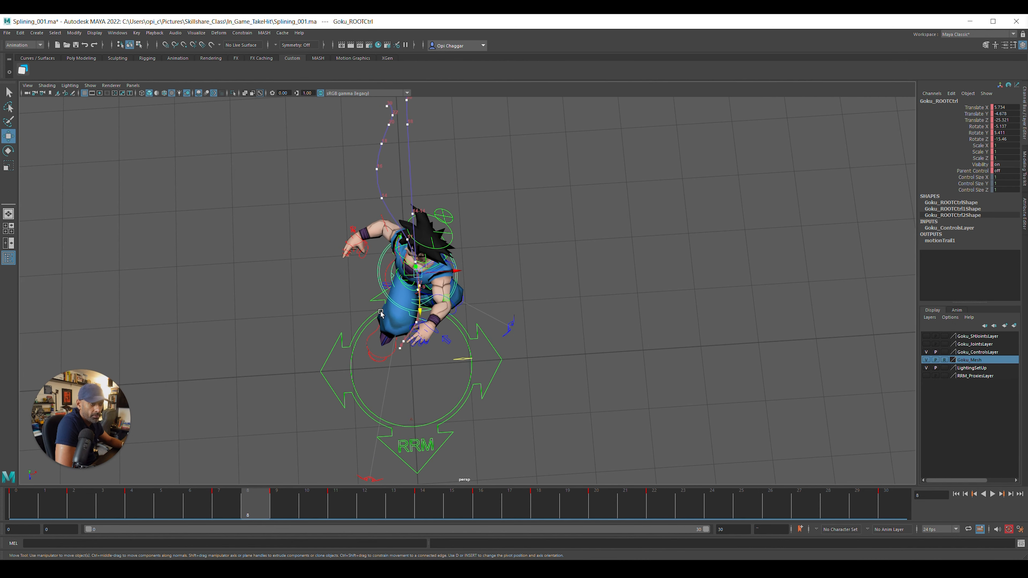
key("space")
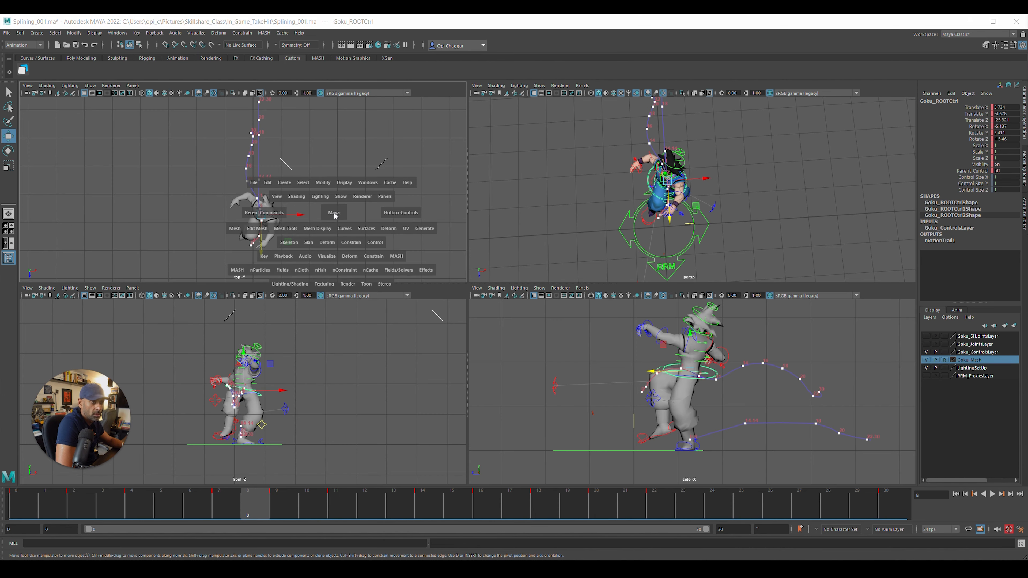
key("space")
middle_click_drag(431, 326, 363, 309, "alt")
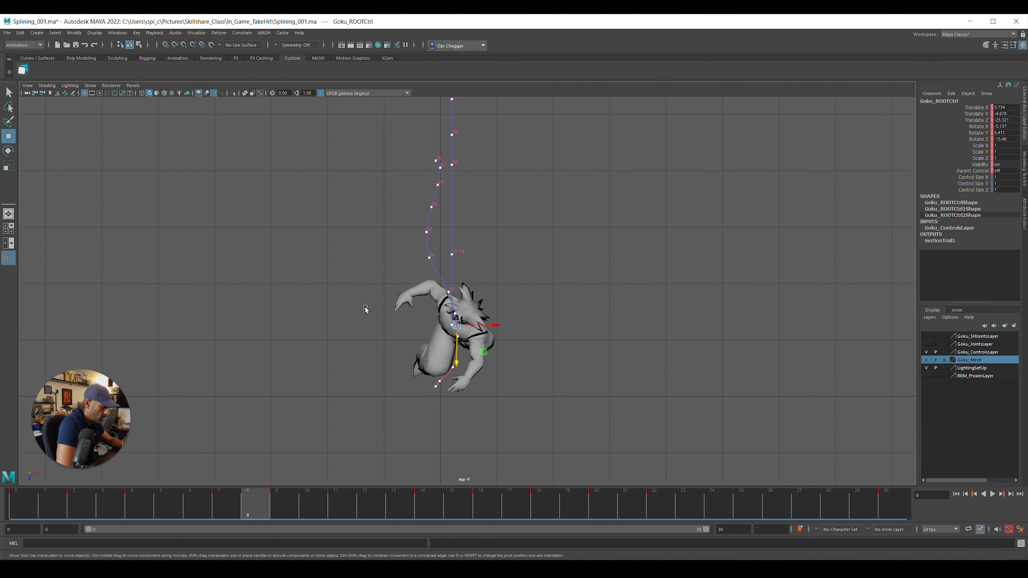
At frame 9, shift the root control sideways to Translate X 3.269 to smooth its motion path
key("comma")
key("comma")
key("comma")
key("period")
key("period")
key("period")
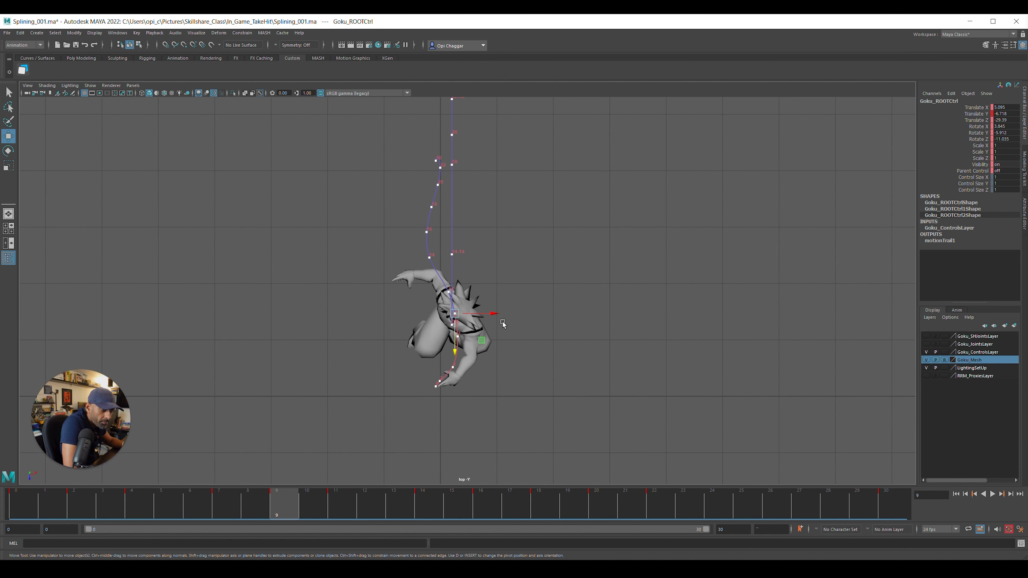
left_click_drag(493, 316, 489, 315)
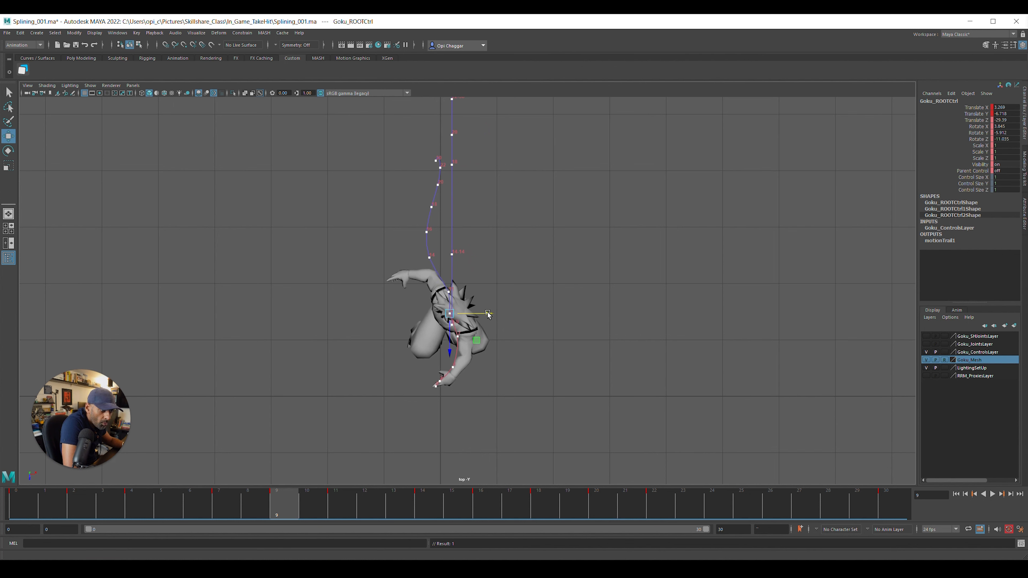
key("comma")
key("comma")
key("period")
key("period")
key("period")
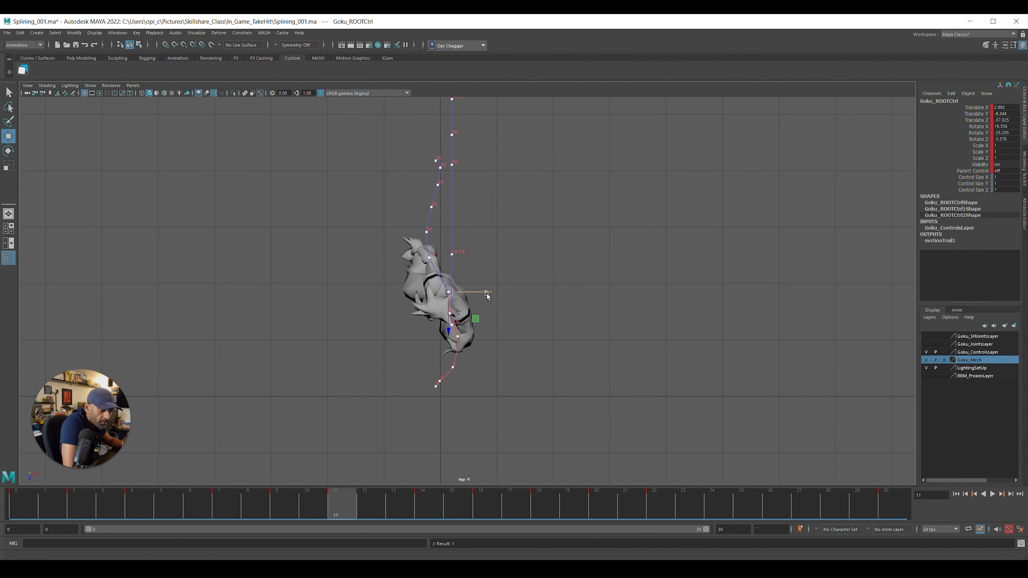
At frame 11, shift the root control slightly in negative X to even out the curve of its motion trail
left_click_drag(487, 295, 477, 293)
key("period")
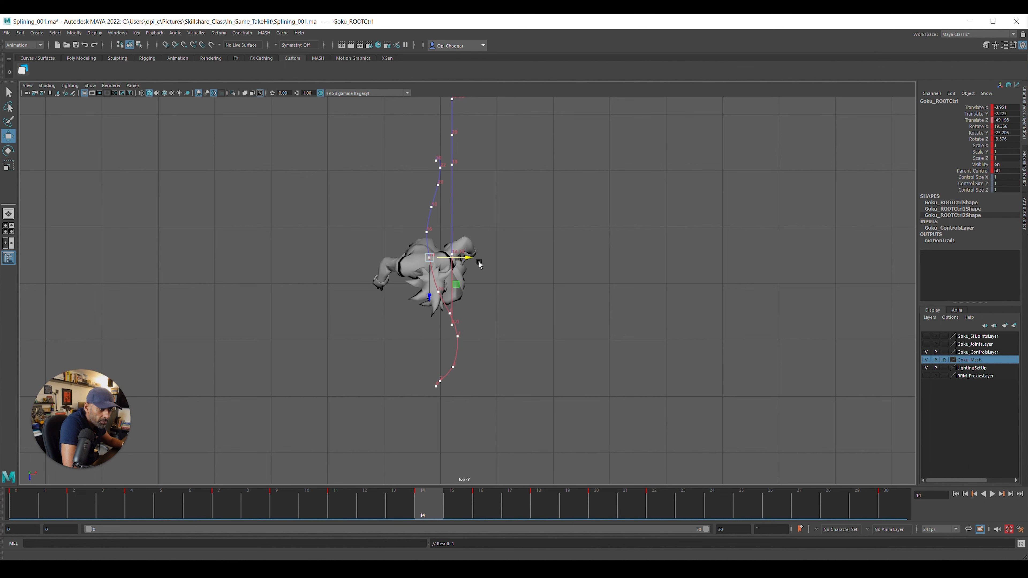
key("period")
key("comma")
key("comma")
key("comma")
Return to the perspective view and step through the key poses to check the body's movement
key("space")
key("space")
left_click_drag(639, 274, 483, 262, "alt")
key("comma")
key("comma")
key("comma")
key("period")
key("period")
key("period")
key("period")
key("comma")
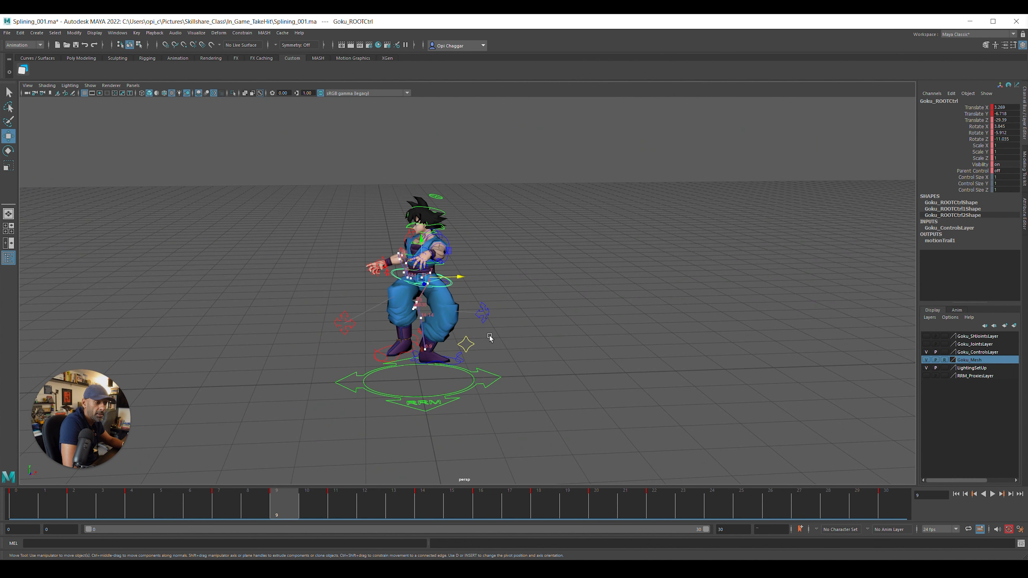
key("comma")
Reposition the left leg's knee IK control at frame 11 and compare it with the neighbouring keys
left_click_drag(495, 330, 549, 330, "alt")
left_click(494, 323)
key("period")
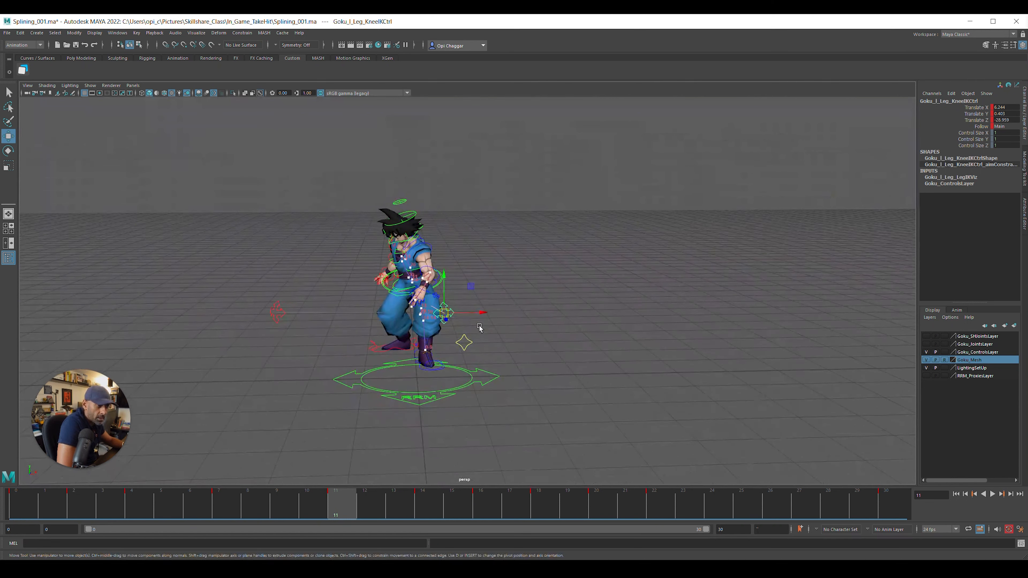
left_click_drag(442, 314, 437, 352)
key("comma")
key("period")
key("period")
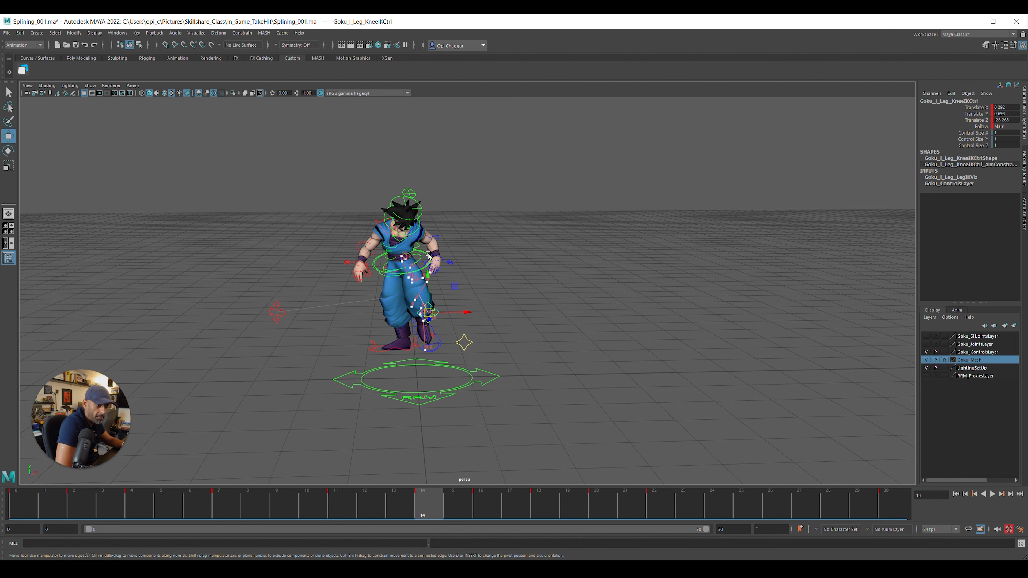
Select the left foot motion trail's points for frames 14 to 20
left_click(431, 256)
scroll(439, 299, "up", 1)
left_click(434, 358)
left_click(453, 351)
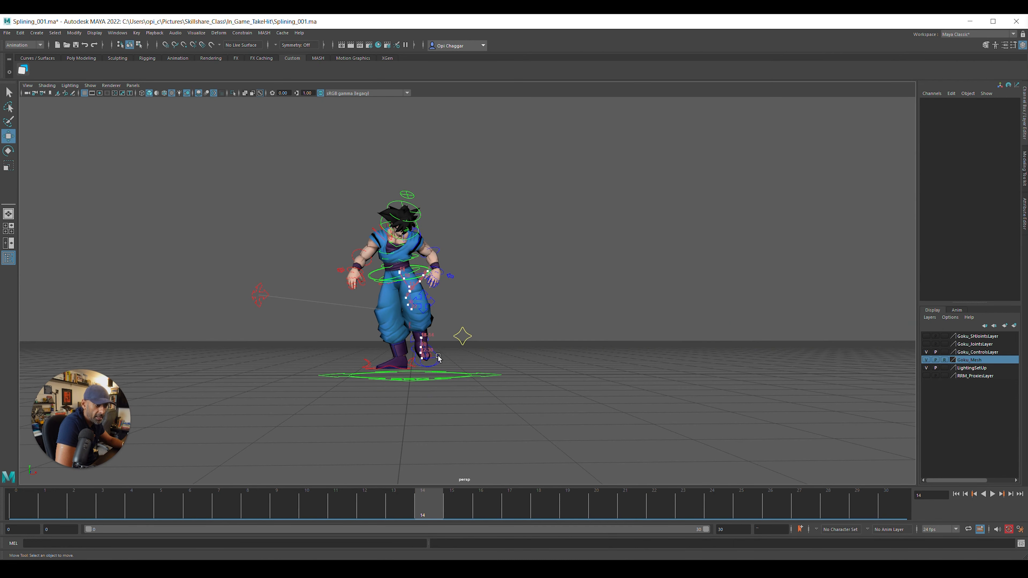
left_click(438, 357)
left_click_drag(461, 338, 471, 338)
left_click_drag(411, 319, 433, 352)
left_click_drag(434, 352, 497, 347, "alt")
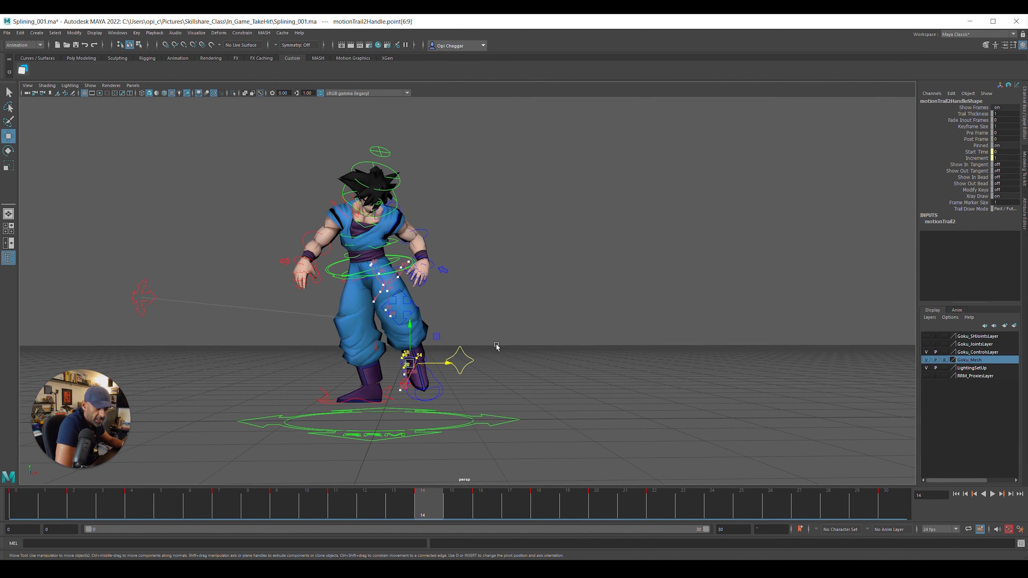
left_click_drag(411, 367, 378, 372, "alt")
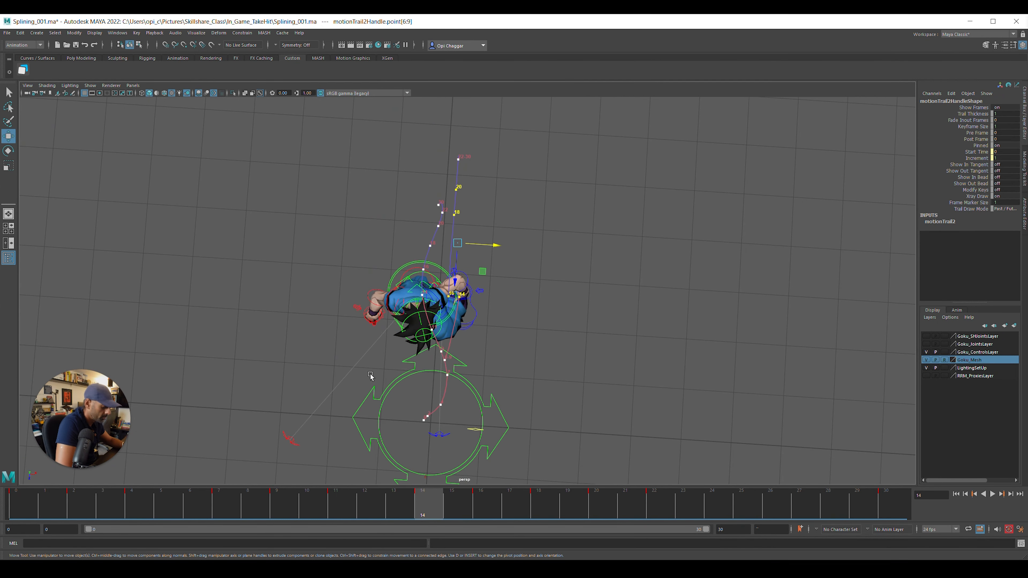
Step back and forth through the key poses from above to examine the root and left foot trails
key("comma")
key("comma")
key("comma")
key("comma")
key("comma")
key("comma")
key("period")
key("period")
key("period")
key("period")
key("period")
key("period")
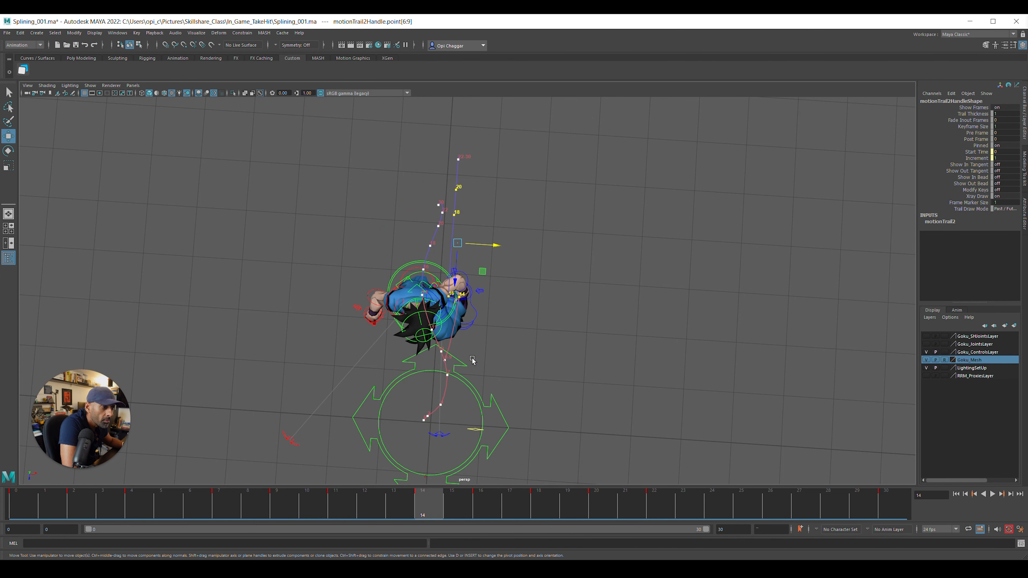
Try to move the selected left foot trail points backward along Z
left_click_drag(456, 371, 391, 357, "alt")
key("period")
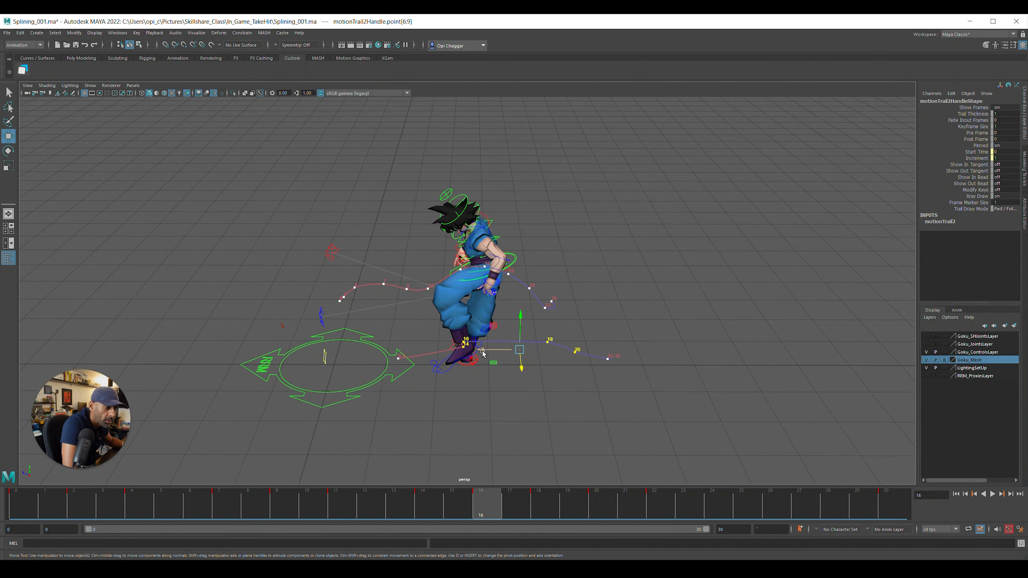
left_click_drag(483, 352, 502, 350)
key("ctrl+z")
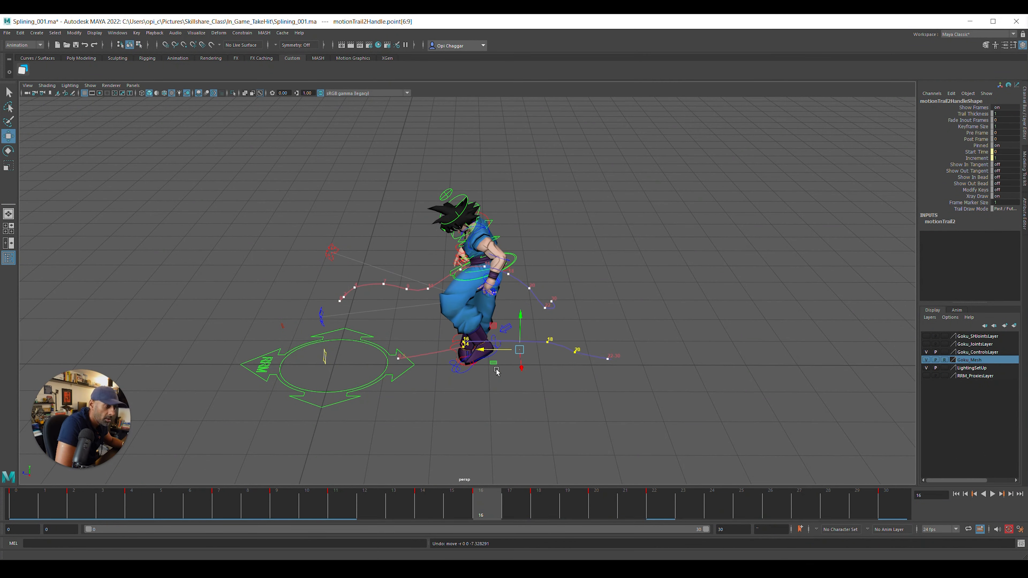
Select the left foot IK control and move it backward at frame 16 to Translate Z -61.434
left_click(468, 375)
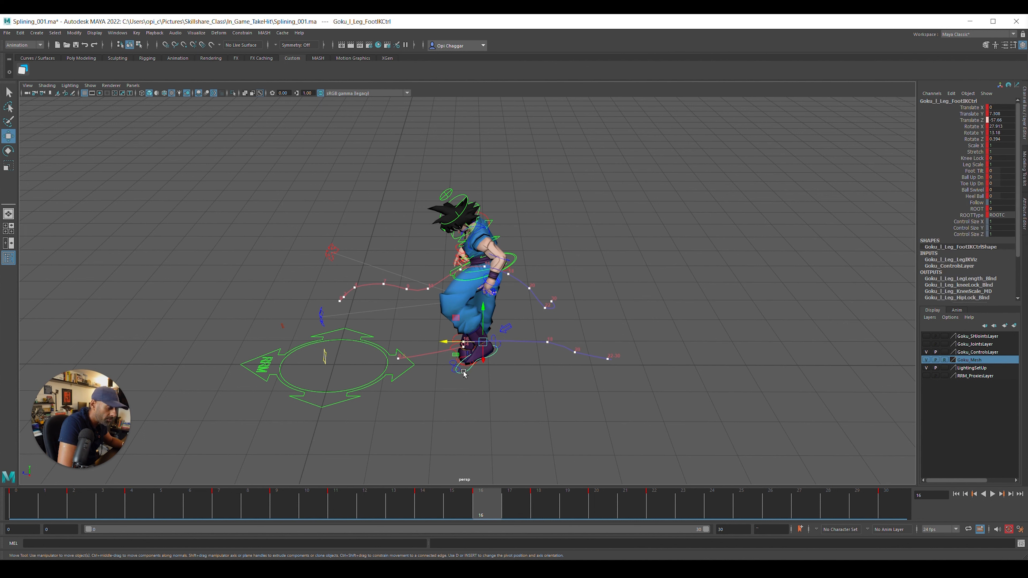
key("comma")
key("comma")
key("comma")
key("period")
key("period")
left_click_drag(425, 347, 456, 343)
key("period")
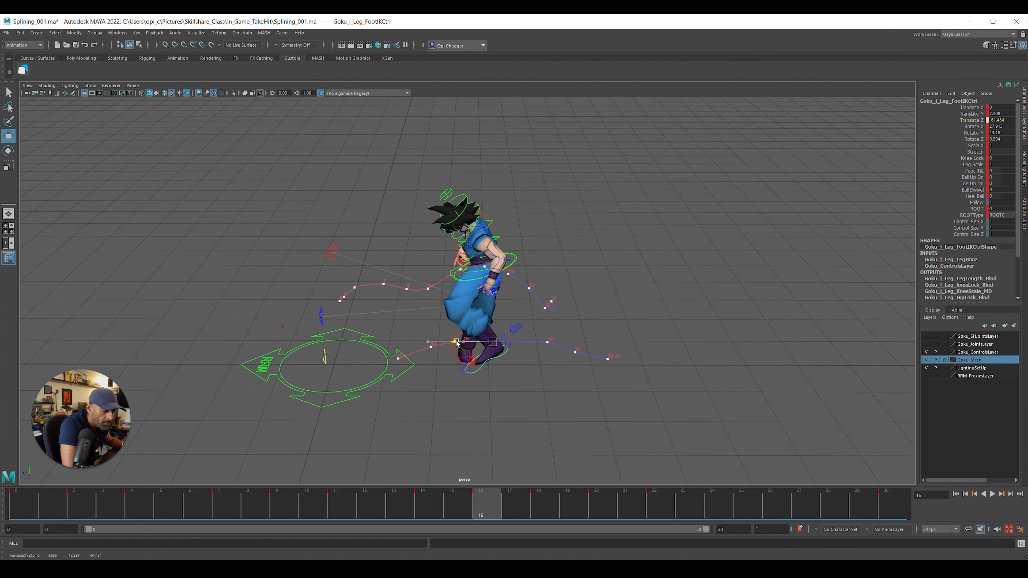
key("period")
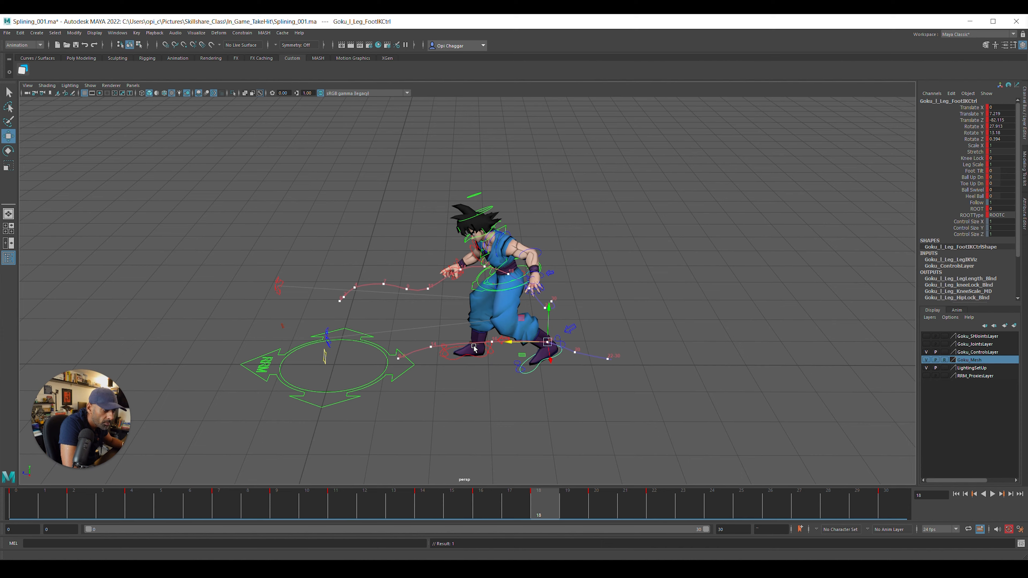
key("comma")
At frame 16, shift the left foot control outward from the body to arc its motion trail
left_click_drag(474, 349, 560, 362, "alt")
left_click_drag(487, 358, 422, 425)
key("comma")
key("period")
key("period")
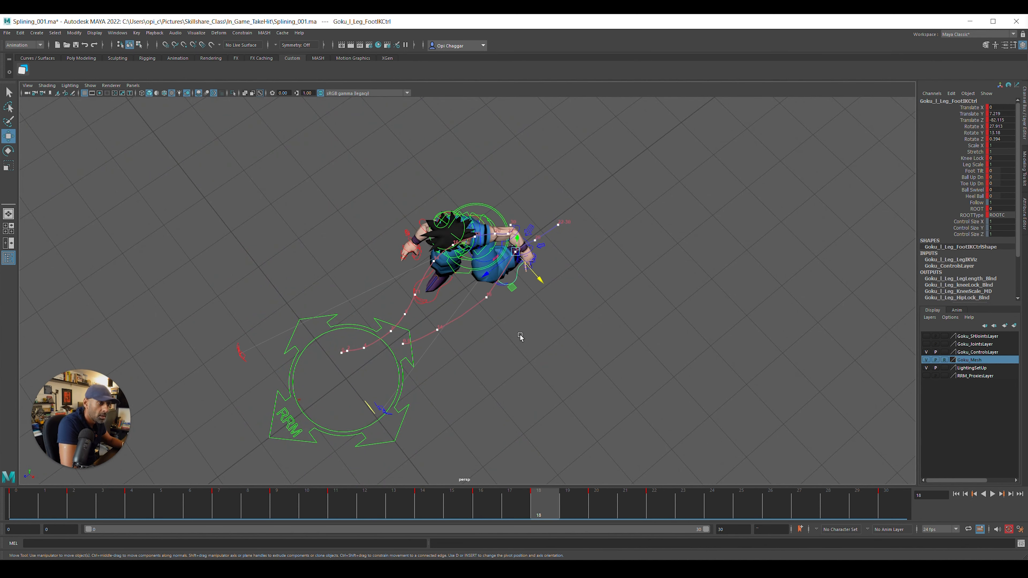
At frame 18, move the left foot control outward to Translate X 4.973, checking against the planted pose at frame 22
left_click_drag(527, 309, 578, 260, "alt")
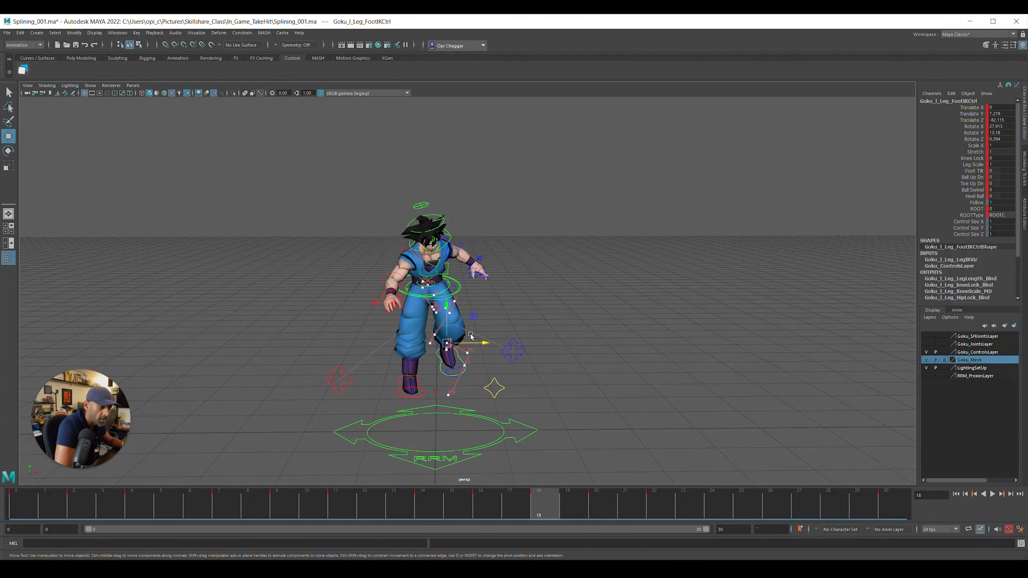
left_click_drag(484, 343, 475, 371)
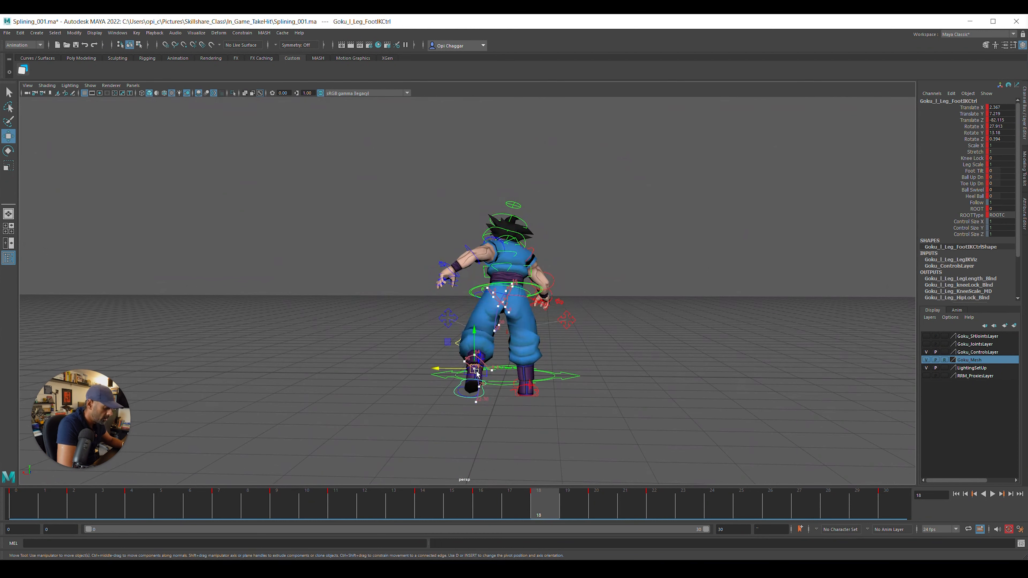
key("period")
key("period")
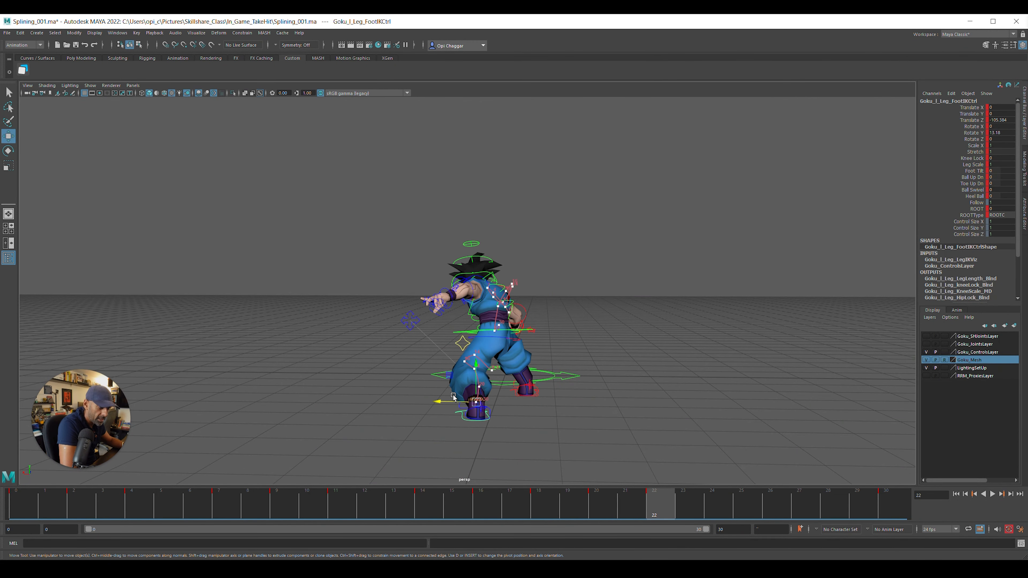
key("comma")
left_click_drag(442, 388, 433, 367)
key("comma")
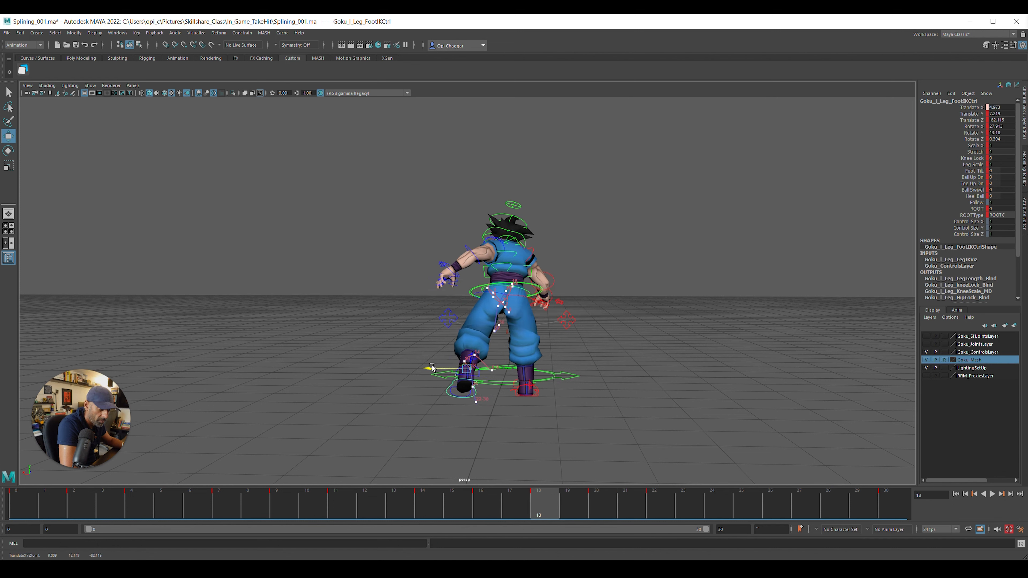
key("period")
Play back the animation to check the left foot's arc and save the scene
key("alt+v")
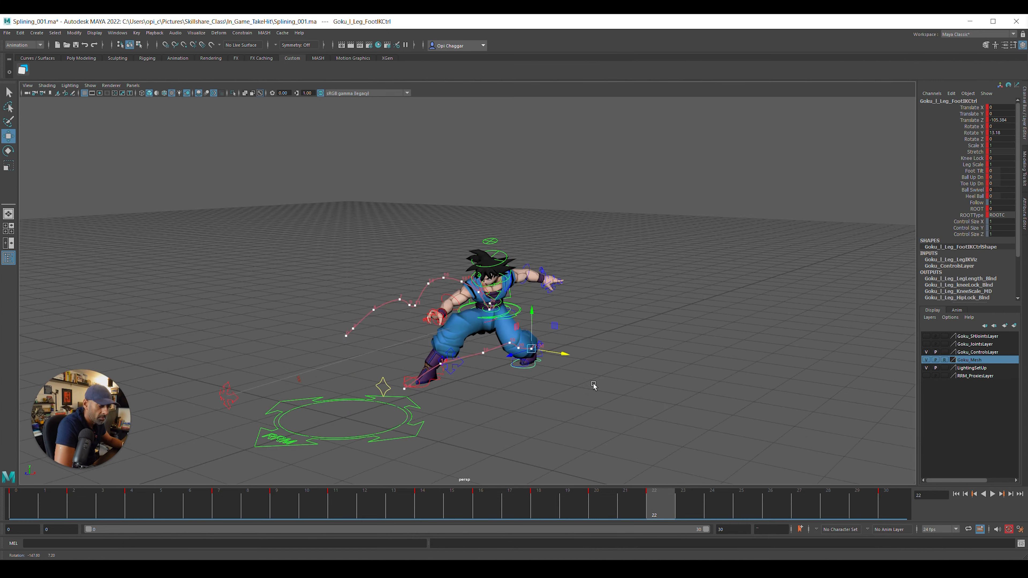
left_click_drag(425, 423, 452, 415, "alt")
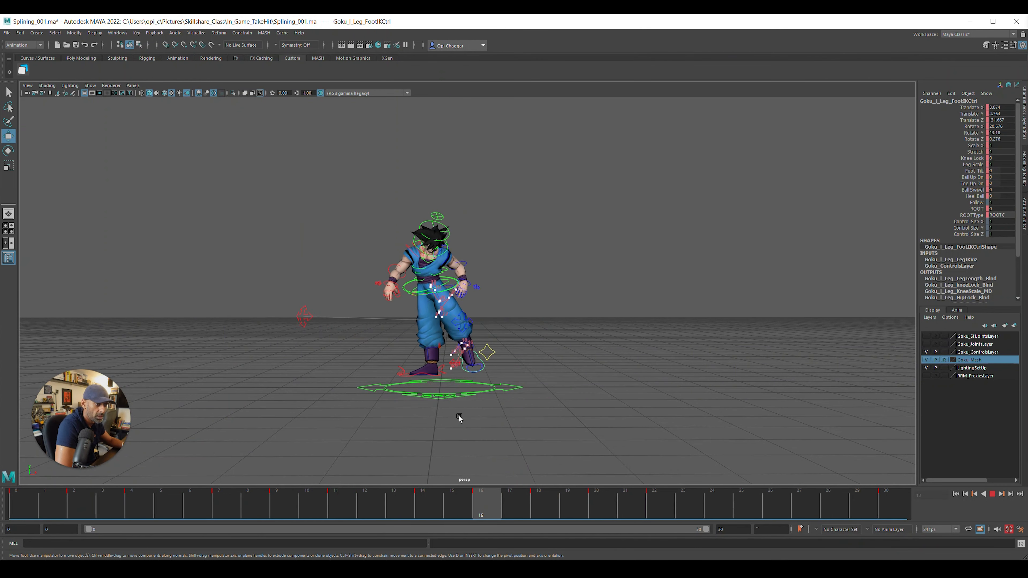
key("alt+v")
key("ctrl+s")
Bring the Graph Editor back into view and frame the left foot control's Rotate Y curve
left_click_drag(648, 364, 619, 376, "alt")
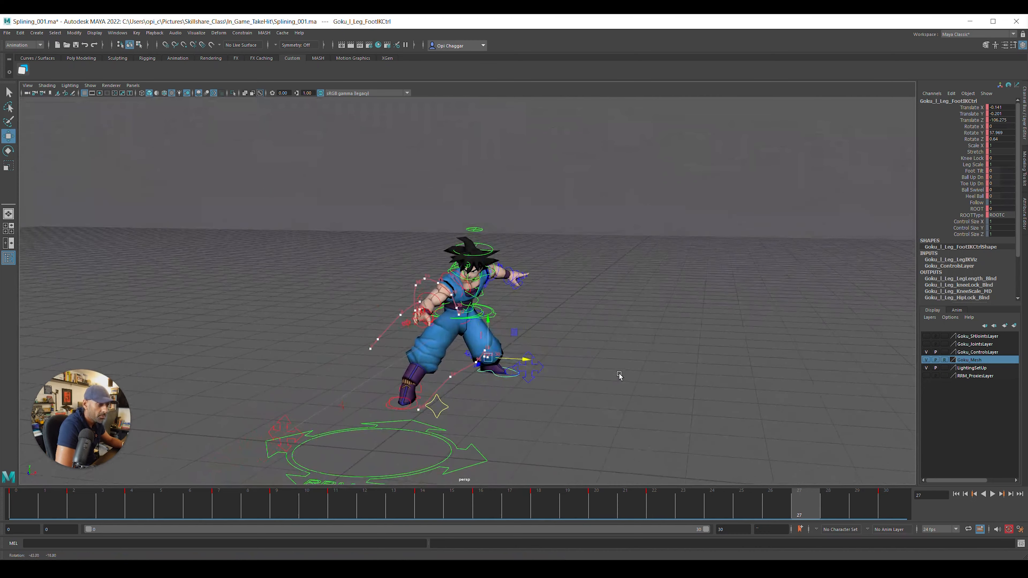
left_click(498, 401)
left_click(504, 379)
left_click_drag(774, 512, 652, 515)
left_click_drag(543, 420, 619, 419, "alt")
middle_click_drag(620, 419, 534, 372, "alt")
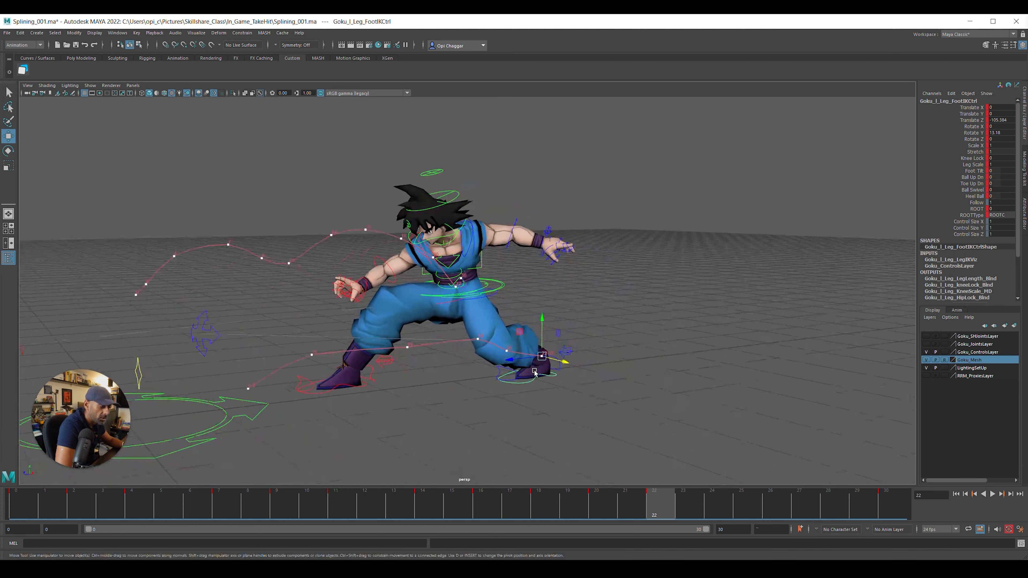
left_click_drag(0, 57, 704, 62)
middle_click_drag(445, 215, 361, 199, "alt")
left_click_drag(678, 508, 882, 514)
left_click(590, 162)
key("f")
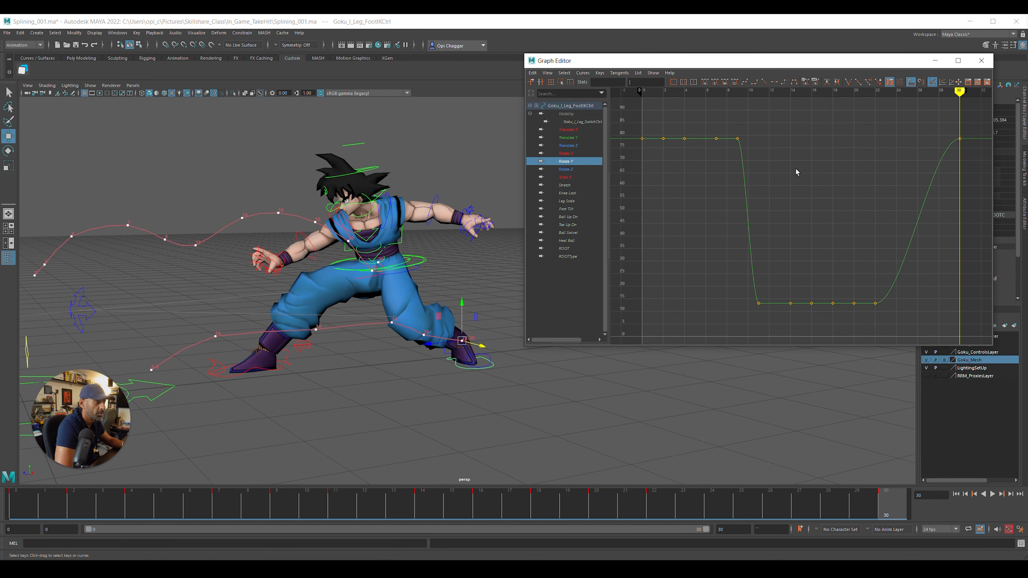
Set the left foot's Rotate Y key at frame 22 to 78.7 and play back the result
left_click_drag(690, 507, 586, 508)
left_click_drag(866, 292, 885, 314)
double_click(639, 82)
type("78.7")
key("Return")
left_click_drag(610, 503, 716, 503)
left_click_drag(587, 410, 593, 514, "alt")
key("alt+v")
key("alt+v")
Raise the left foot's Rotate Y key at frame 20 to about 32 and scrub through the landing
left_click_drag(854, 286, 873, 320)
middle_click_drag(872, 303, 874, 256)
left_click_drag(669, 499, 763, 519)
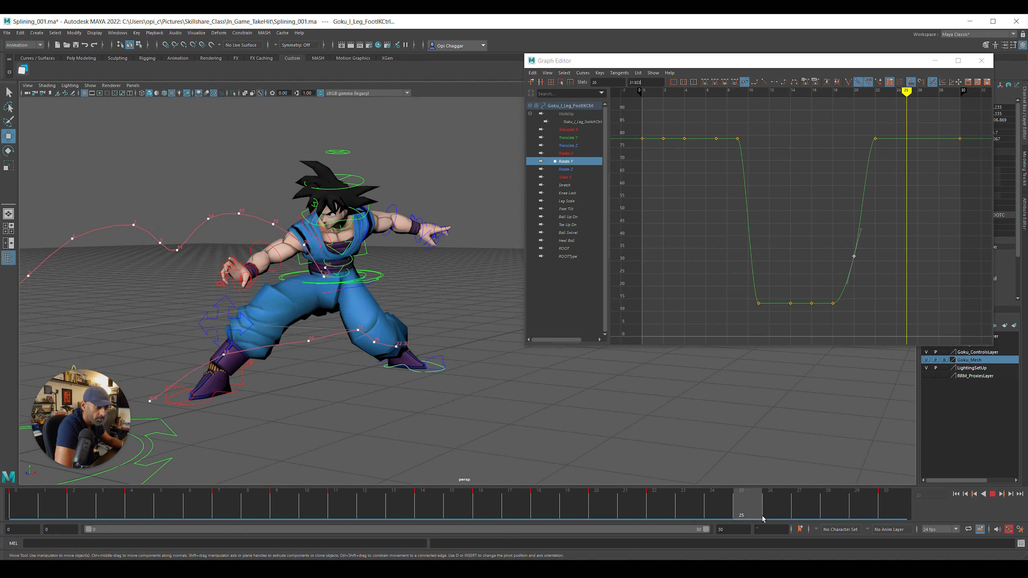
Flatten the left foot's Translate Z tangents between frames 22 and 30 and scrub through the landing
left_click_drag(368, 363, 382, 375, "alt")
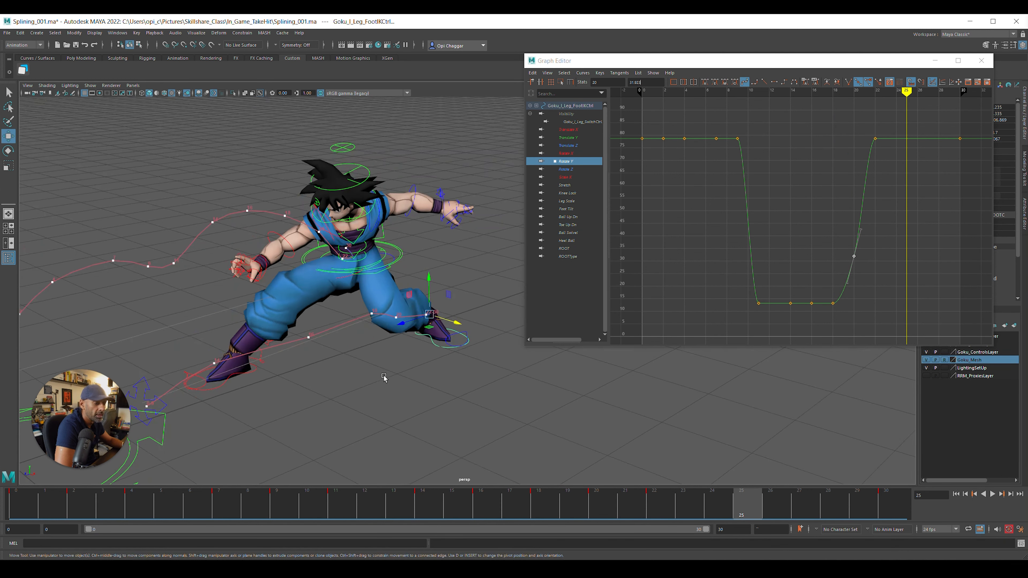
left_click(586, 145)
middle_click_drag(864, 274, 804, 249, "alt")
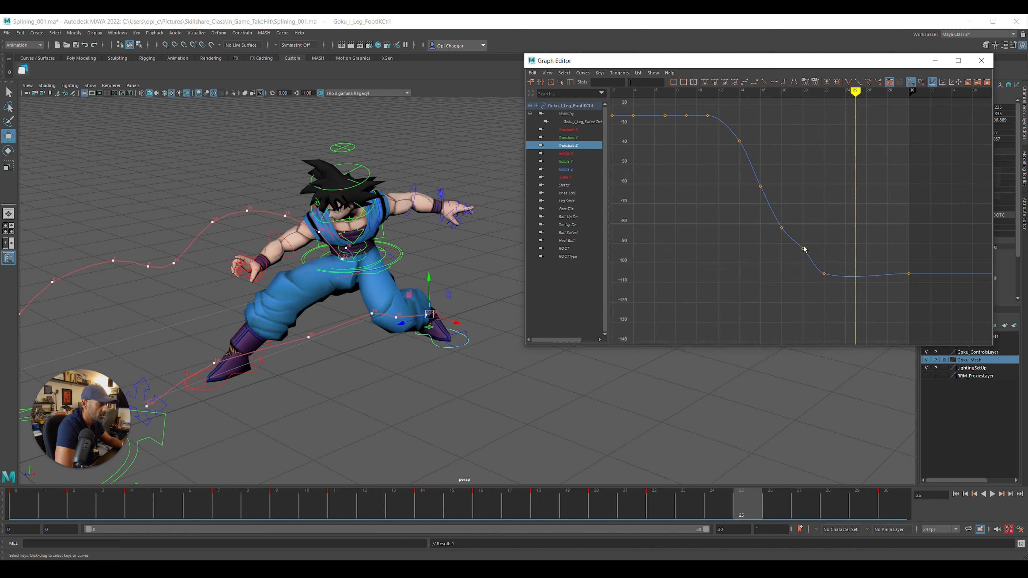
left_click_drag(968, 308, 922, 313)
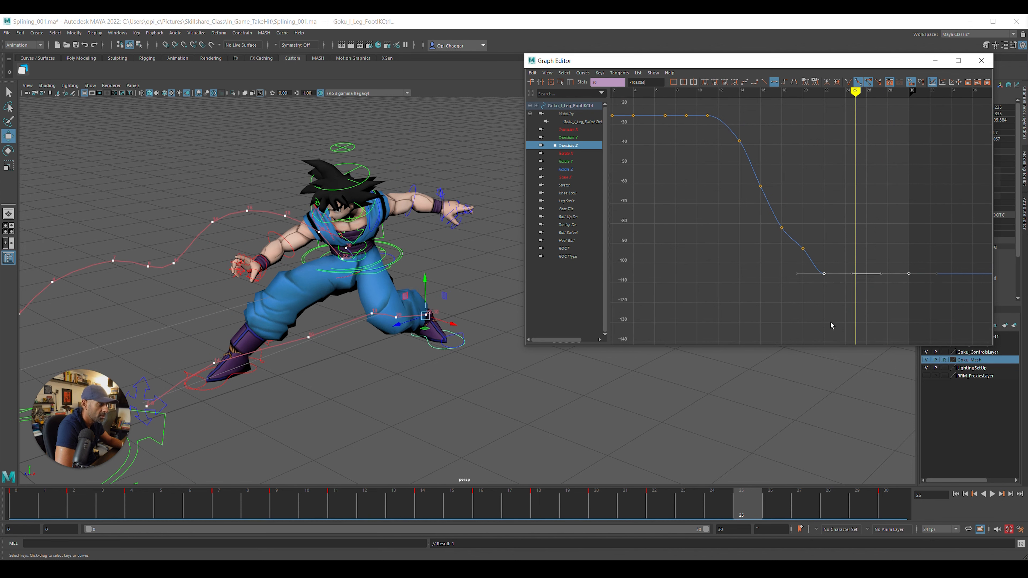
left_click_drag(815, 514, 728, 525)
left_click_drag(623, 454, 603, 409, "alt")
left_click_drag(691, 514, 770, 515)
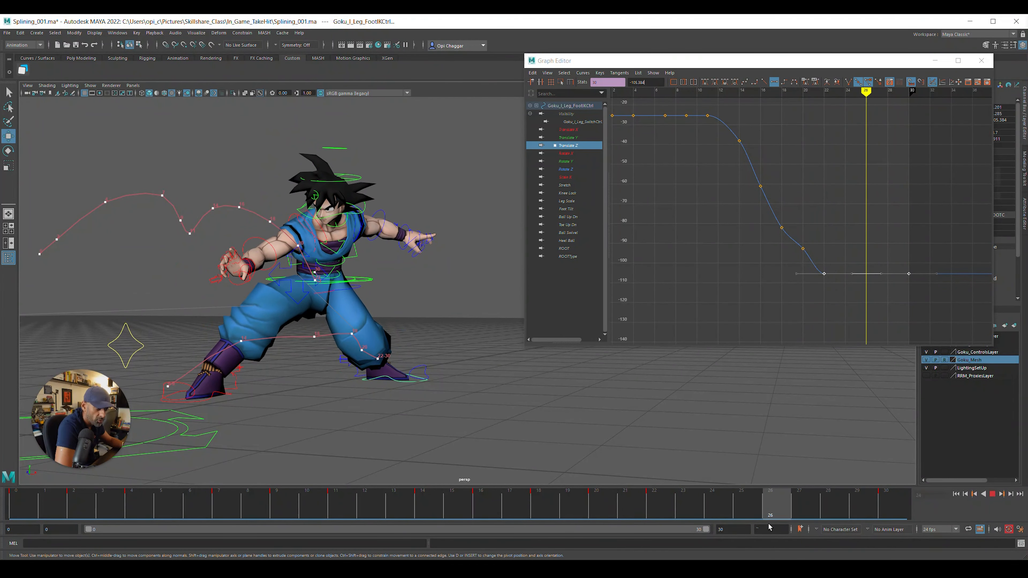
Flatten the left foot's Translate Y and Translate X tangents between frames 22 and 30
left_click(568, 137)
left_click_drag(974, 324, 974, 324)
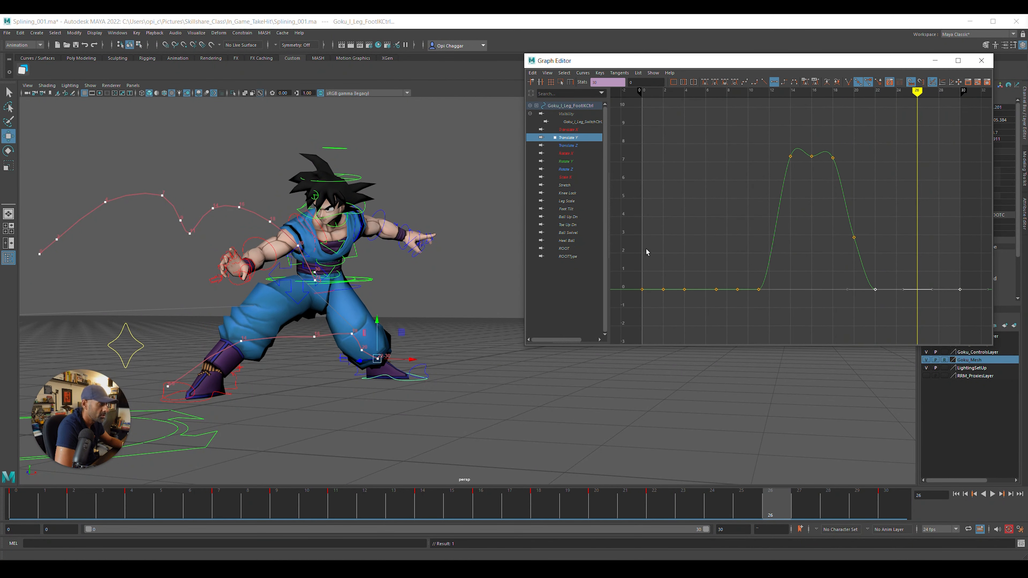
left_click(569, 146)
left_click(572, 130)
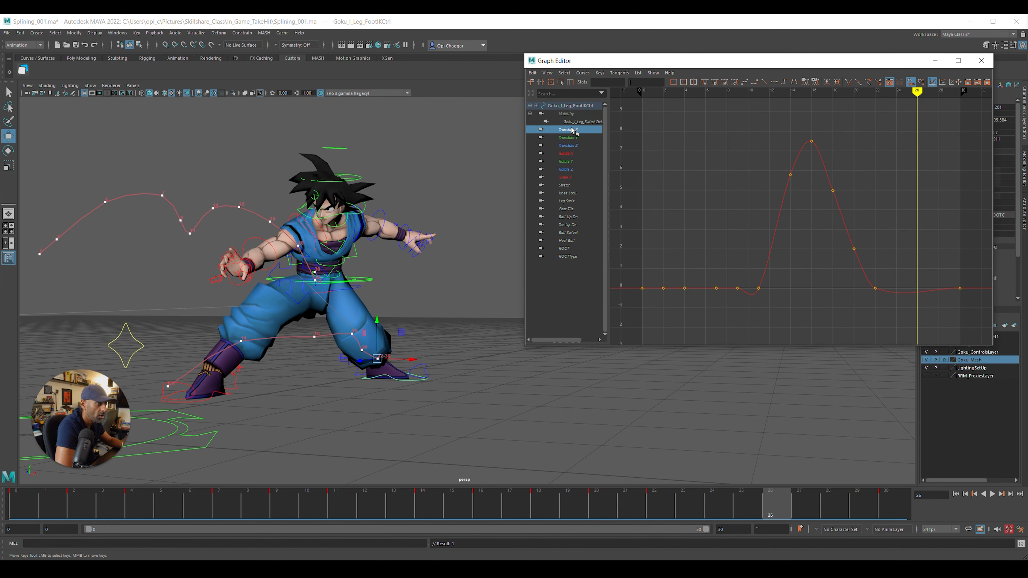
left_click_drag(963, 315, 963, 314)
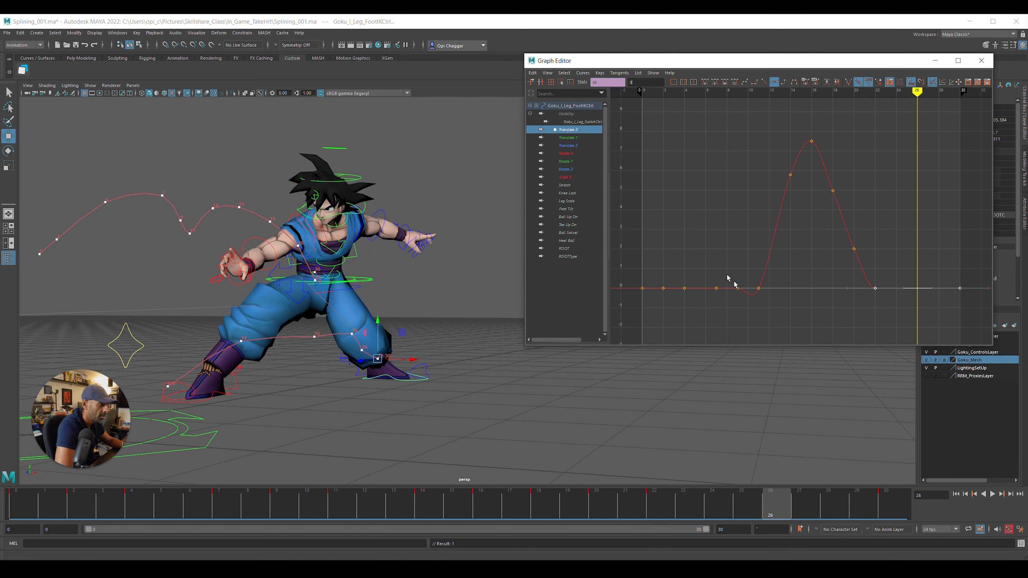
Check the left foot's rotation curves, flatten the Rotate Z tangents between frames 22 and 30, and play back the animation
left_click(572, 154)
left_click(572, 160)
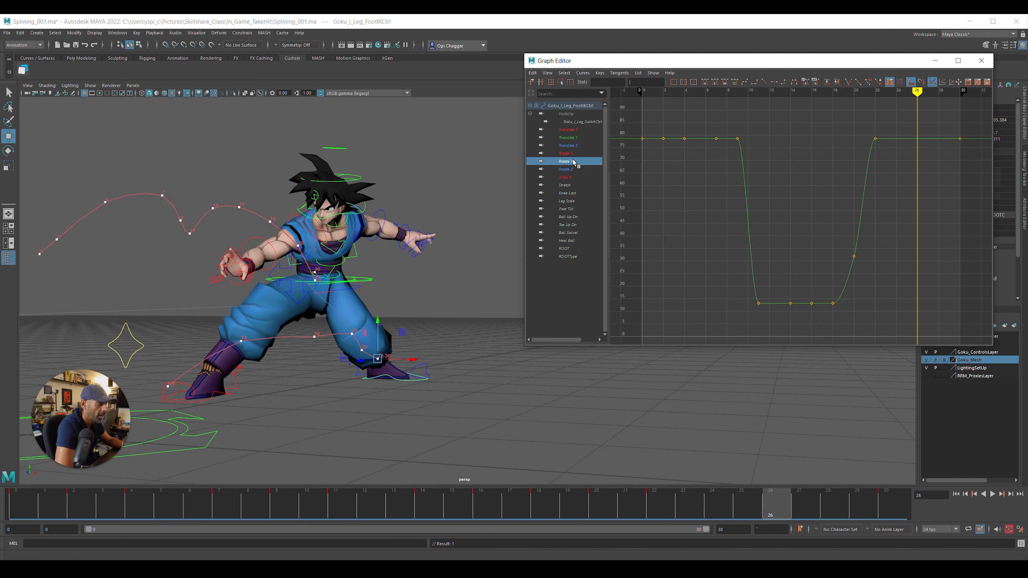
left_click(576, 170)
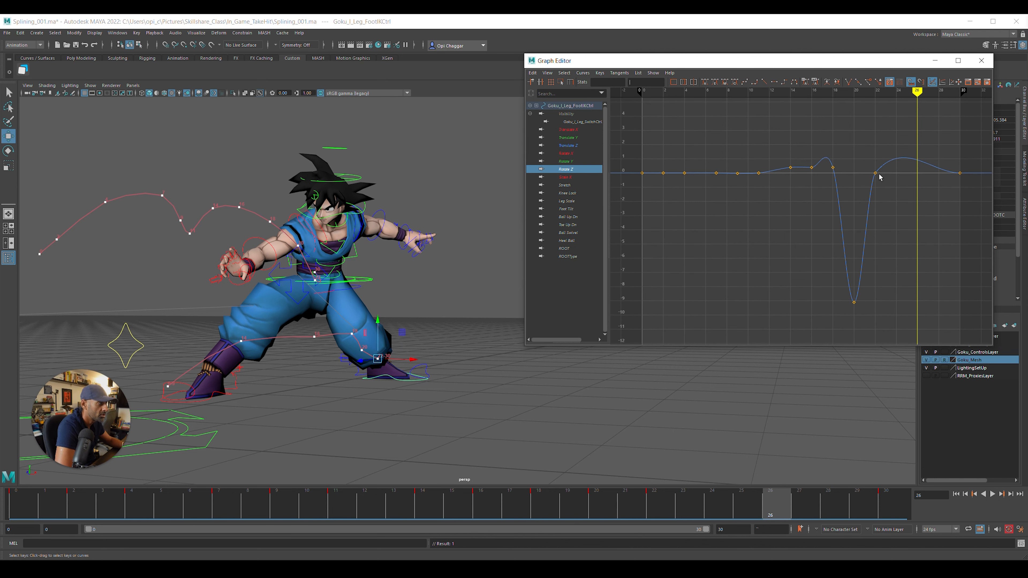
left_click_drag(992, 218, 991, 218)
key("alt+f")
key("alt+v")
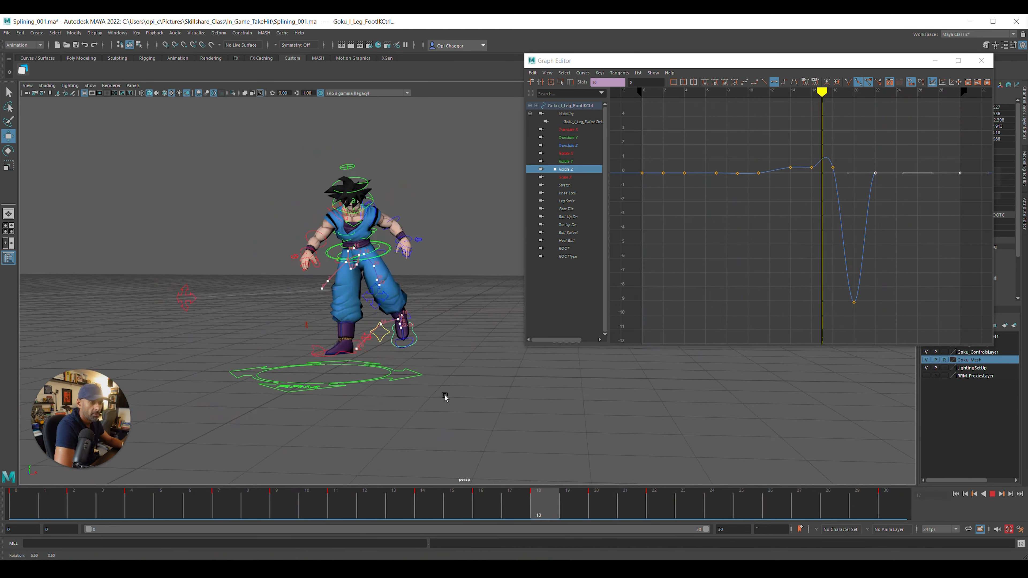
key("alt+v")
At frame 20, move the left foot along Z toward its landing position and fine-tune its height
left_click_drag(395, 398, 421, 373, "alt")
left_click(568, 145)
left_click(602, 504)
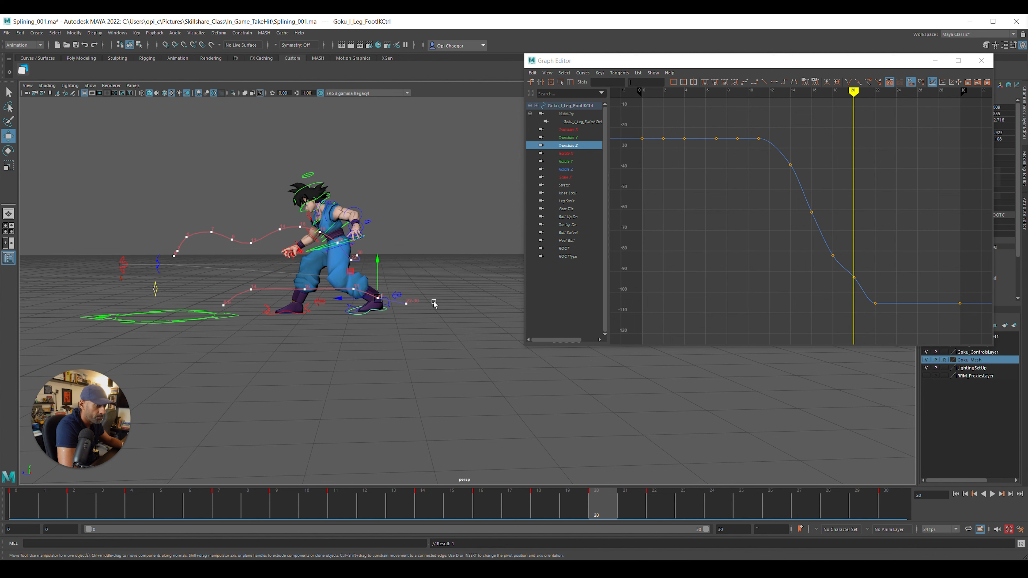
left_click_drag(379, 268, 379, 265)
key("alt+v")
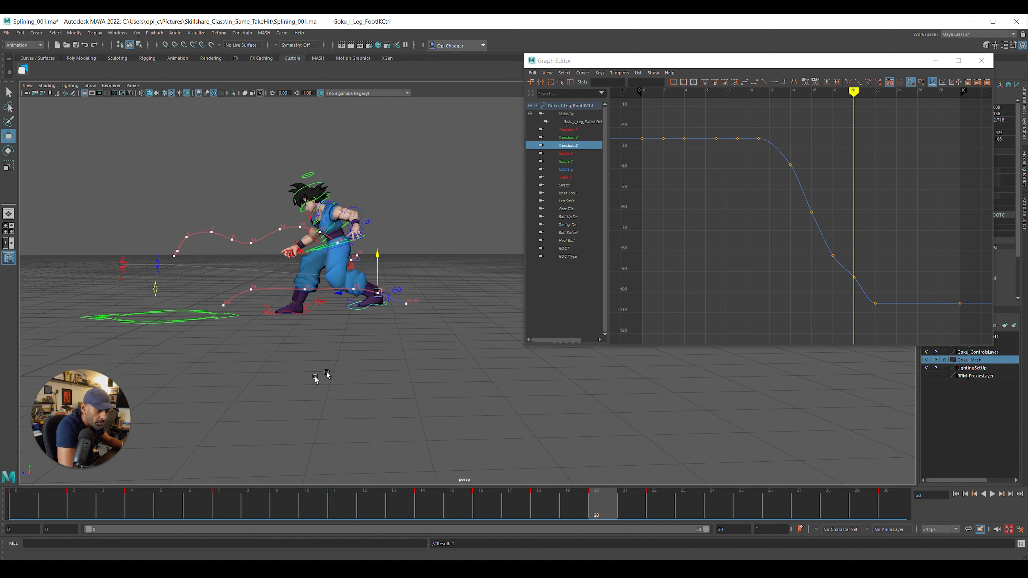
left_click_drag(340, 293, 354, 295)
left_click_drag(391, 258, 391, 260)
Compare the neighbouring foot poses, shift the left foot along Z toward its landing position at frame 18, and play back the animation
key("comma")
key("period")
key("period")
key("comma")
key("comma")
left_click_drag(314, 288, 321, 289)
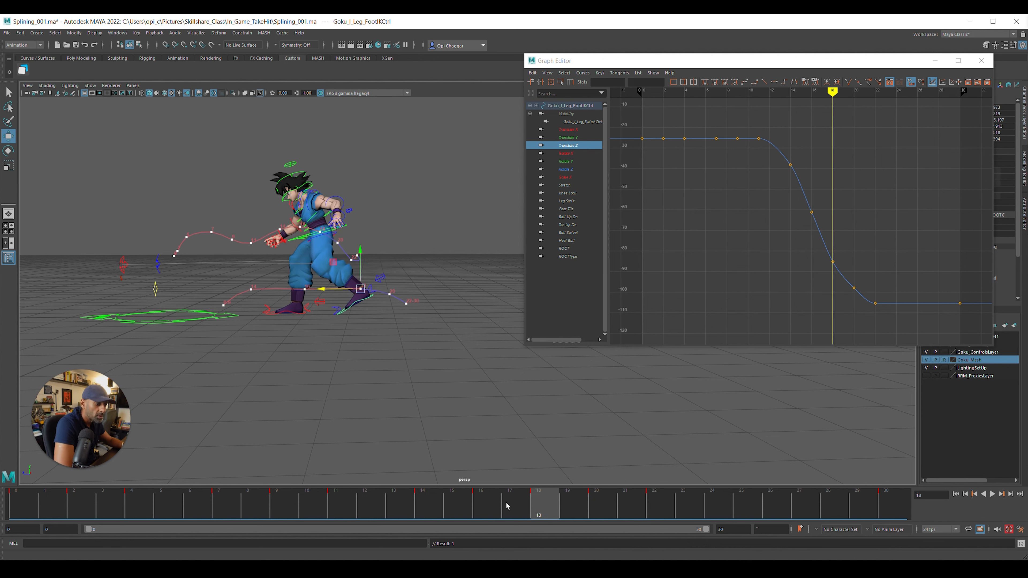
left_click(351, 519)
key("alt+v")
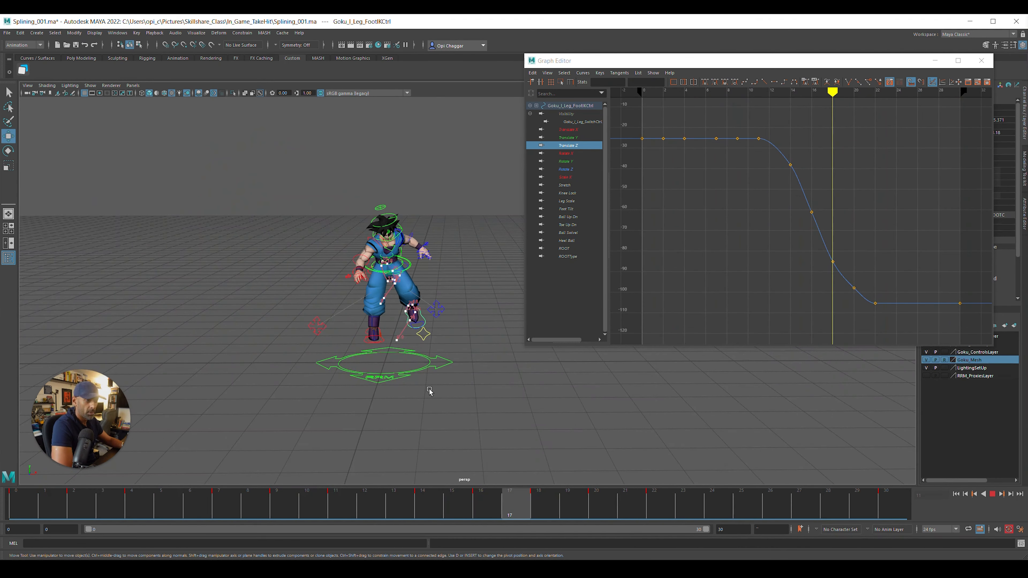
key("alt+v")
Select the root control, isolate its Rotate X curve, and scrub to frame 16
left_click_drag(371, 404, 314, 395, "alt")
right_click_drag(314, 395, 356, 377, "alt")
left_click(391, 278)
left_click_drag(427, 321, 431, 317, "alt")
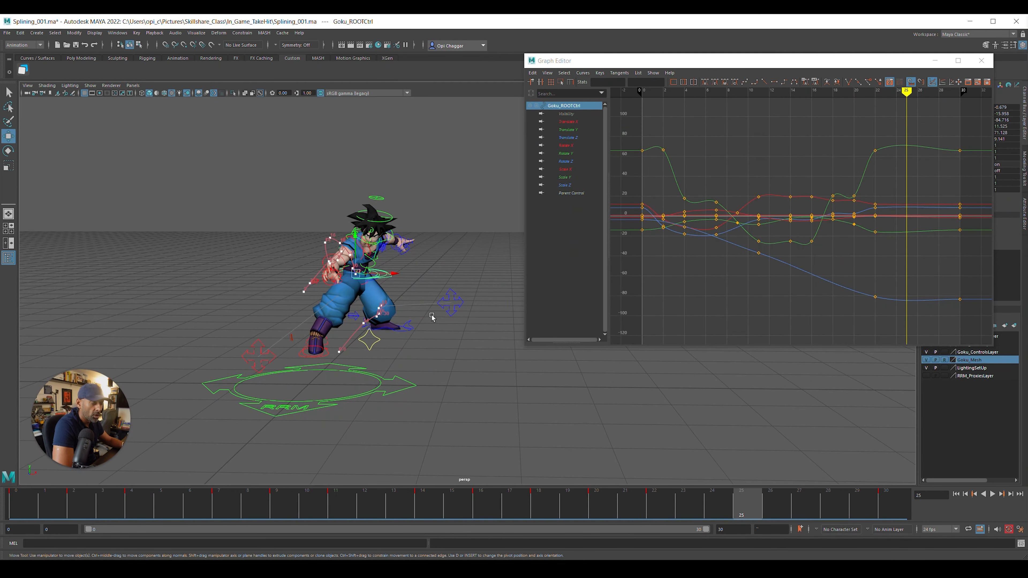
left_click(589, 147)
left_click_drag(342, 504, 489, 497)
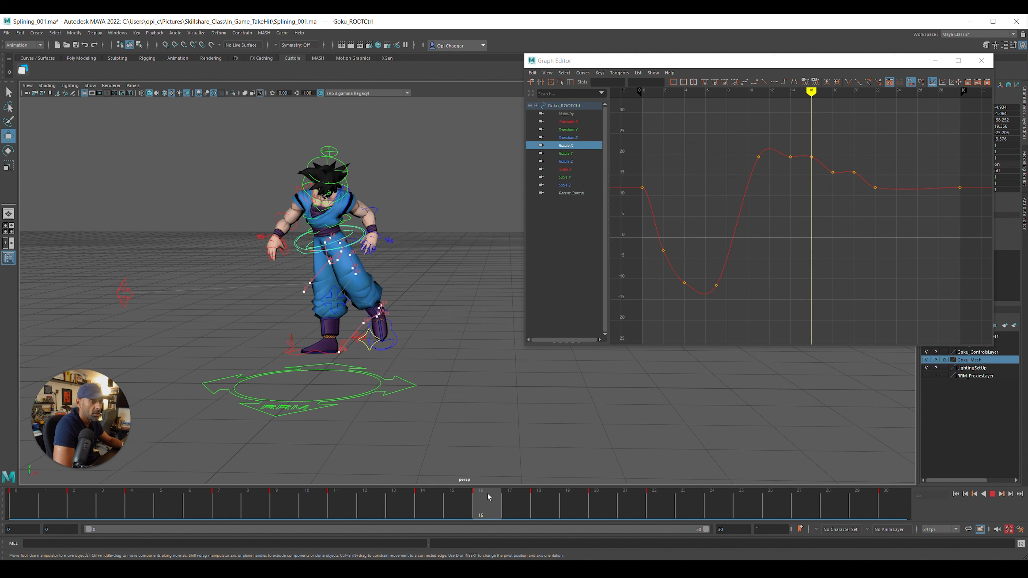
Delete the root's Rotate X keys at frames 14, 16, 18 and 20
key("e")
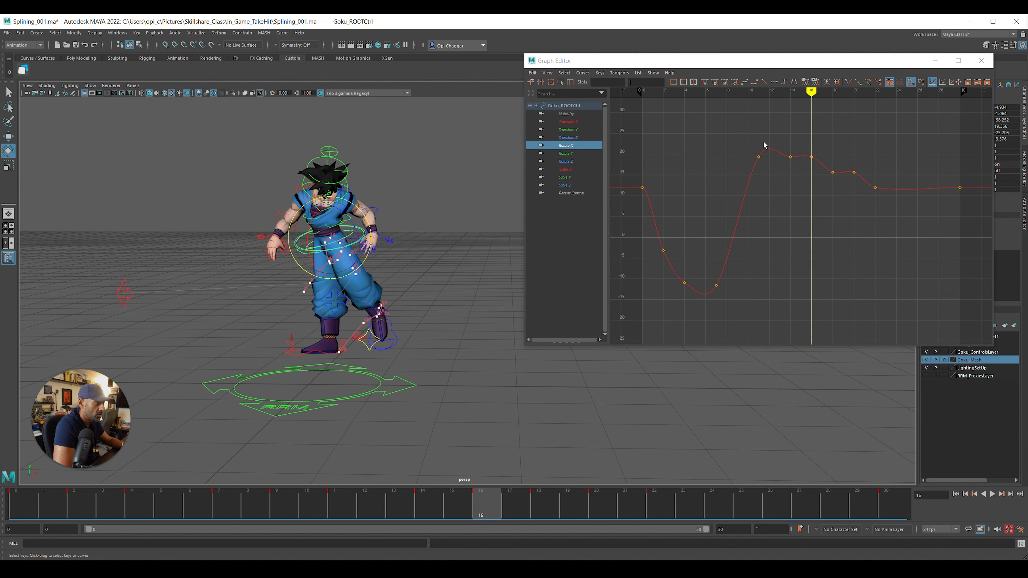
left_click_drag(801, 148, 829, 171)
middle_click_drag(820, 170, 820, 176, "shift")
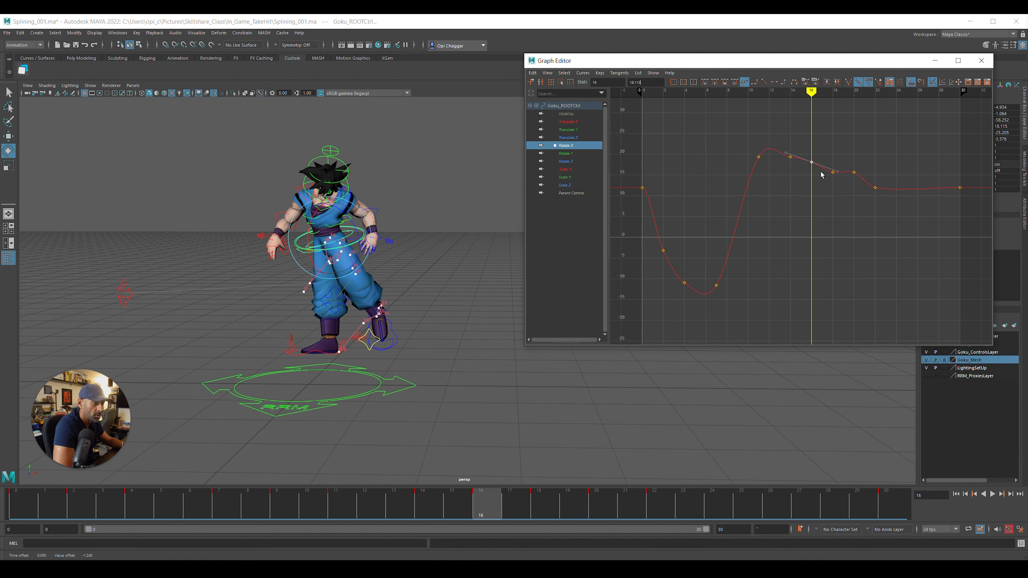
key("Delete")
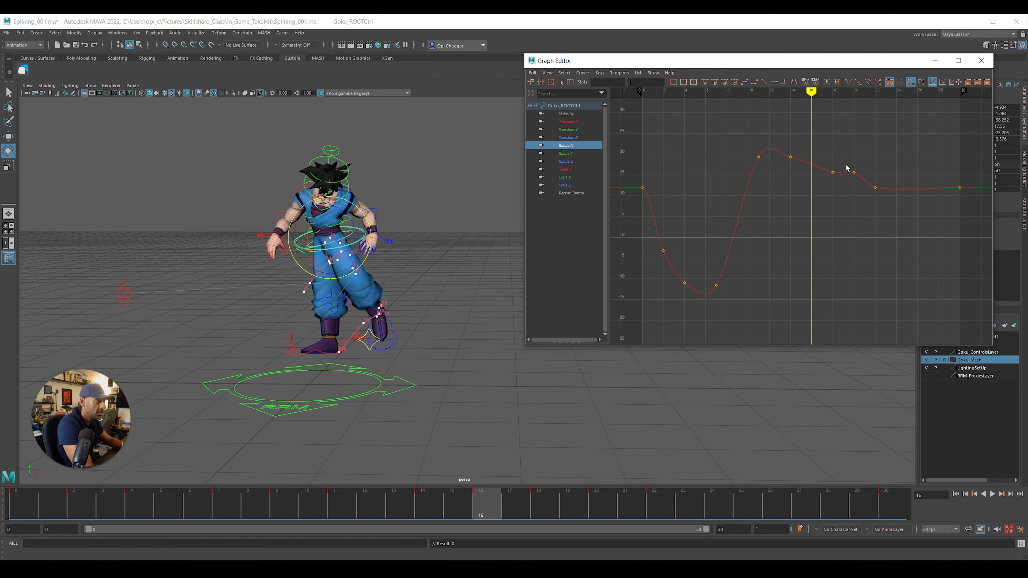
left_click_drag(783, 147, 833, 183)
key("Delete")
key("Delete")
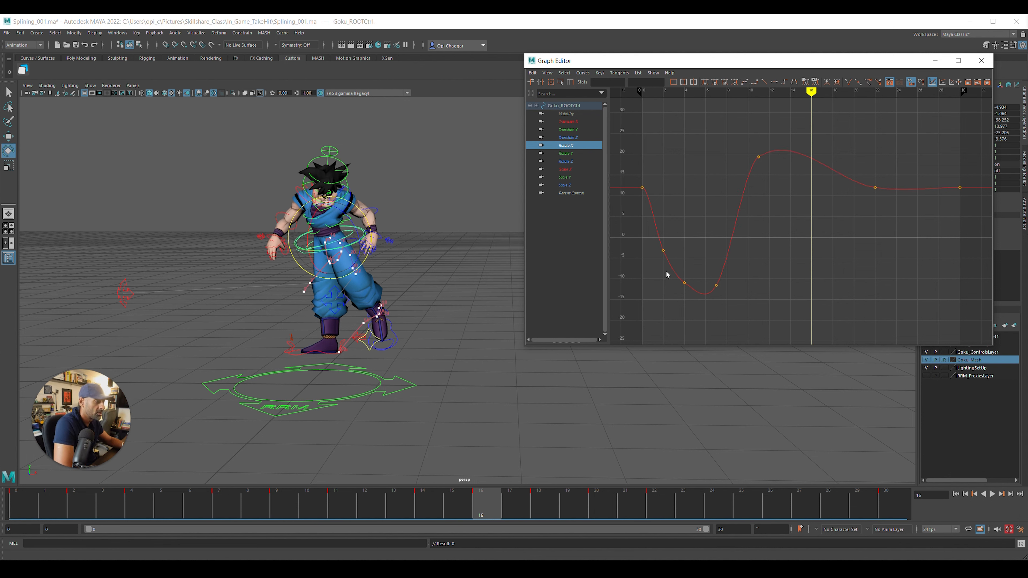
Smooth the dip in the root's Rotate X curve around frames 4 and 7, and review the motion in playback
left_click_drag(674, 275, 695, 300)
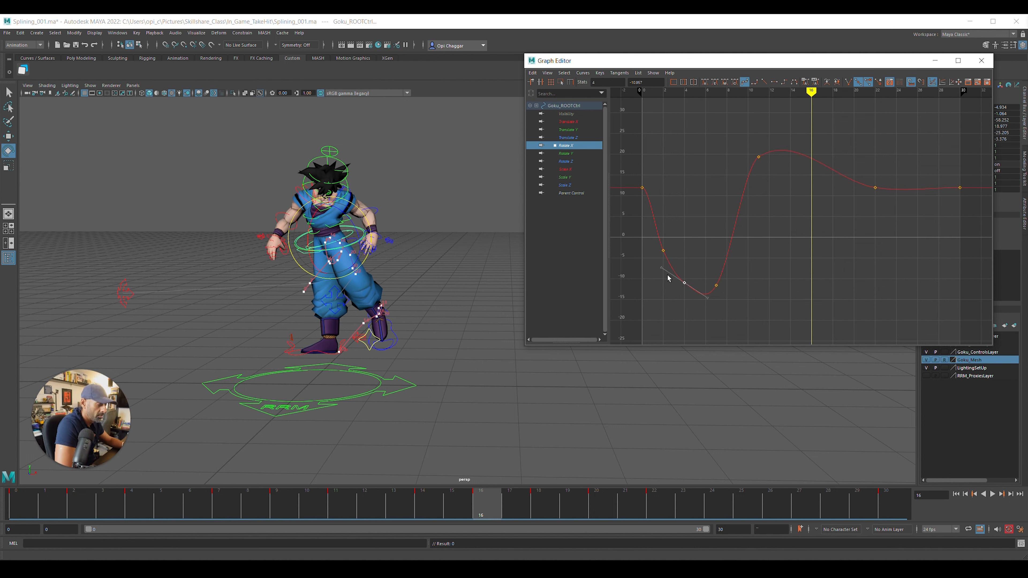
middle_click_drag(666, 291, 666, 279)
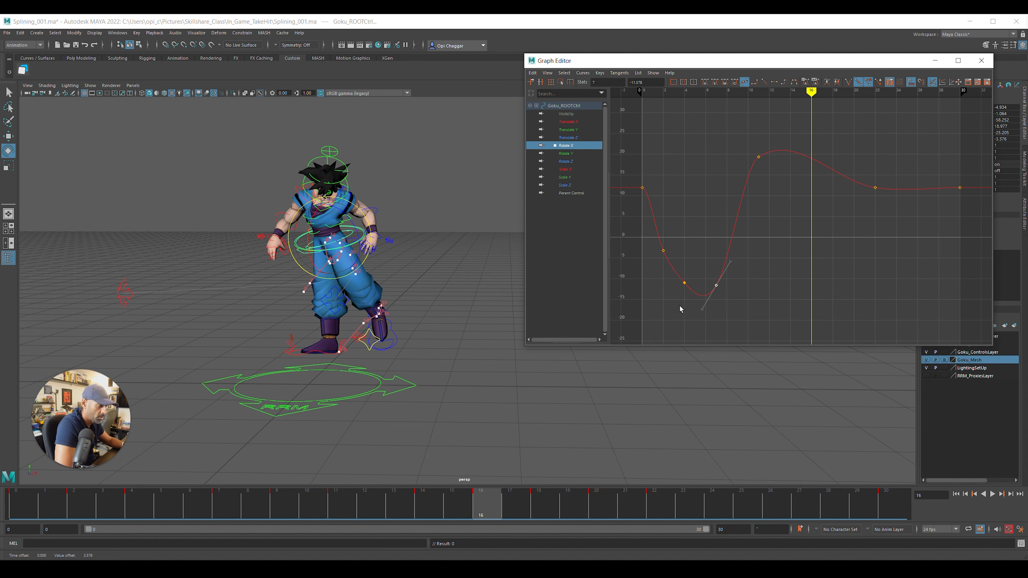
middle_click_drag(724, 316, 717, 315)
left_click_drag(697, 272, 698, 272)
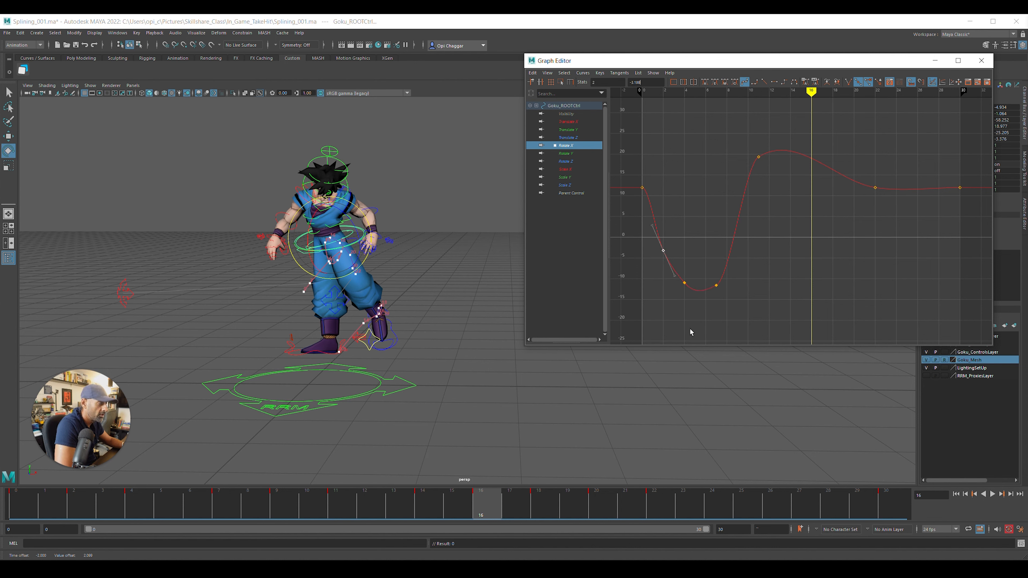
key("alt+v")
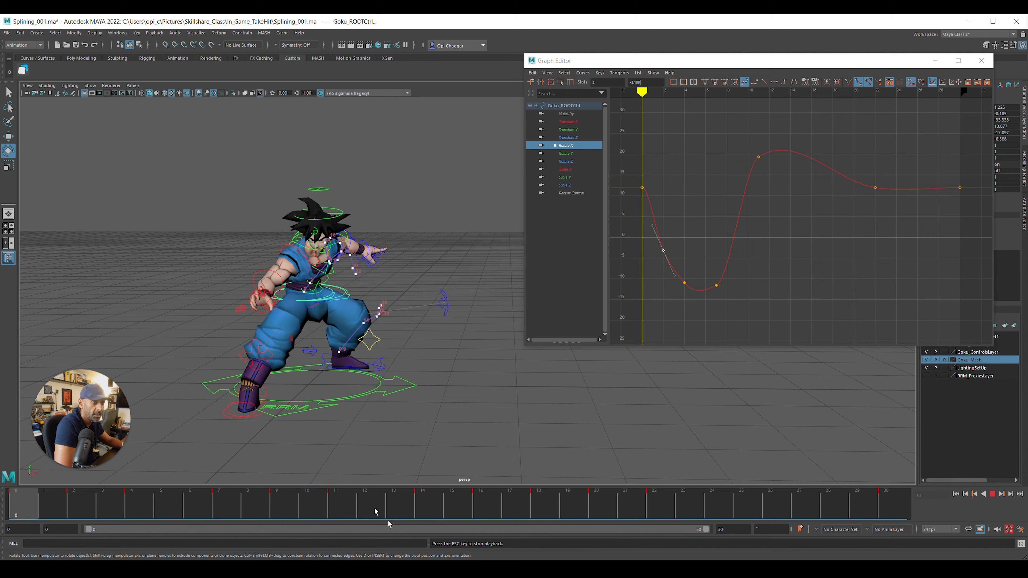
scroll(411, 392, "up", 5)
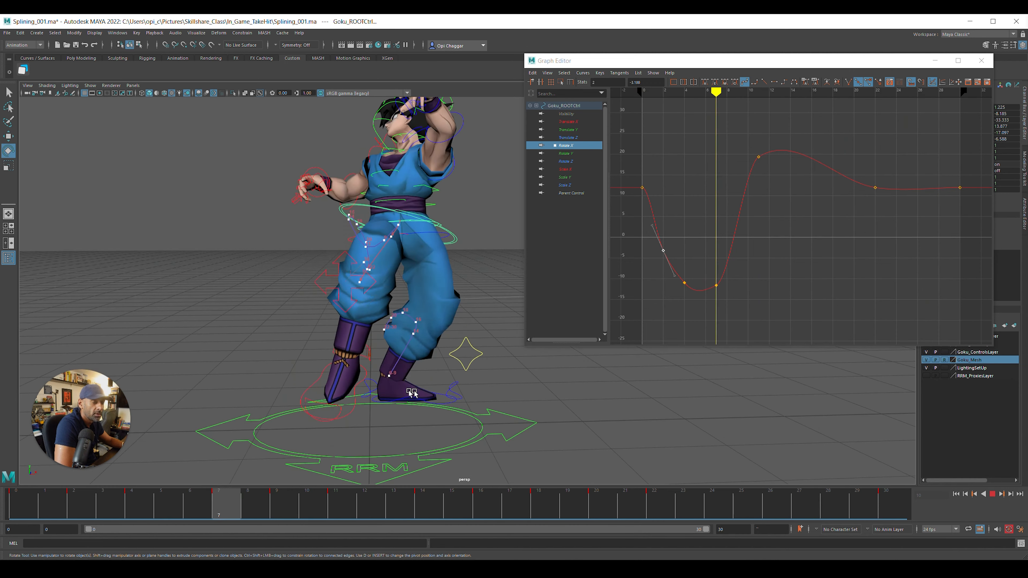
scroll(412, 393, "down", 5)
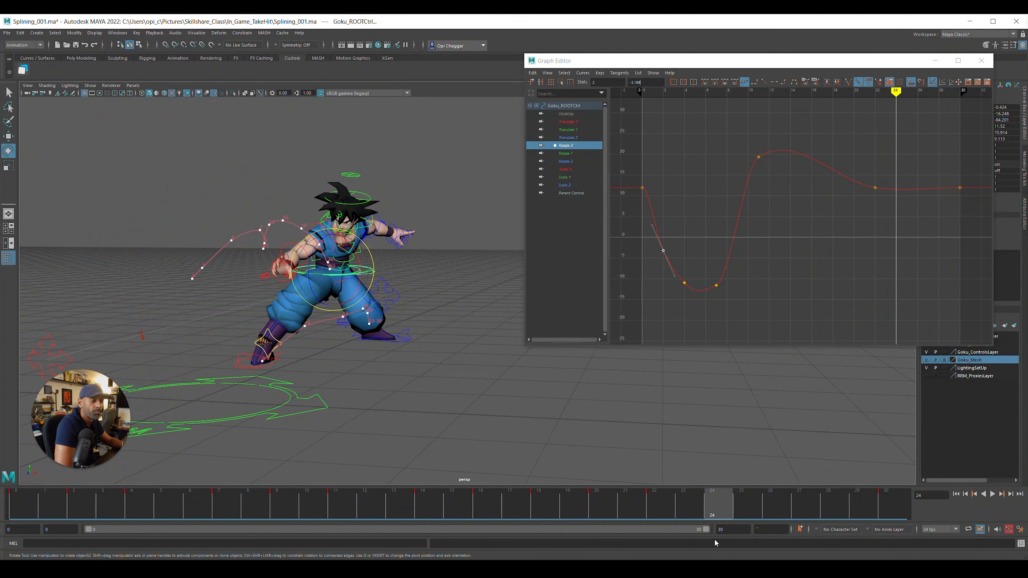
left_click_drag(607, 510, 574, 506)
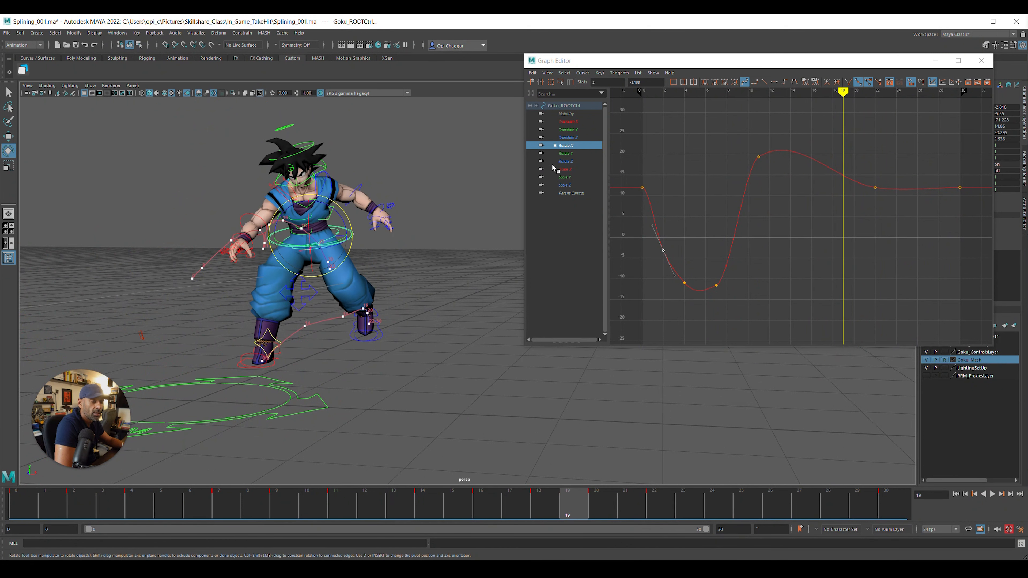
Isolate the root's Rotate Y curve and lower its key at frame 2 to about 57.5
left_click_drag(688, 60, 637, 54)
left_click(518, 149)
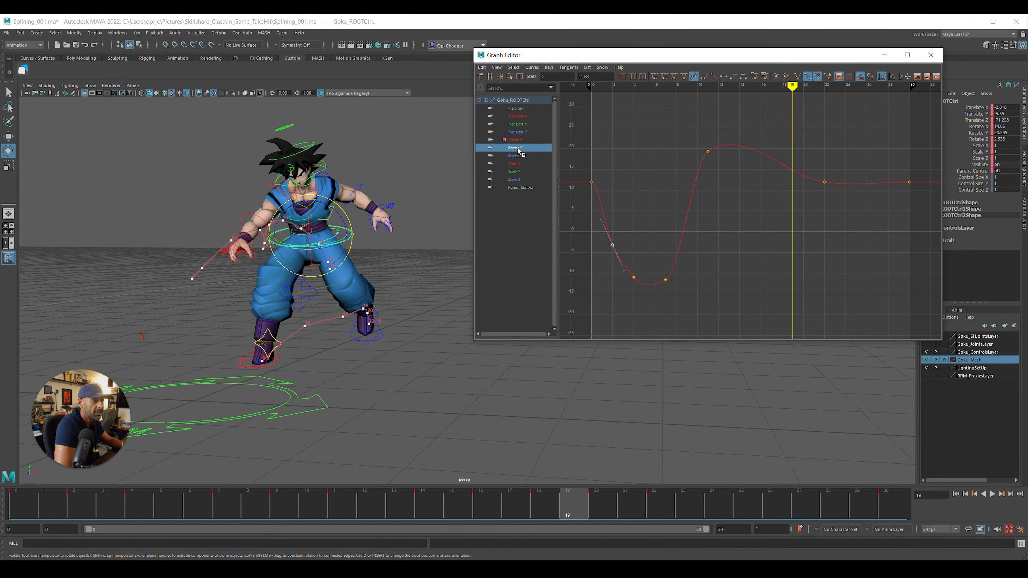
left_click_drag(566, 508, 90, 527)
left_click(612, 150)
middle_click_drag(638, 184, 637, 198, "shift")
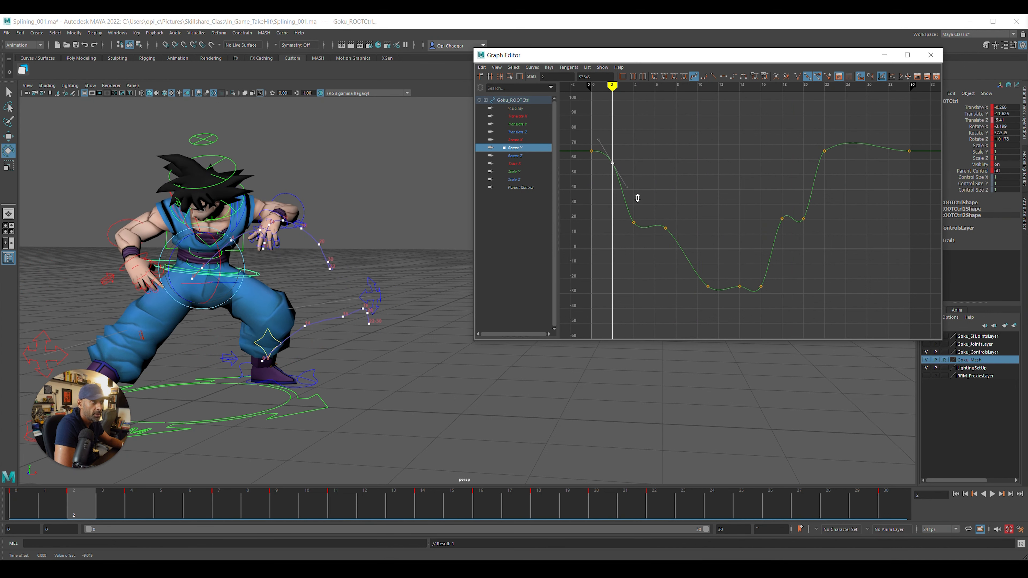
Delete the root's Rotate Y key at frame 7 and raise the key at frame 4 to about 21.8
left_click_drag(169, 506, 223, 507)
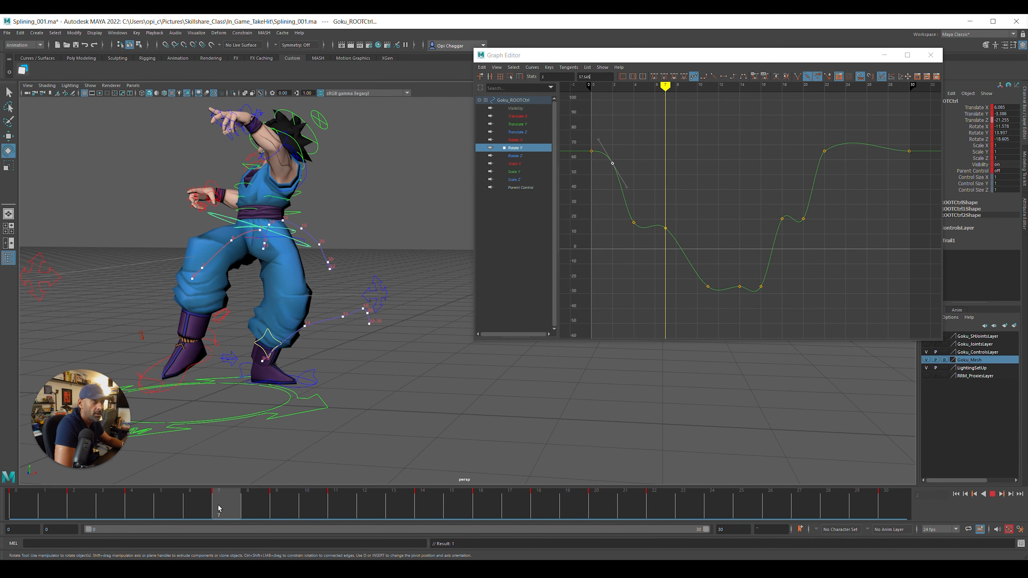
middle_click_drag(692, 248, 694, 266, "shift")
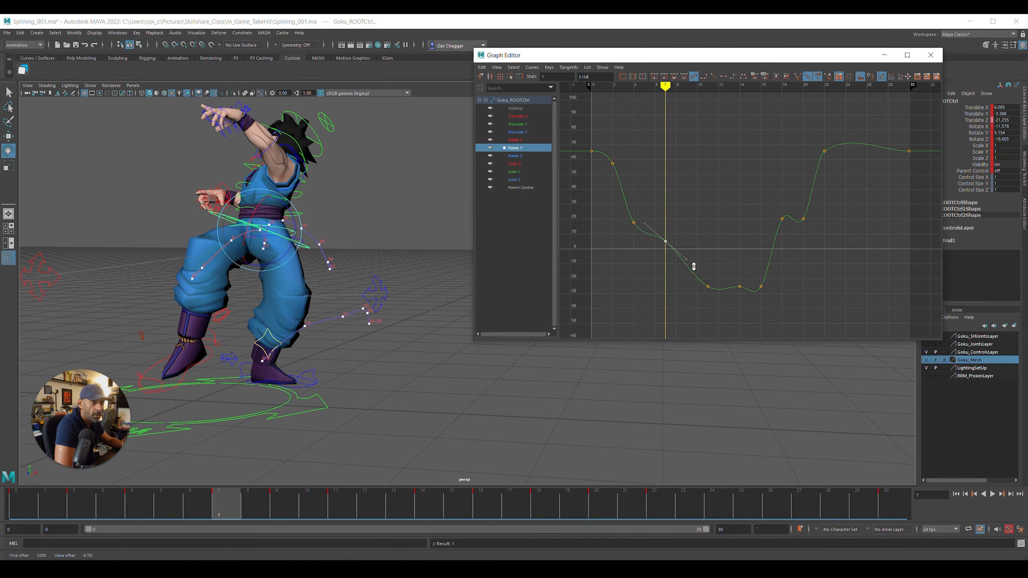
key("Delete")
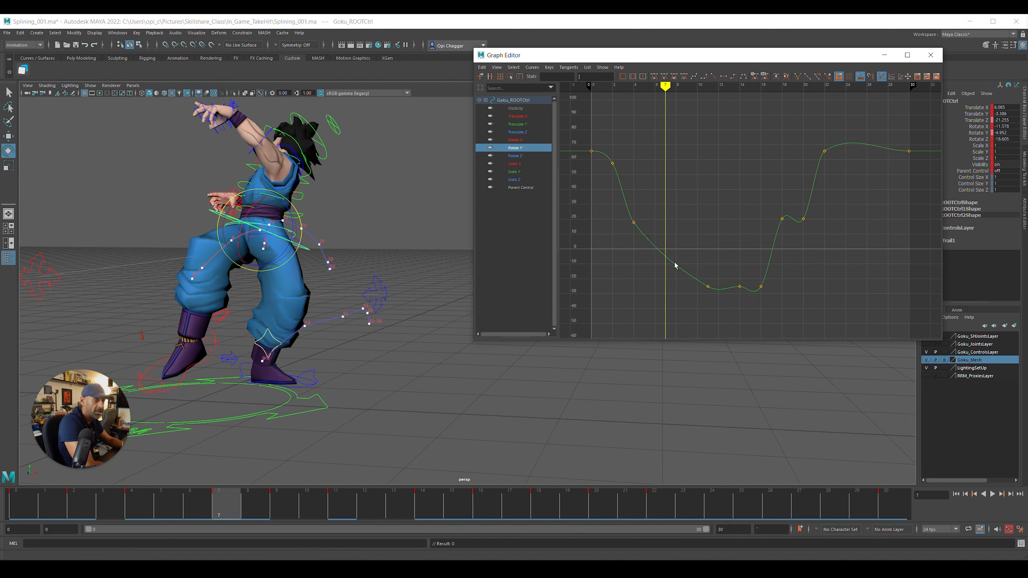
left_click(634, 222)
middle_click_drag(670, 257, 670, 246, "shift")
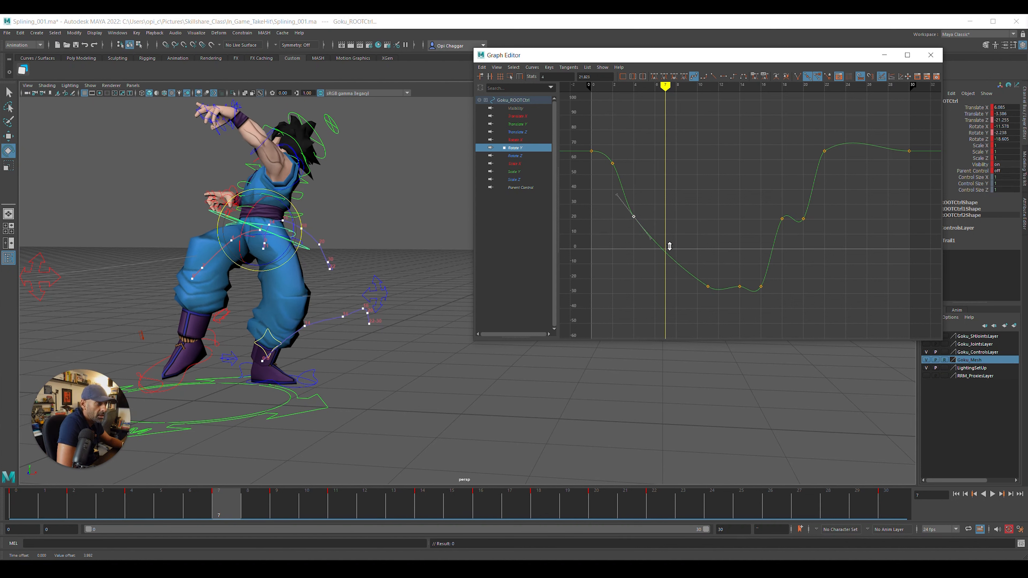
Review the body's turn in playback and delete the root's Rotate Y key at frame 14
key("alt+v")
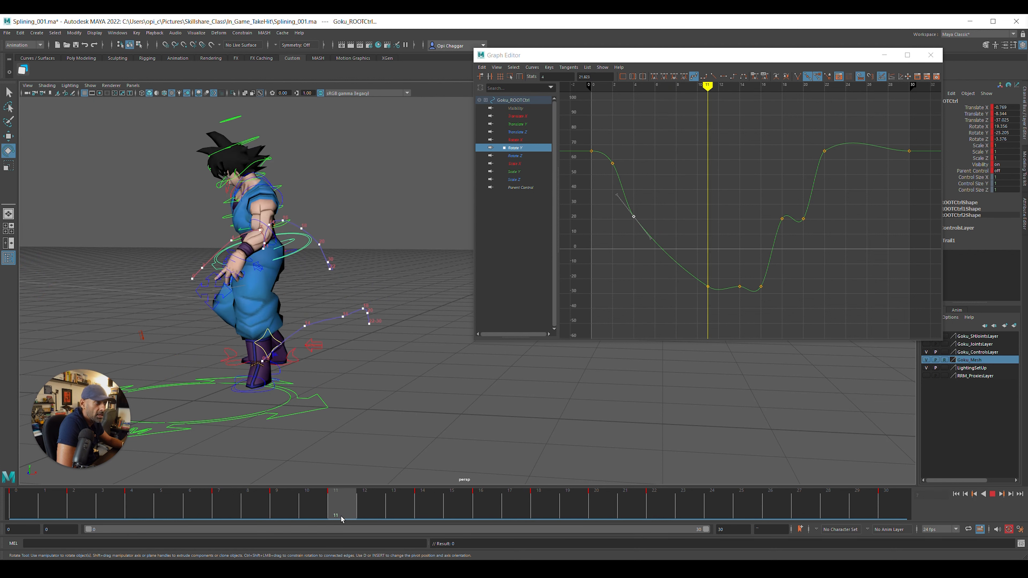
key("alt+v")
left_click_drag(730, 273, 752, 308)
key("Delete")
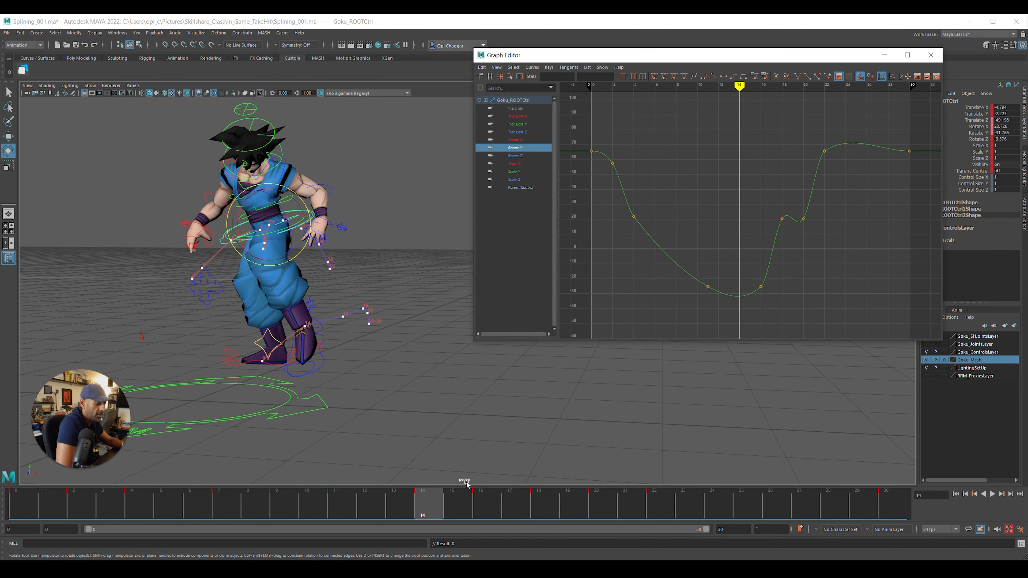
Delete the root's Rotate Y keys at frames 18 and 20 and review the turn in playback
left_click(498, 514)
left_click_drag(498, 513, 545, 506)
left_click_drag(774, 205, 794, 232)
middle_click_drag(794, 232, 817, 245)
key("Delete")
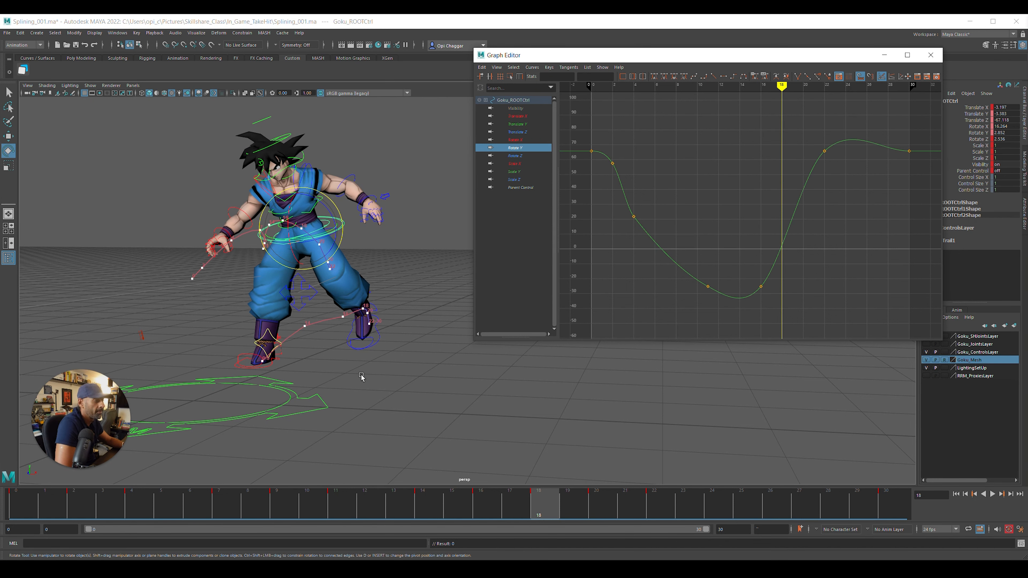
key("alt+v")
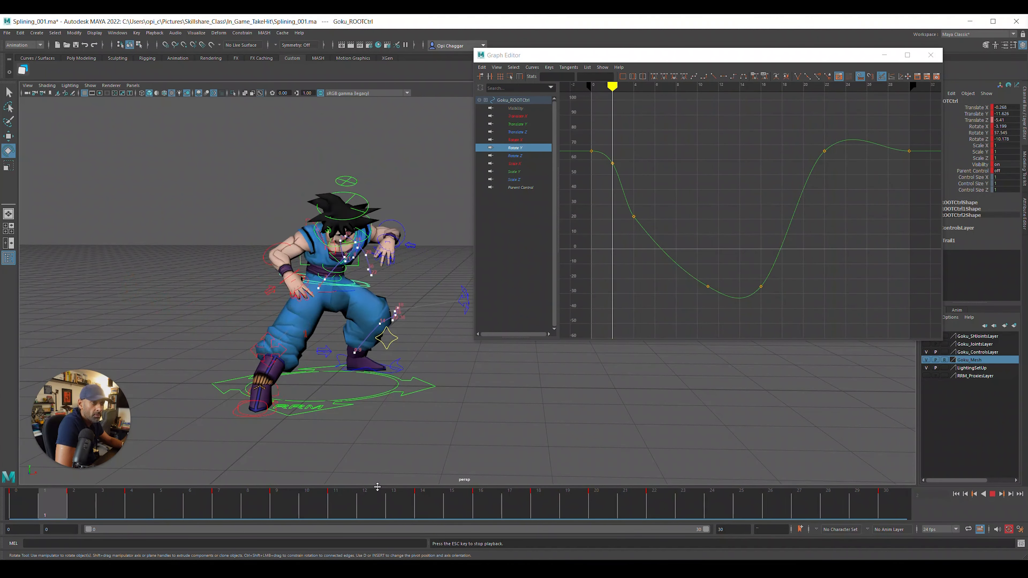
key("Escape")
On the root's Rotate Z curve, lower the key at frame 11 to about -8.5 and delete the keys at frames 14 and 16
left_click(516, 156)
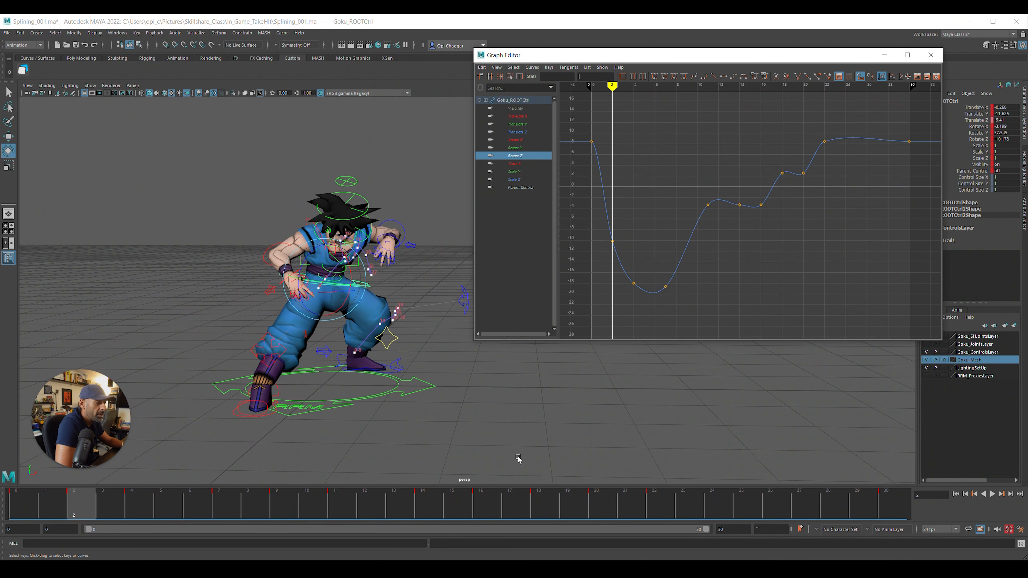
mouse_move(428, 504)
left_mouse_down()
mouse_move(480, 499)
mouse_move(534, 516)
mouse_move(466, 516)
mouse_move(534, 517)
mouse_move(455, 506)
left_mouse_up()
left_click(496, 506)
left_click_drag(748, 187, 771, 235)
middle_click_drag(771, 231, 725, 255, "shift")
left_click_drag(730, 187, 794, 246)
key("Delete")
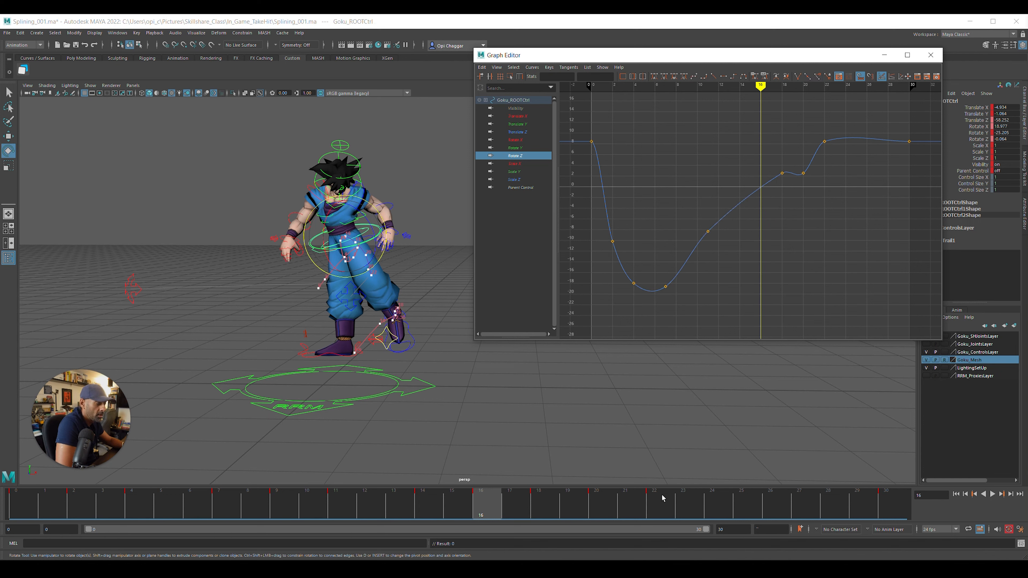
Review the motion in playback and delete the root's Rotate Z key at frame 20
key("alt+v")
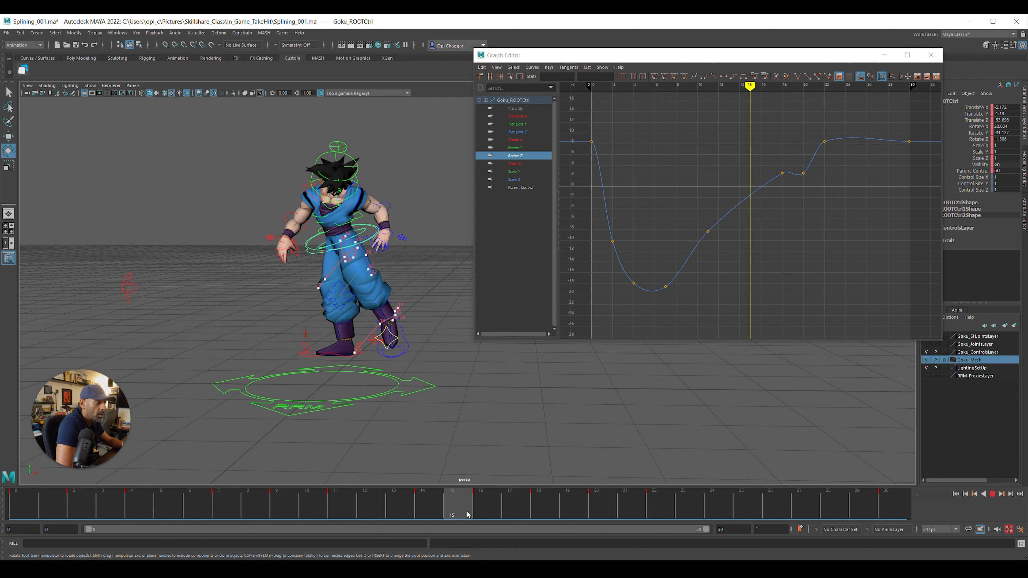
key("alt+v")
left_click(605, 514)
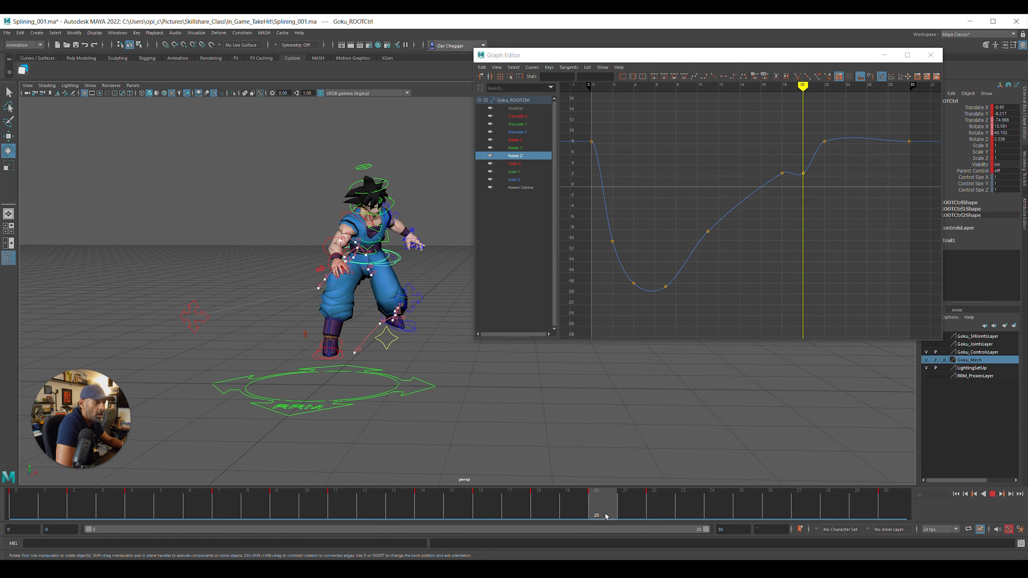
left_click_drag(794, 159, 822, 186)
key("Delete")
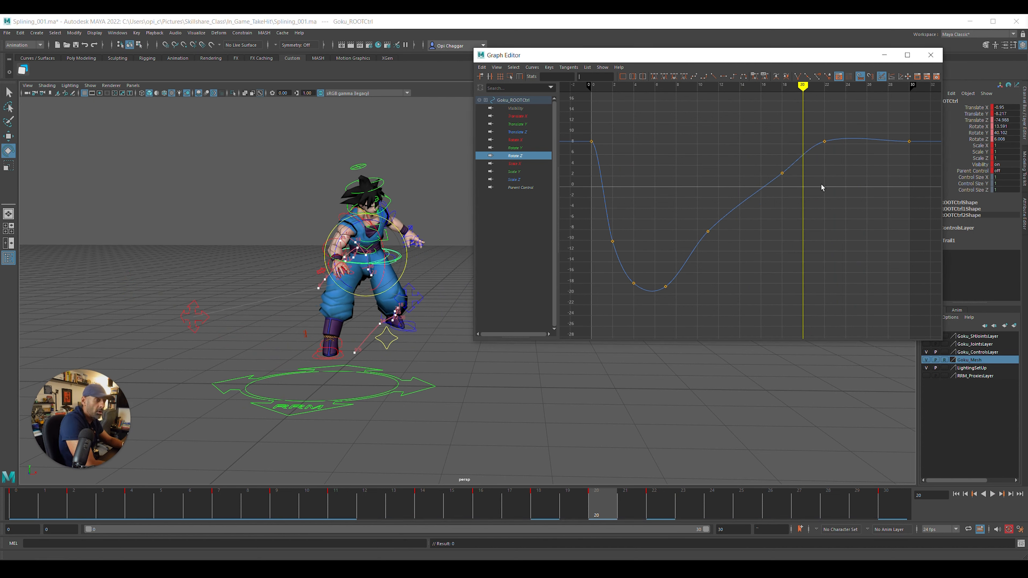
Adjust the root's Rotate Z keys to about 5 at frame 18 and about -8.8 at frame 11, and play back the motion
left_click_drag(766, 159, 801, 198)
middle_click_drag(801, 198, 801, 181)
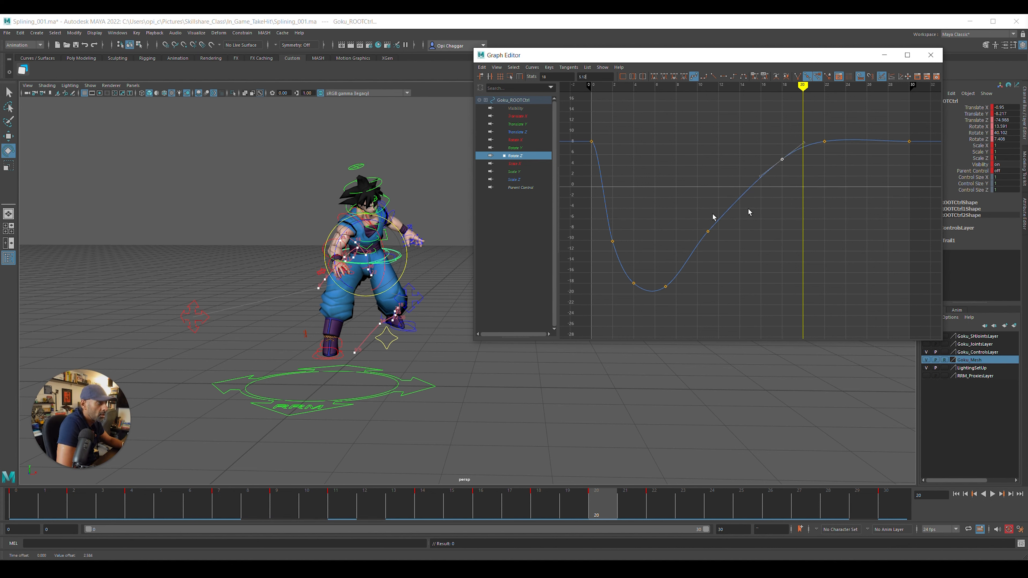
key("alt+v")
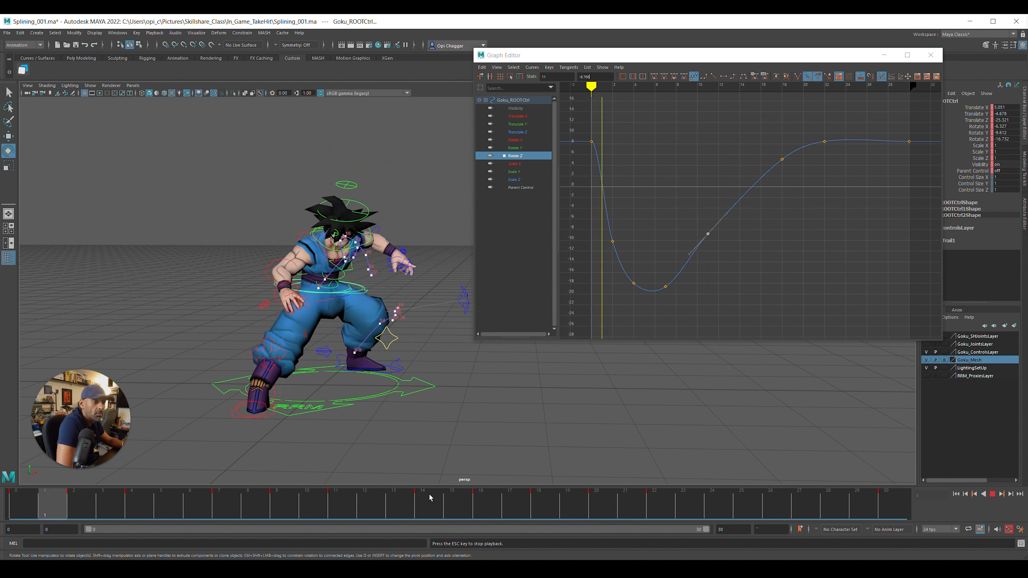
key("alt+v")
left_click(498, 487)
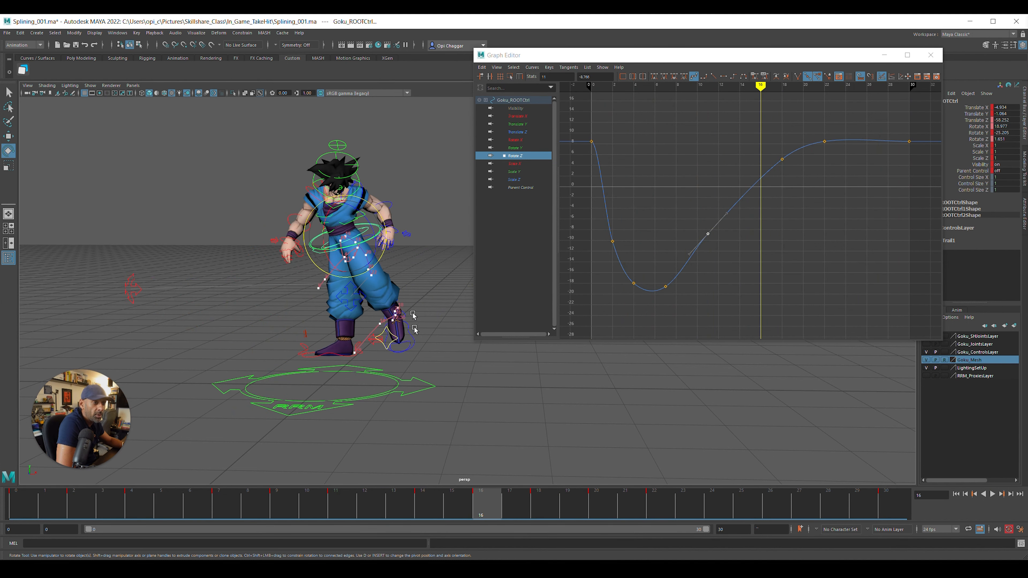
Isolate the Rotate X curve of the secondary root control and delete its keys at frames 11, 14 and 16
left_click(350, 222)
left_click(367, 231)
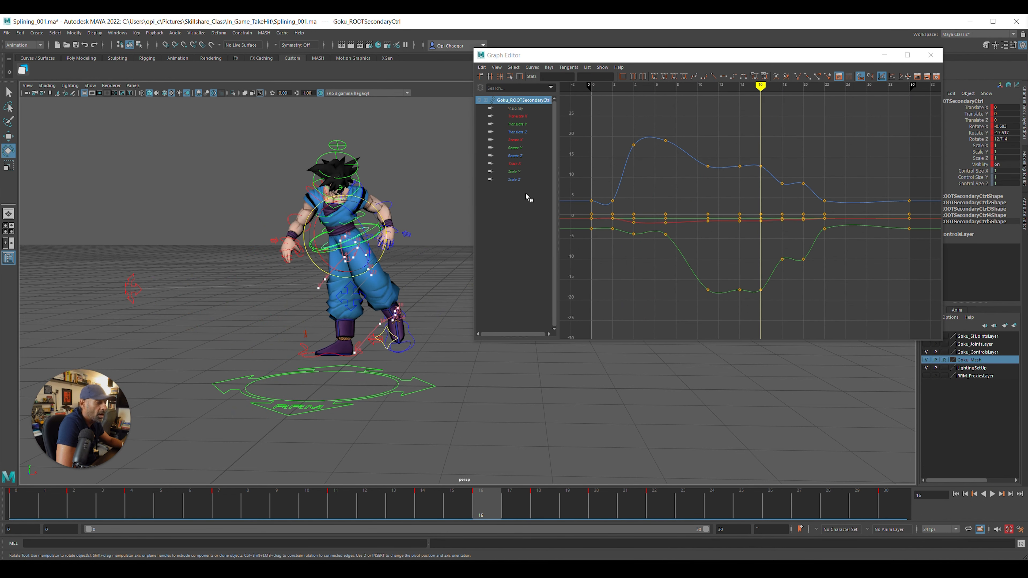
left_click(514, 140)
left_click_drag(207, 507, 328, 521)
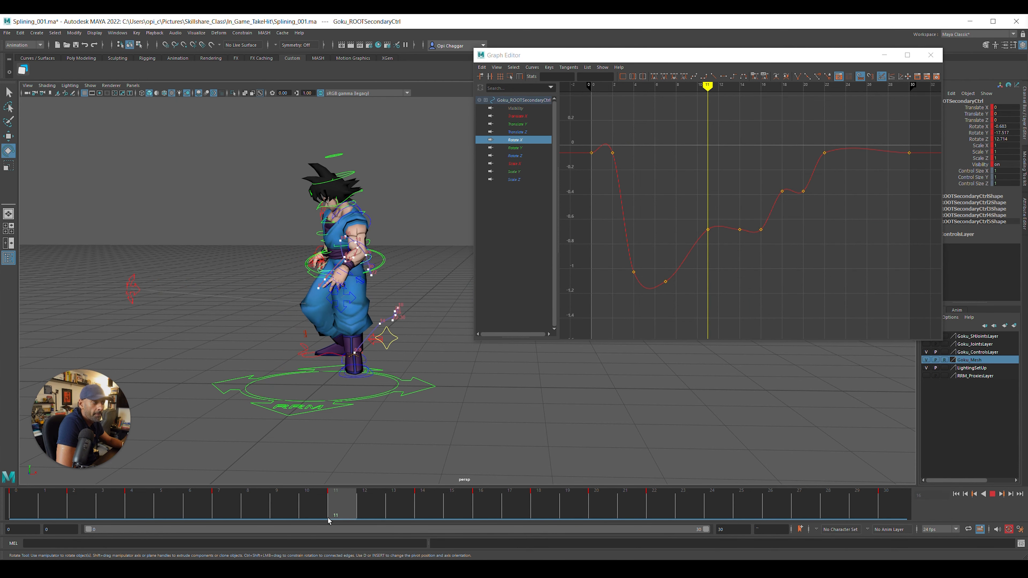
left_click_drag(697, 216, 763, 249)
key("Delete")
key("Delete")
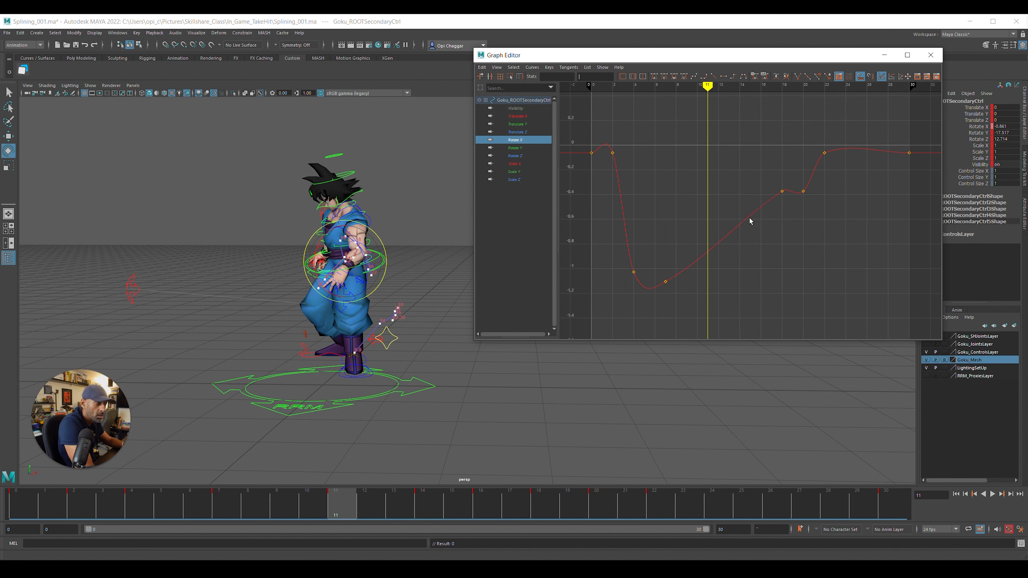
Delete the secondary root's Rotate X keys at frames 20, 18 and 7
left_click_drag(826, 217, 826, 218)
key("Delete")
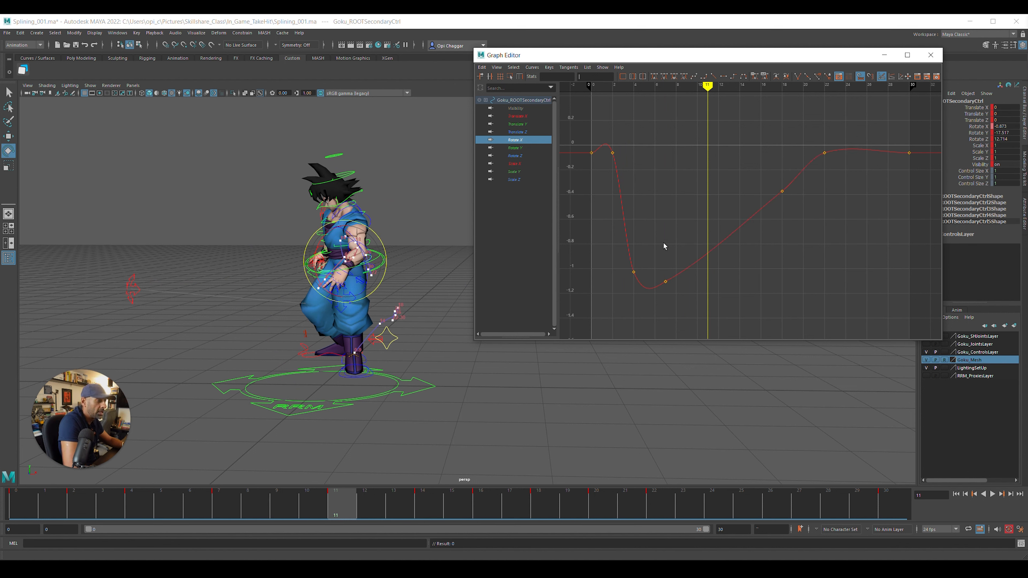
left_click_drag(755, 177, 785, 217)
key("Delete")
left_click_drag(658, 254, 690, 307)
key("Delete")
Break the tangents of the secondary root's Rotate X key at frame 4 and reshape both handles into a rounded dip
left_click_drag(631, 253, 658, 290)
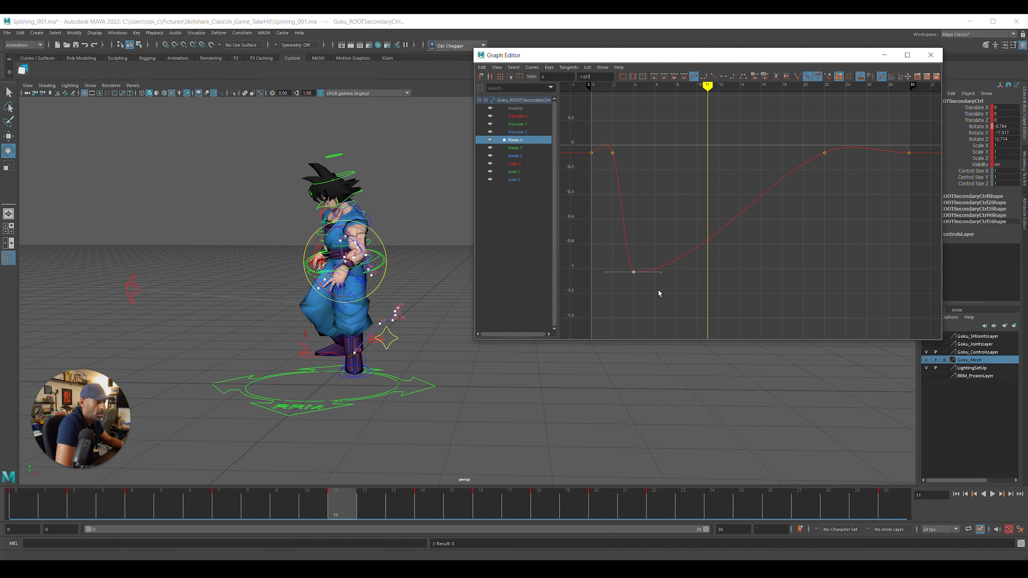
left_click_drag(618, 208, 659, 299)
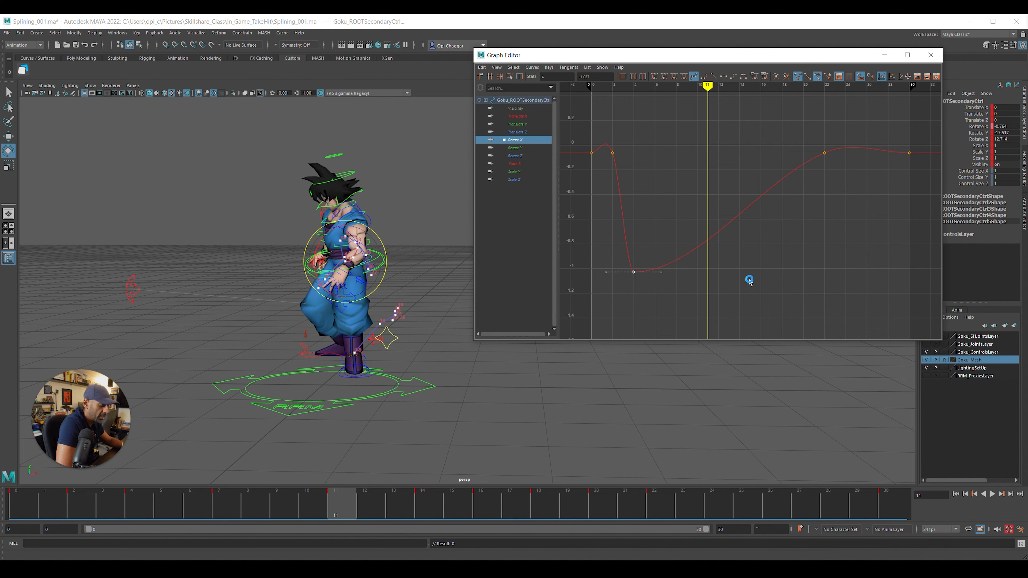
left_click_drag(681, 256, 704, 299)
scroll(703, 302, "down", 3)
middle_click_drag(703, 303, 690, 343)
scroll(589, 292, "up", 3)
scroll(641, 275, "down", 5)
left_click_drag(649, 223, 671, 244)
middle_click_drag(675, 262, 660, 243)
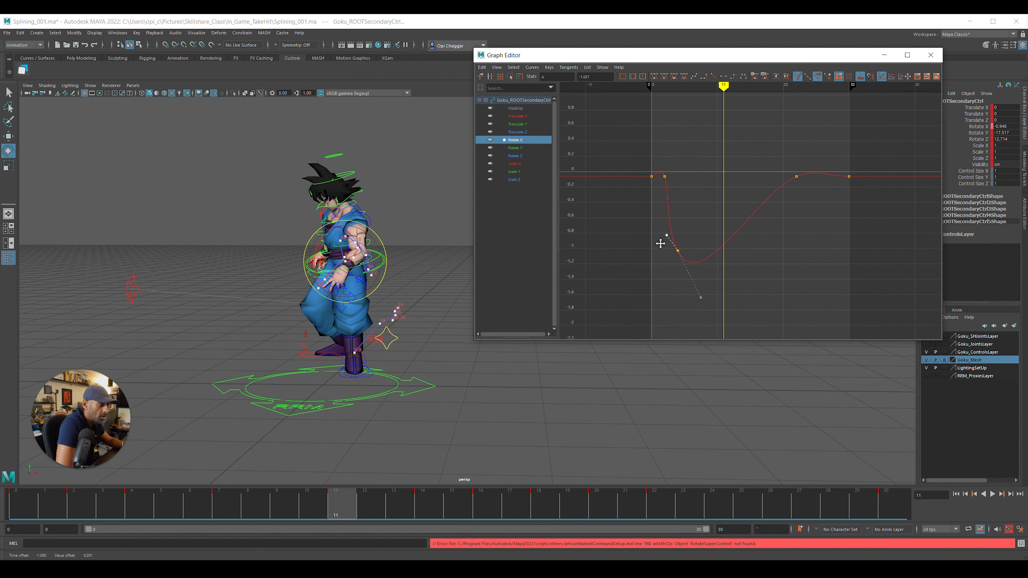
left_click_drag(669, 268, 711, 298)
middle_click_drag(711, 284, 712, 282)
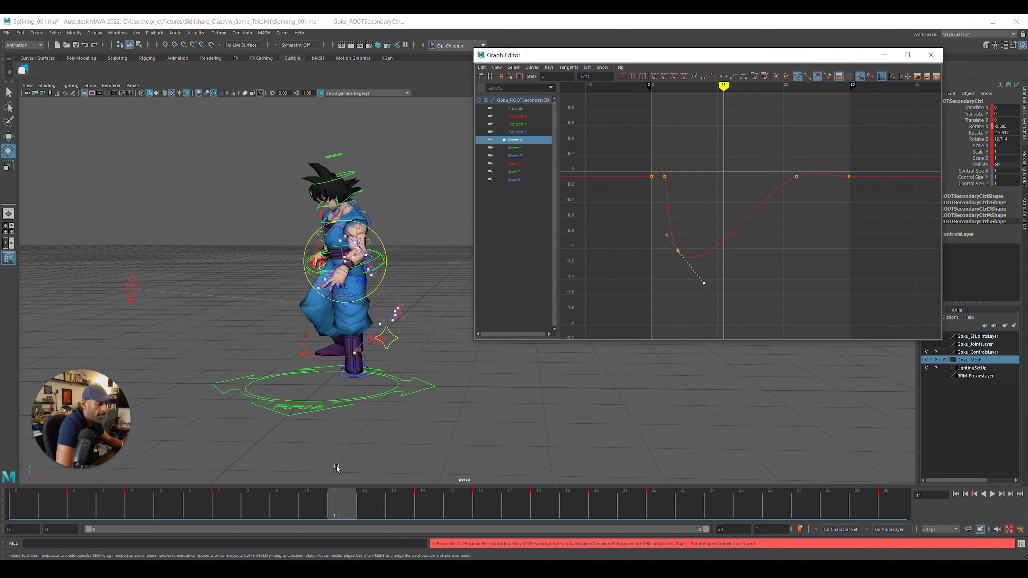
Lower the secondary root's Rotate X key at frame 2 to about -0.3 and review the motion in playback
left_click_drag(658, 164, 687, 203)
middle_click_drag(688, 205, 690, 223)
left_click(51, 501)
key("alt+v")
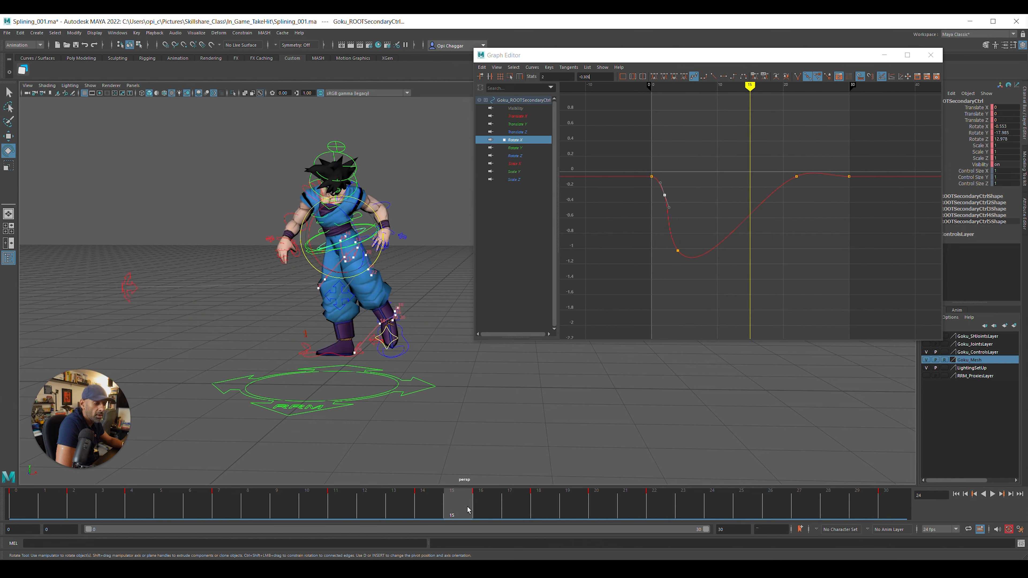
key("Escape")
On the secondary root's Rotate Y curve, raise the key at frame 20 to about -5.9 and lower the key at frame 7 to about -9.8
left_click(529, 149)
left_click_drag(792, 203, 830, 228)
middle_click_drag(831, 220, 831, 193, "shift")
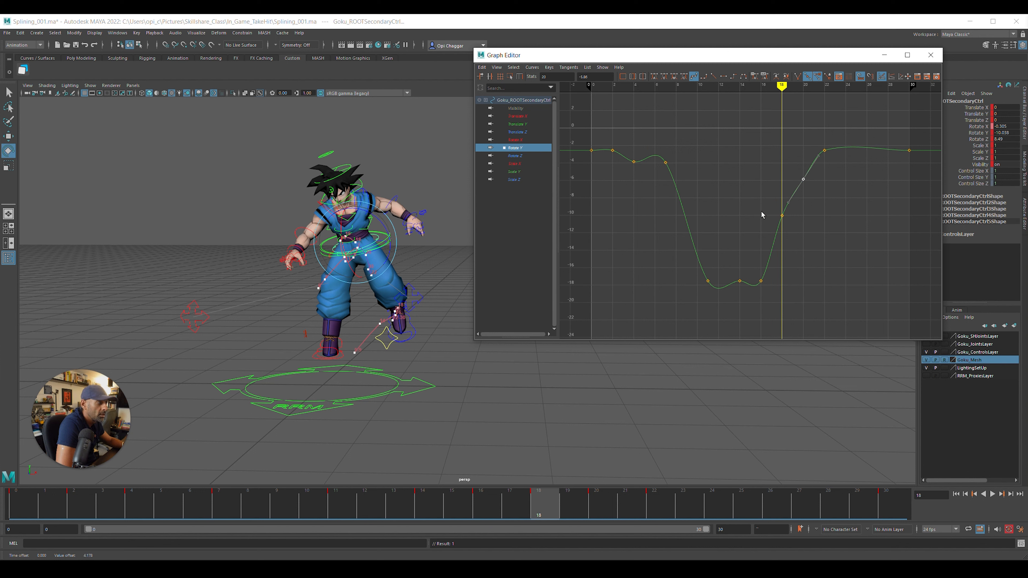
left_click_drag(646, 142, 669, 167)
middle_click_drag(670, 172, 658, 223, "shift")
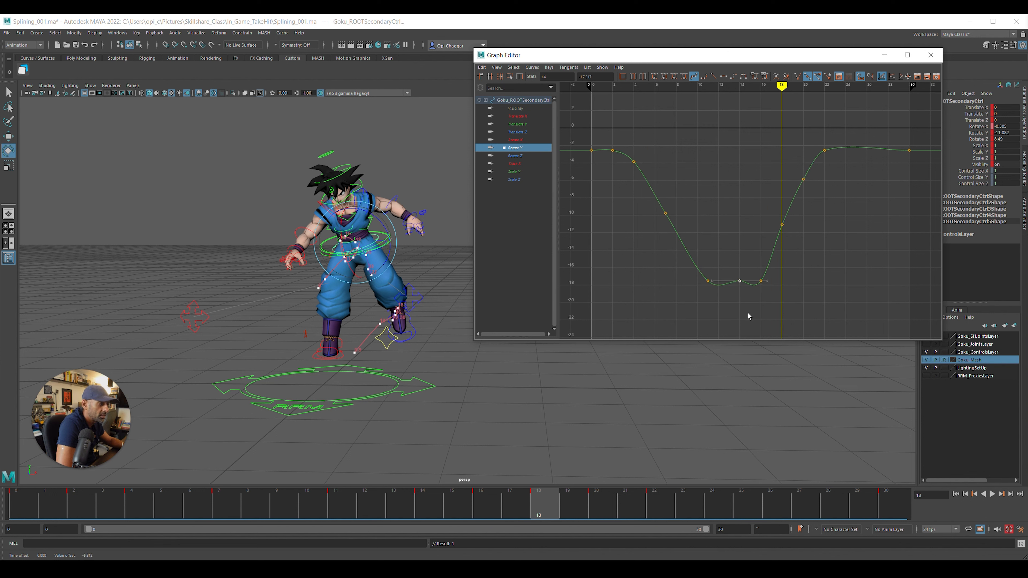
Delete the secondary root's Rotate Y key at frame 14 and lower the key at frame 18 to about -11.3
key("Delete")
left_click_drag(766, 211, 799, 246)
middle_click_drag(801, 246, 801, 249, "shift")
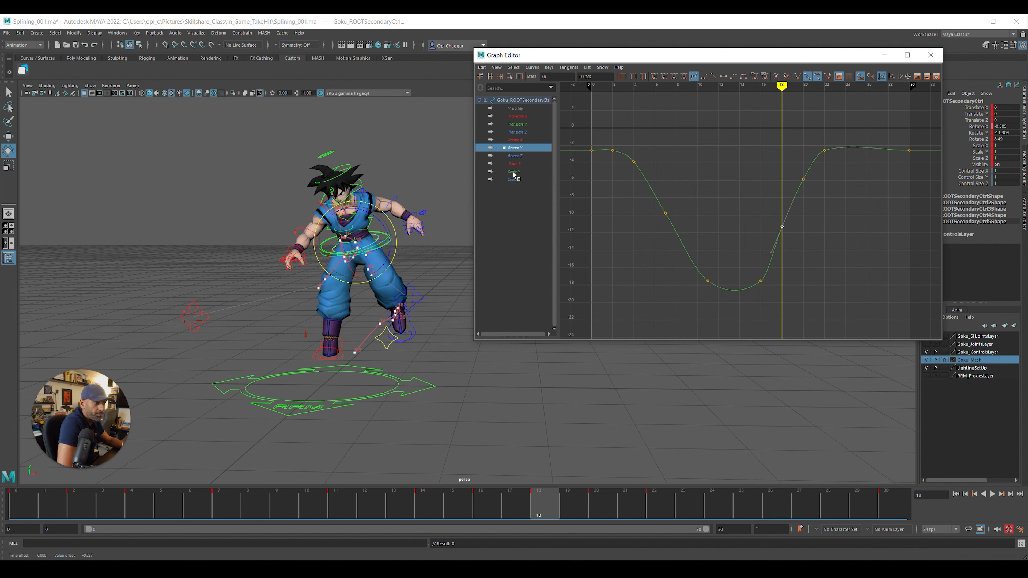
Isolate the secondary root's Rotate Z curve and delete its keys at frames 20, 14 and 16
left_click(515, 156)
left_click_drag(794, 231, 815, 258)
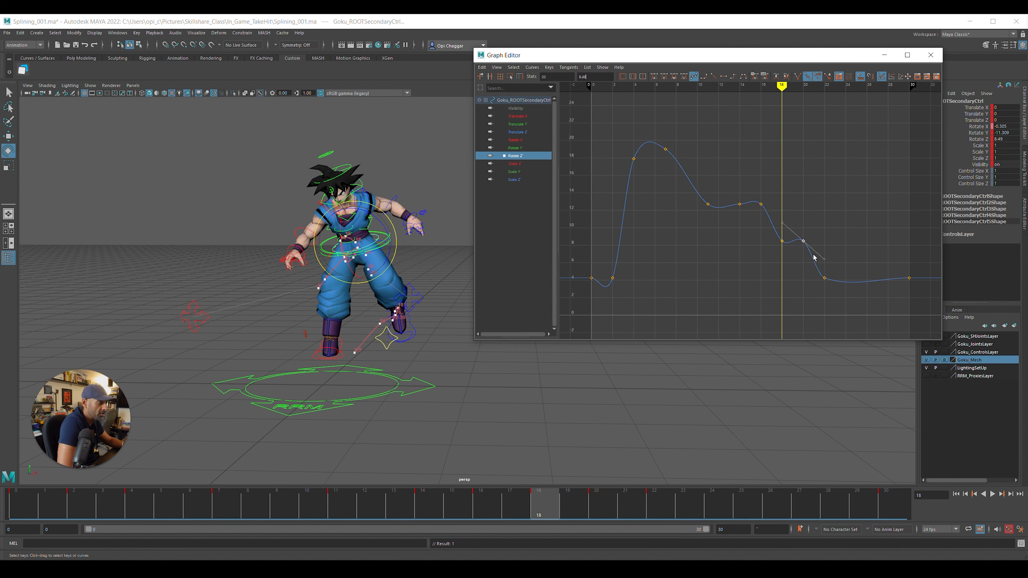
key("Delete")
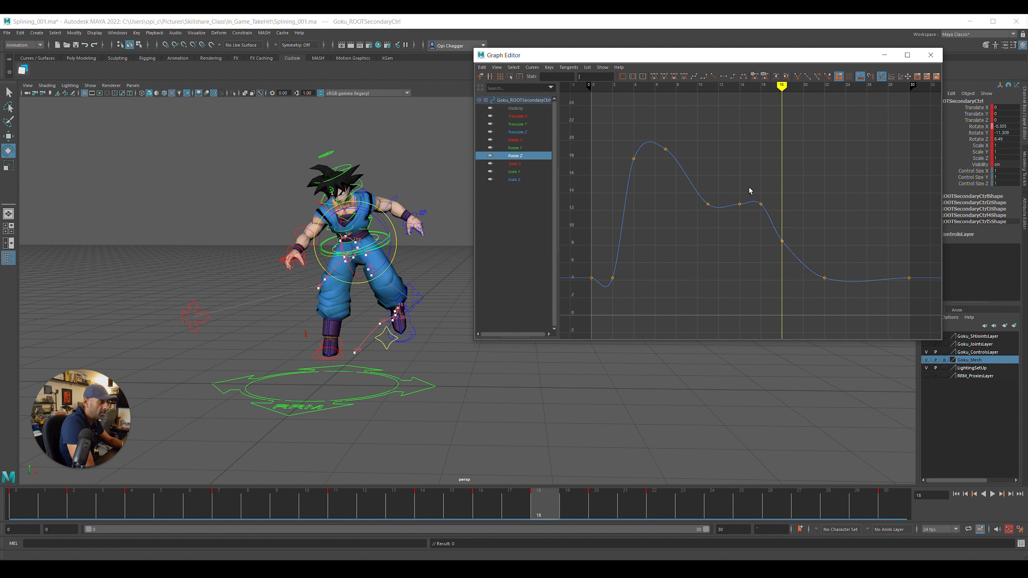
left_click_drag(757, 197, 791, 232)
key("Delete")
Raise the secondary root's Rotate Z key at frame 11 to about 14.3 and lower the key at frame 18 to about 6.3
left_click_drag(697, 194, 730, 222)
middle_click_drag(730, 222, 728, 214)
left_click_drag(763, 212, 792, 252)
middle_click_drag(792, 253, 806, 278)
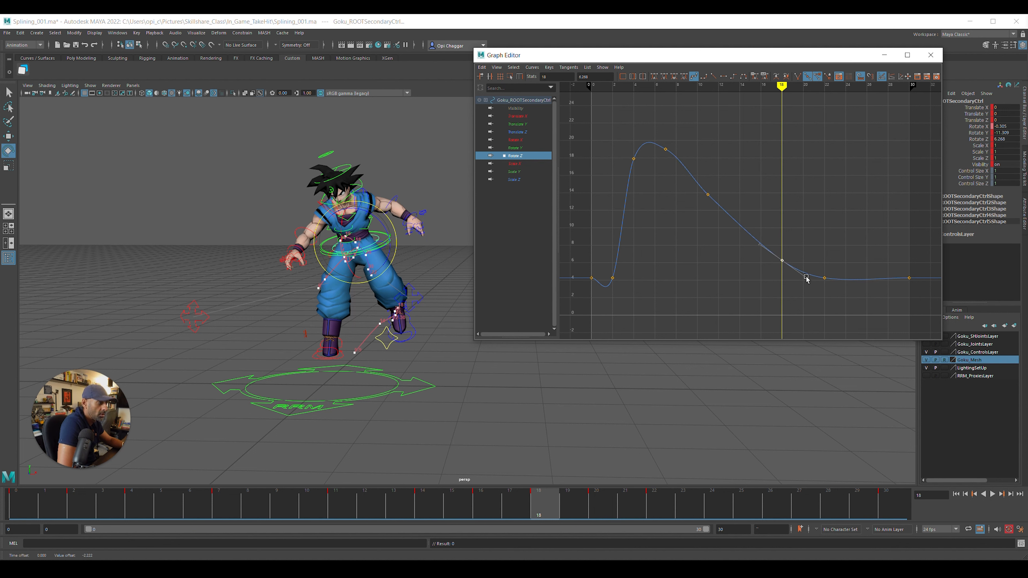
left_click_drag(697, 191, 733, 214)
middle_click_drag(733, 213, 744, 213)
Adjust the Rotate Z tangent at frame 4 to soften the peak, raise the key at frame 2 to about 8, and play back the motion
left_click_drag(650, 144, 650, 144)
middle_click_drag(650, 143, 656, 149)
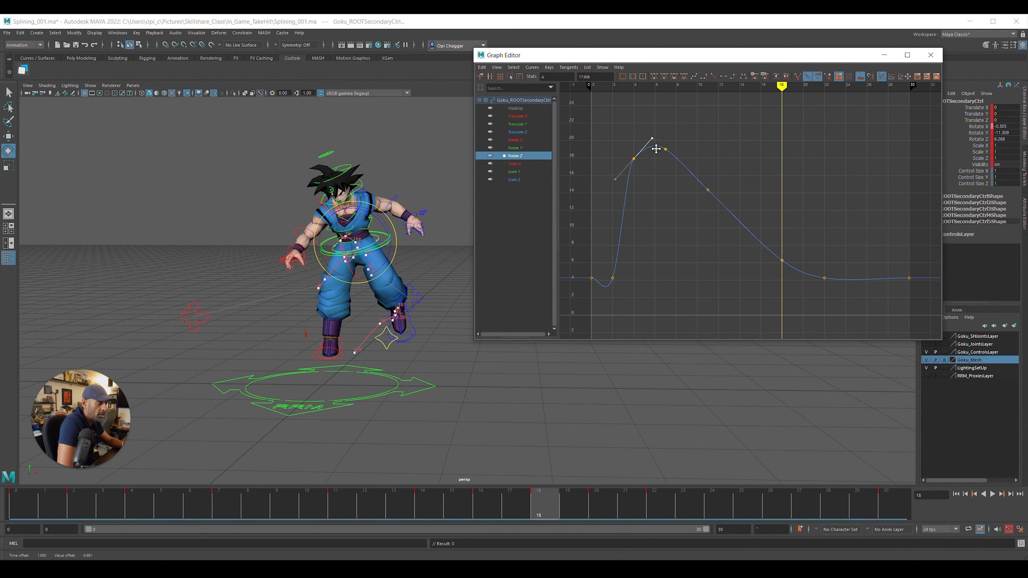
left_click(613, 278)
middle_click_drag(624, 282, 624, 248)
key("alt+v")
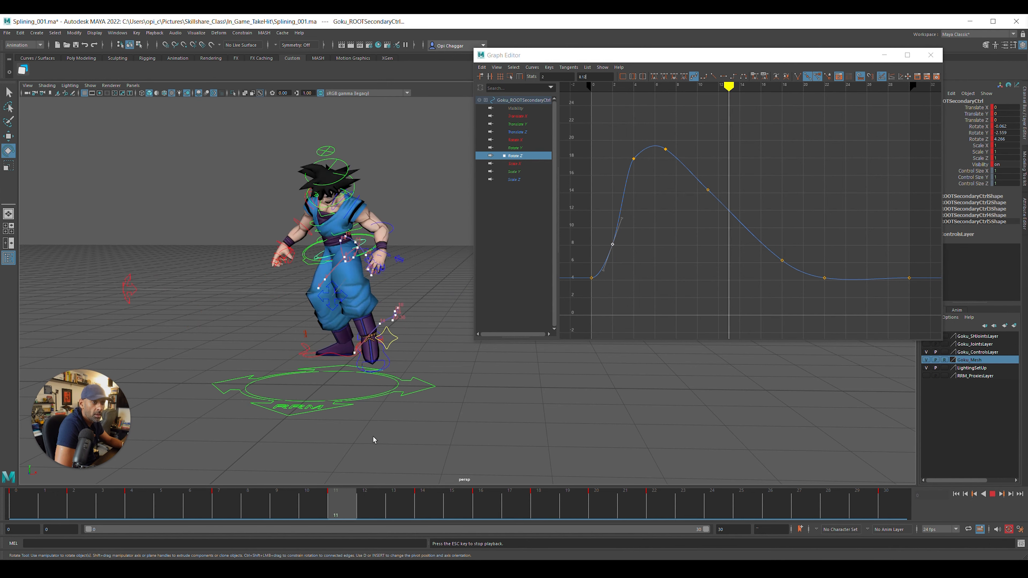
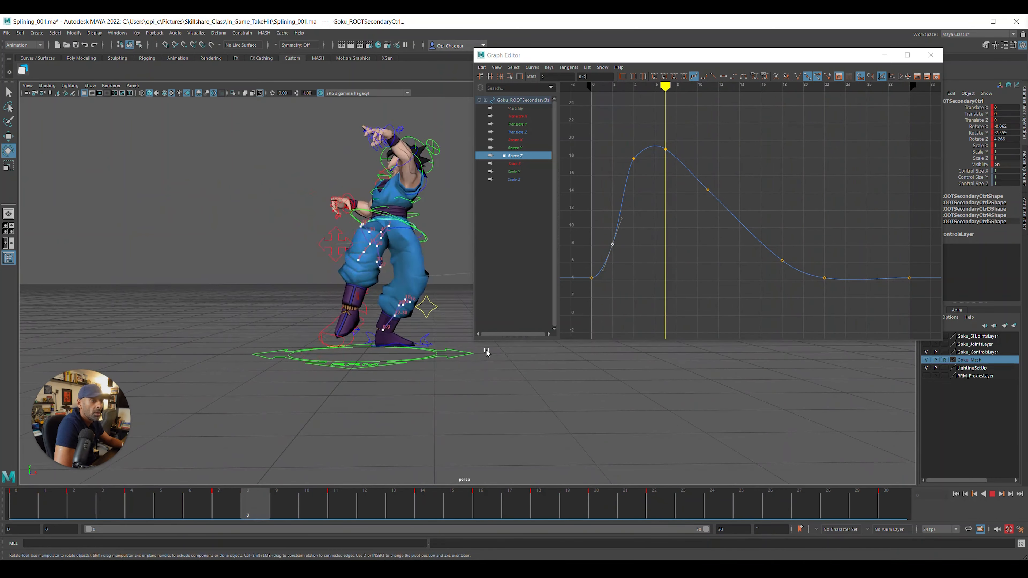
Examine the hip motion in playback and around frames 4 and 5 from other angles
left_click_drag(486, 354, 439, 393, "alt")
key("alt+v")
key("alt+v")
left_click_drag(124, 520, 162, 523)
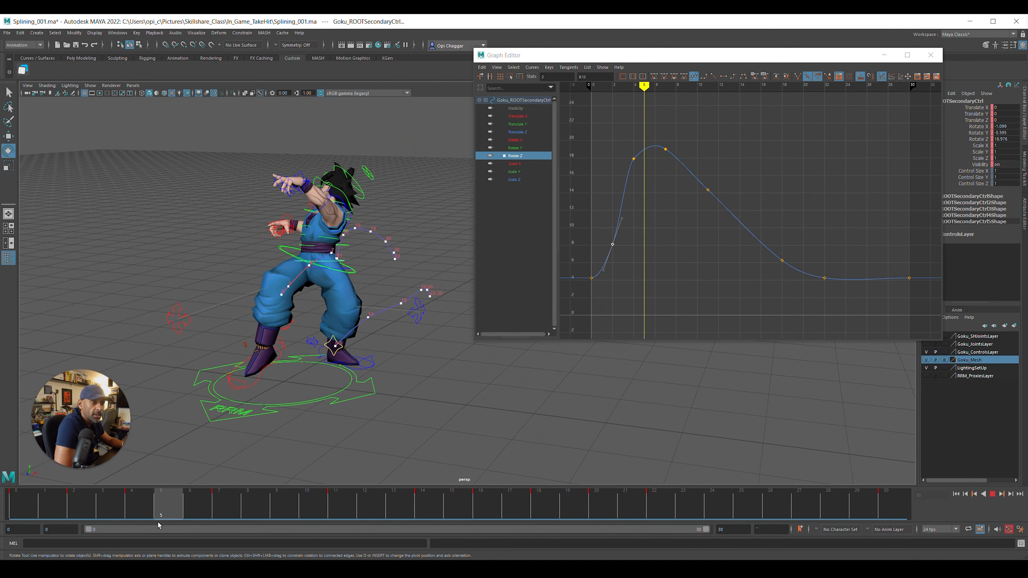
left_click_drag(251, 304, 349, 308, "alt")
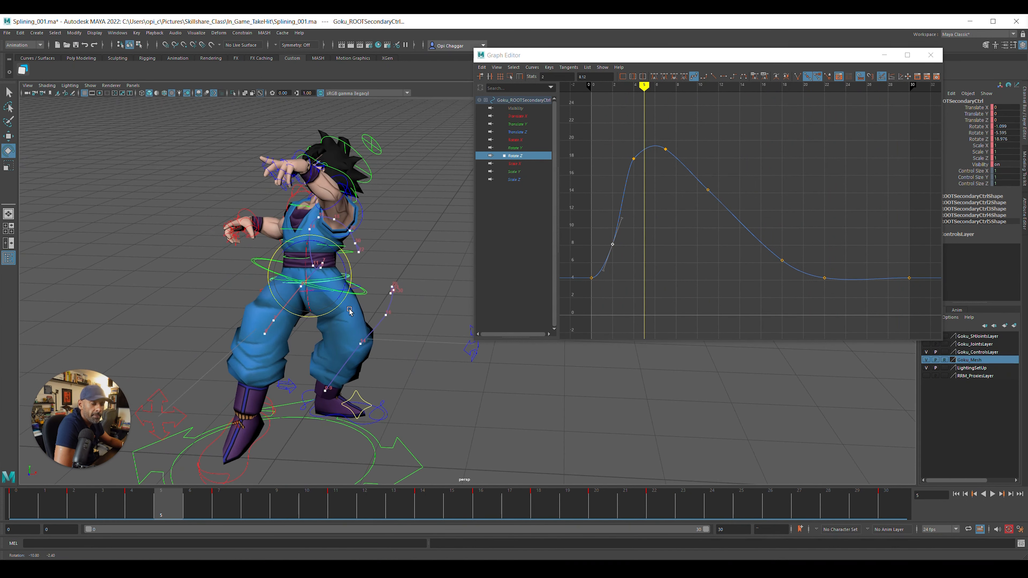
left_click(412, 227)
left_click(337, 278)
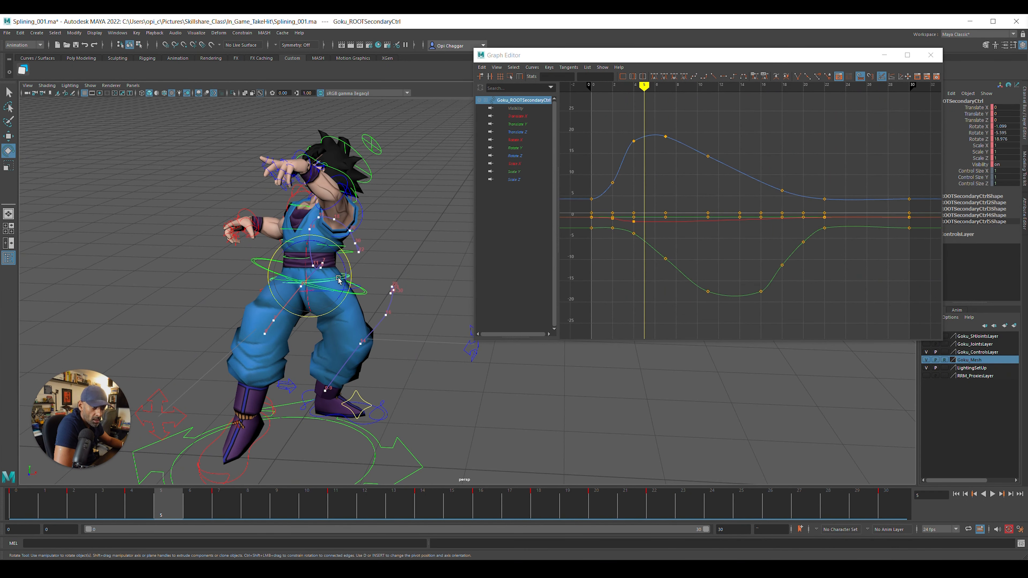
left_click_drag(340, 259, 344, 267)
key("shift+e")
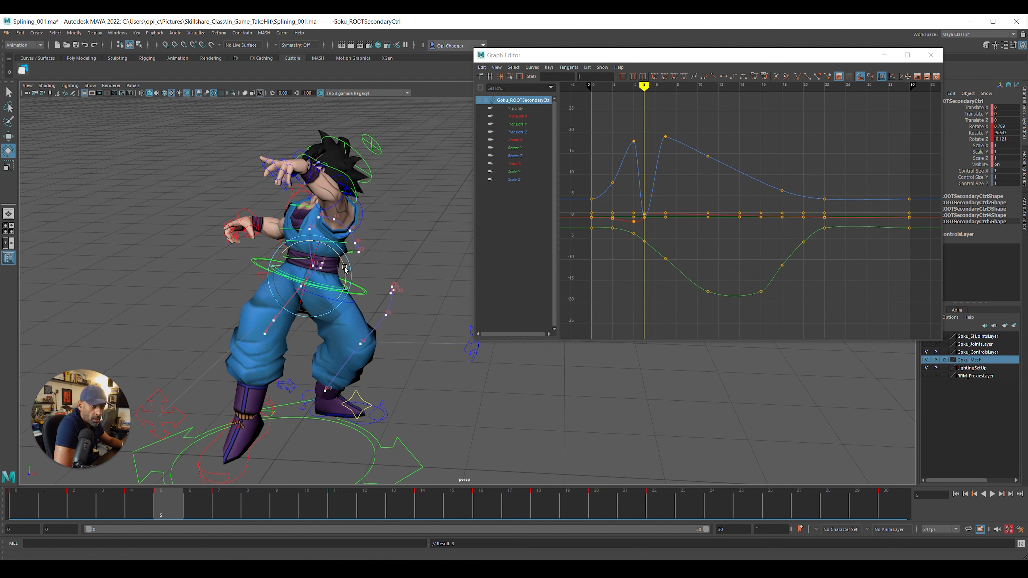
key("ctrl+z")
key("ctrl+z")
Rotate the secondary root control at frames 4 and 7 to bring its Rotate Z slightly below zero, and key the rotations
left_click(132, 509)
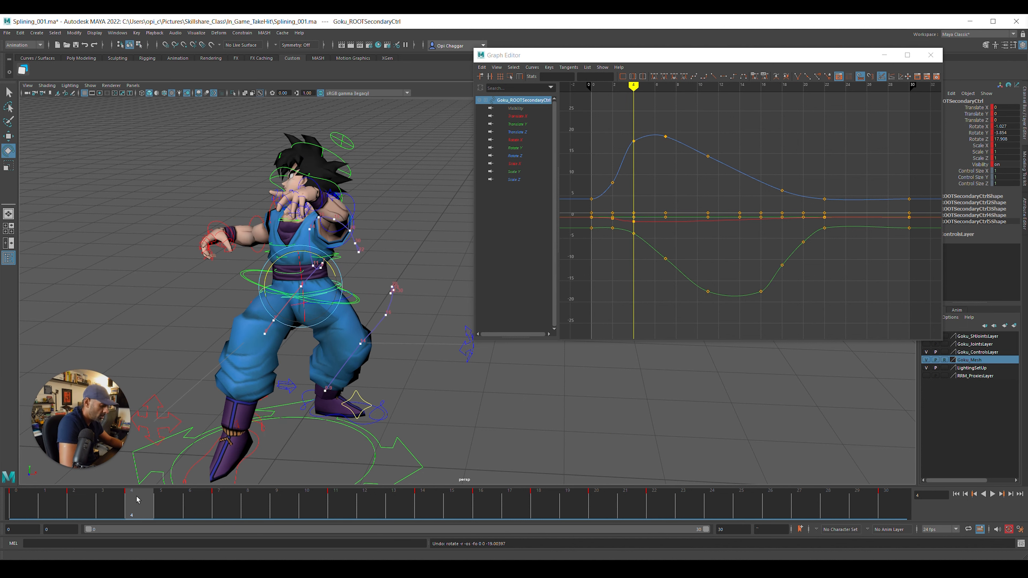
key("comma")
key("period")
left_click_drag(330, 265, 351, 265)
key("shift+e")
key("period")
key("shift+e")
key("period")
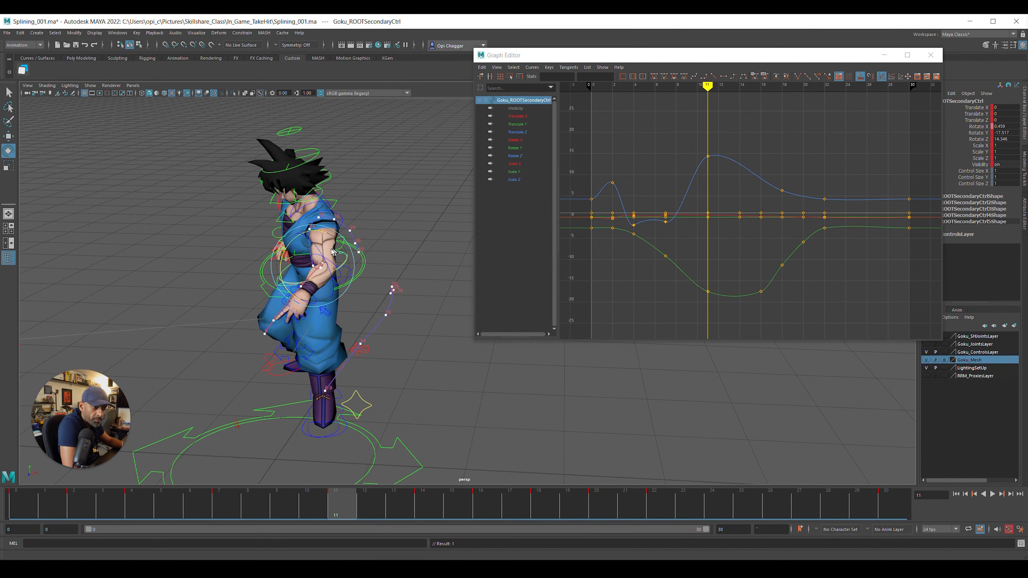
left_click_drag(302, 301, 322, 290, "alt")
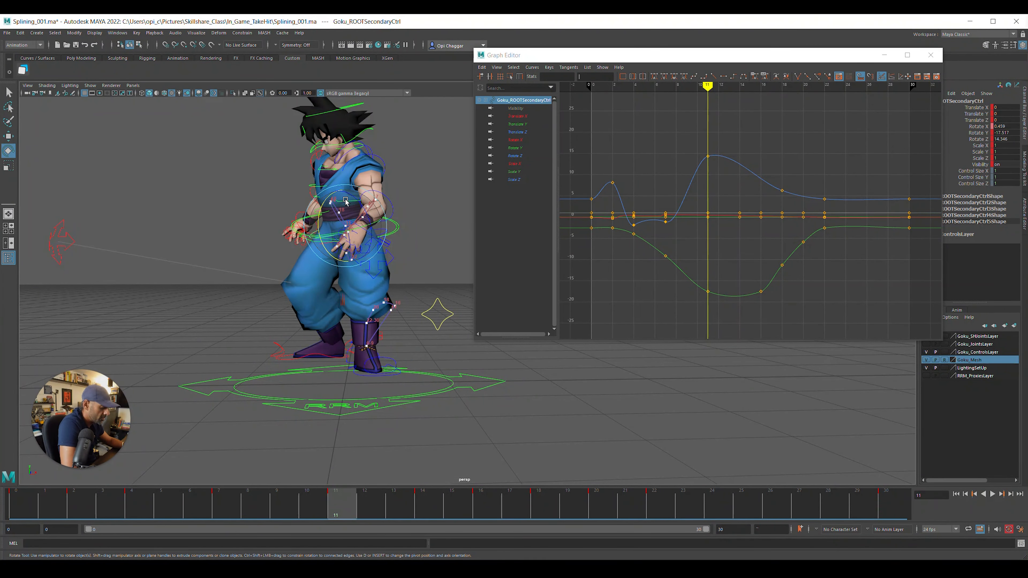
Step through the keyed poses from frame 11 to frame 20 and play back the hip motion
key("period")
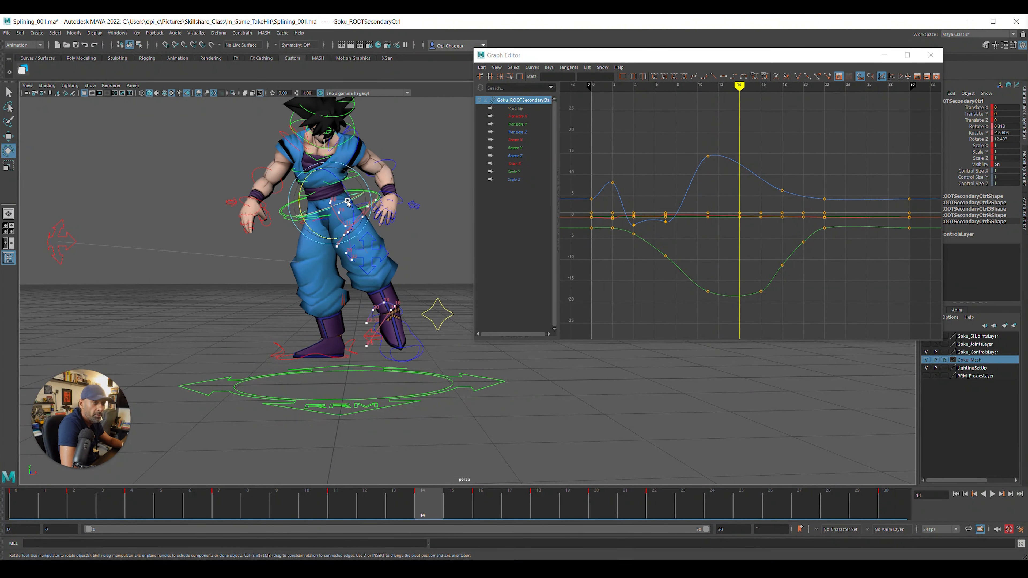
key("period")
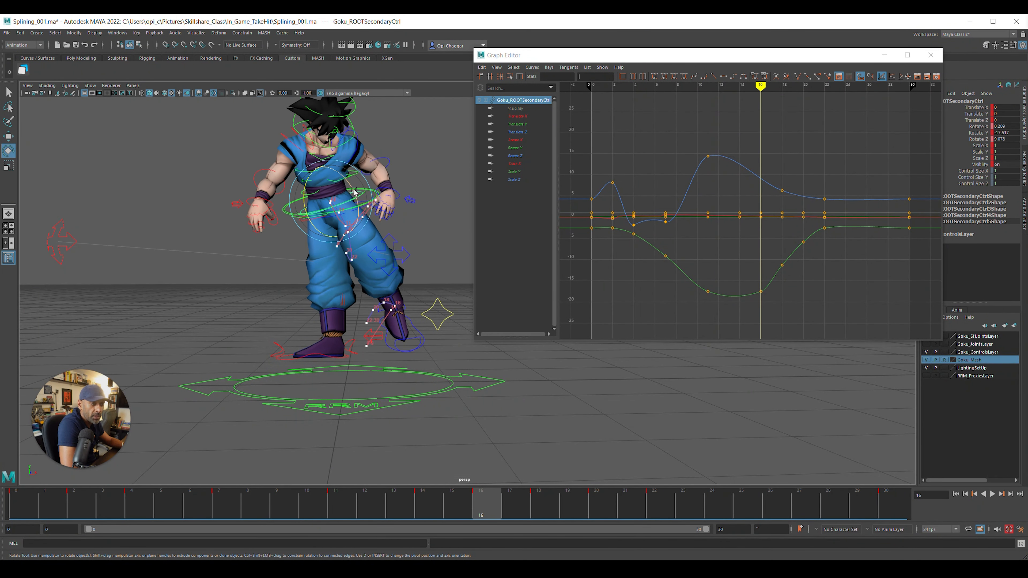
key("period")
key("period")
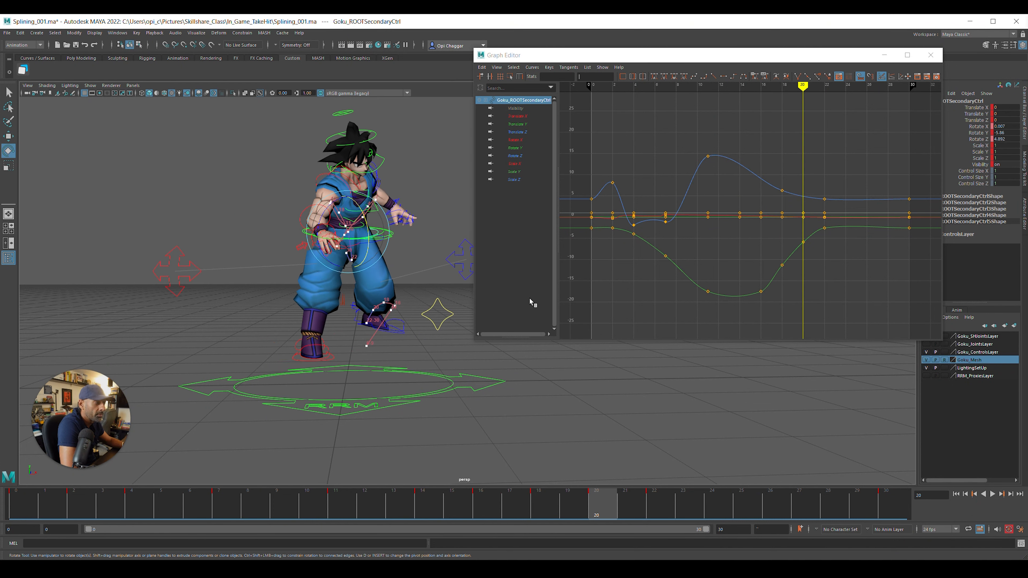
key("alt+v")
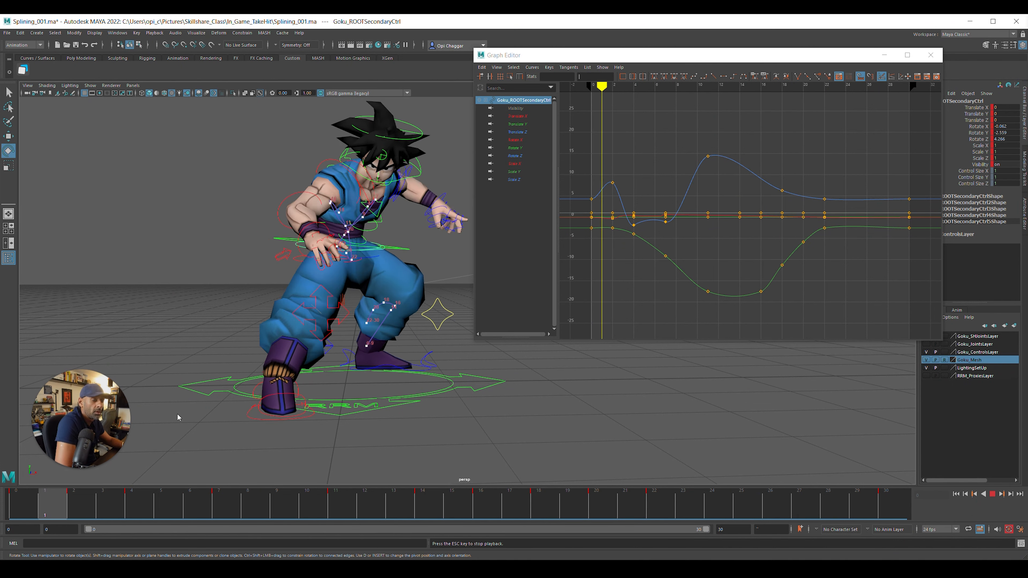
key("alt+v")
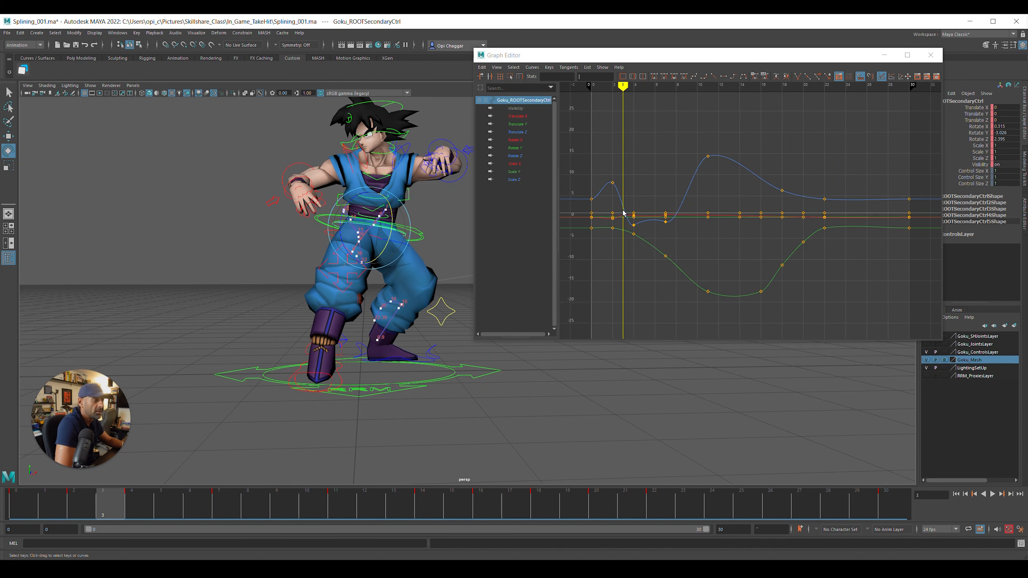
Set spline tangents on the secondary root's Rotate Z and Rotate X keys at frames 4 and 7
left_click(518, 157)
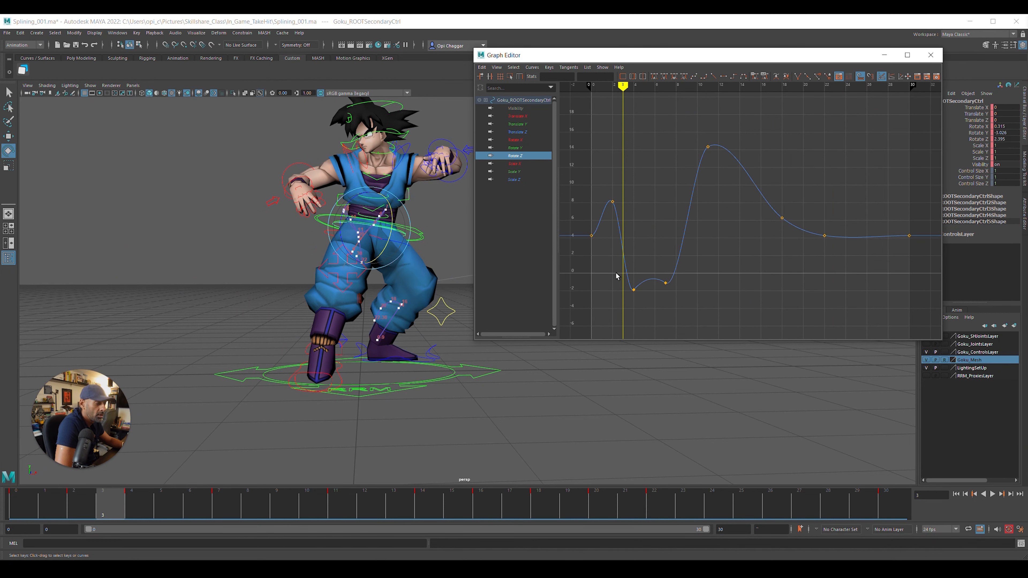
left_click_drag(615, 276, 689, 295)
key("shift+s")
left_click(518, 147)
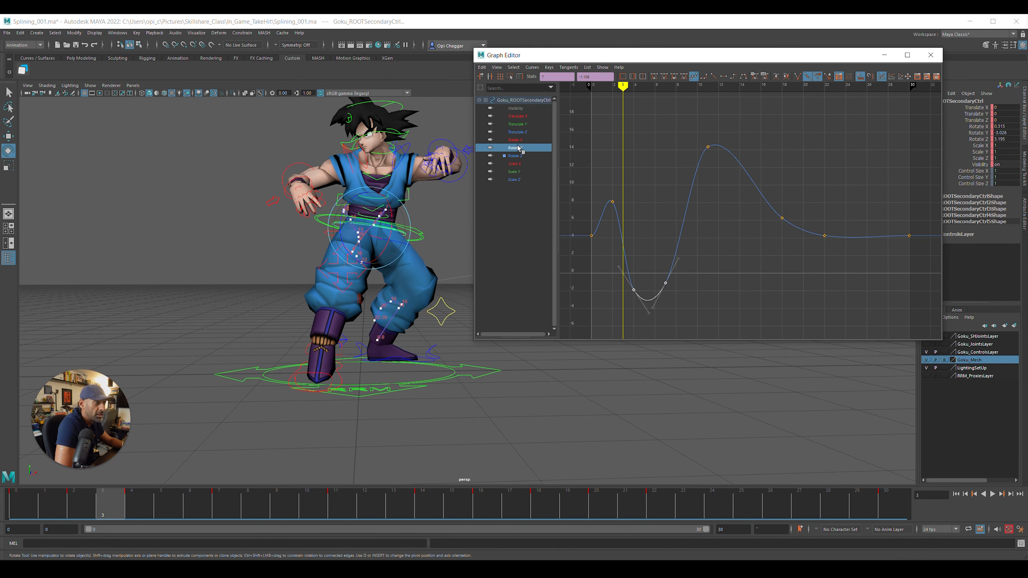
left_click(533, 140)
left_click_drag(618, 154, 677, 212)
key("shift+s")
left_click_drag(654, 119, 688, 170)
left_click(700, 243)
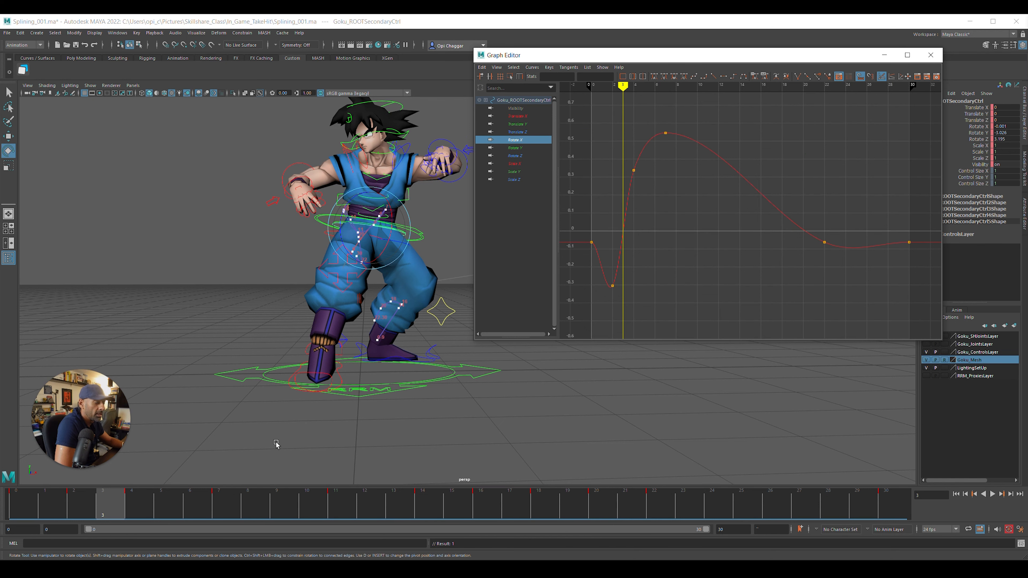
Play back the take-hit and scrub its opening frames, checking the hip motion from other angles
key("alt+v")
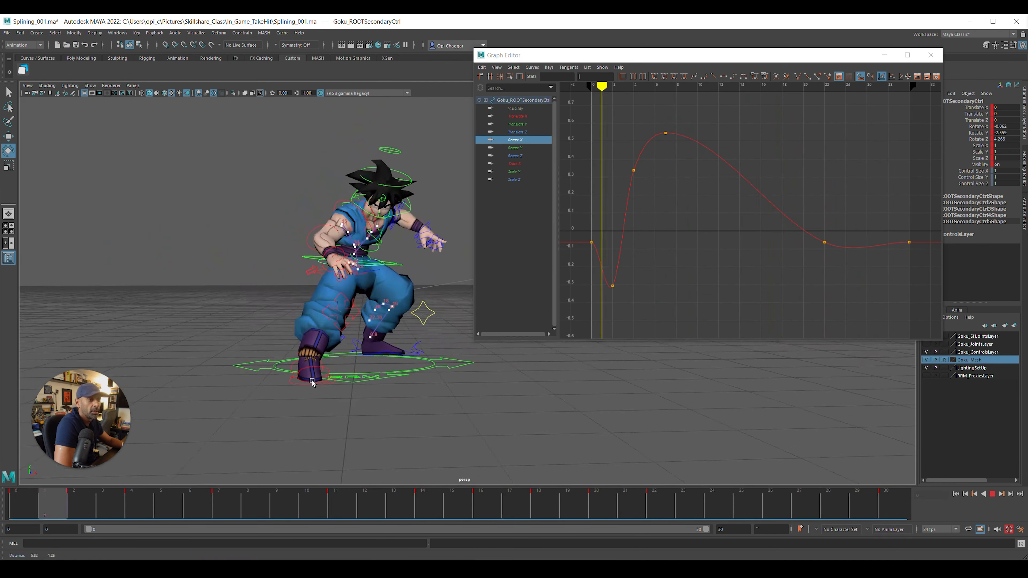
key("alt+v")
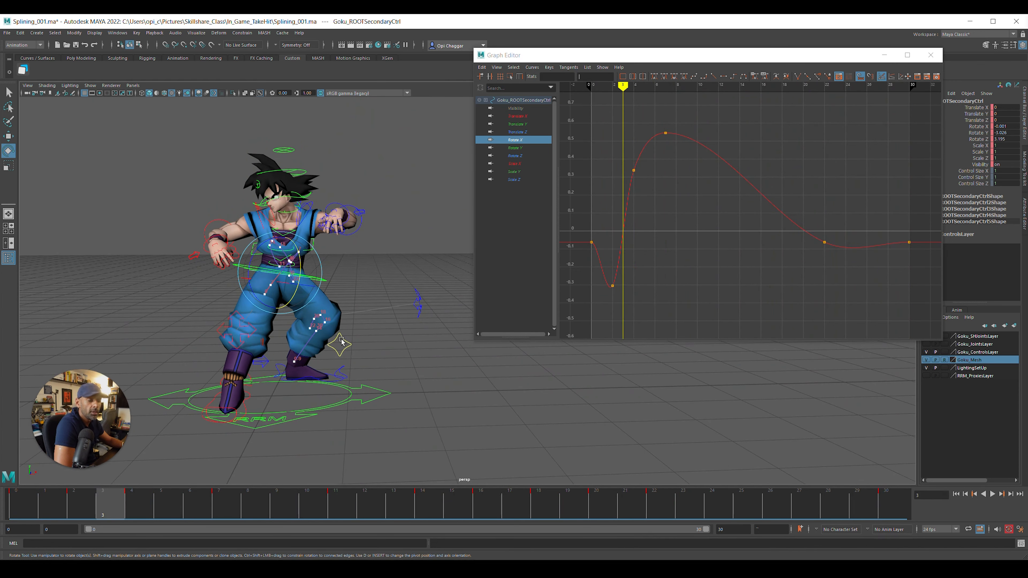
key("alt+v")
key("alt+v")
left_click_drag(310, 505, 115, 514)
scroll(332, 303, "up", 4)
mouse_move(332, 304)
left_mouse_down("alt")
mouse_move(353, 297)
mouse_move(330, 302)
left_mouse_up("alt")
Clear the control selection and save the scene
left_click(324, 272)
key("q")
key("ctrl+s")
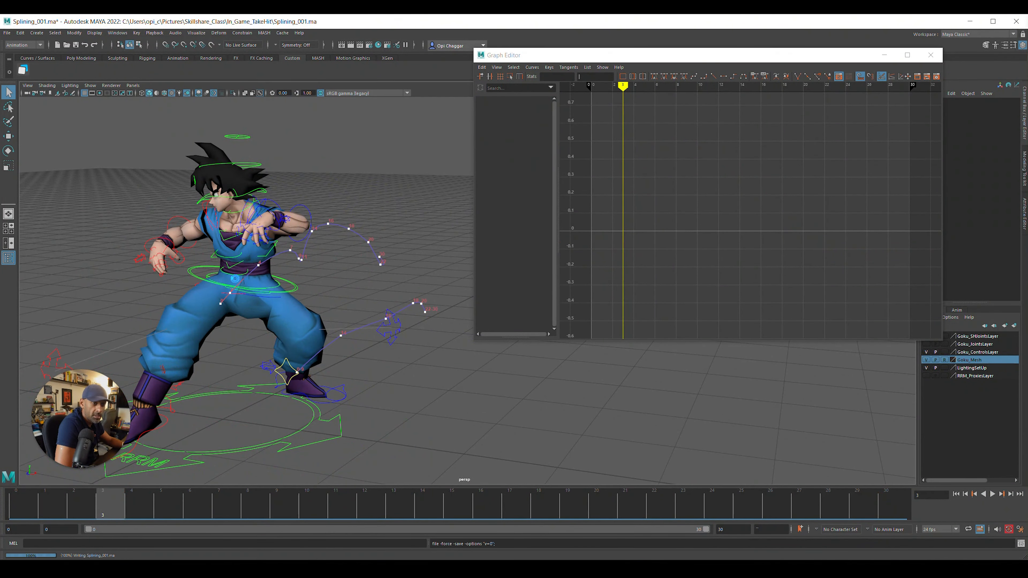
On the first spine FK control, try lowering the Rotate X key at frame 2, undo that, and flatten the key's tangent
left_click(235, 278)
key("e")
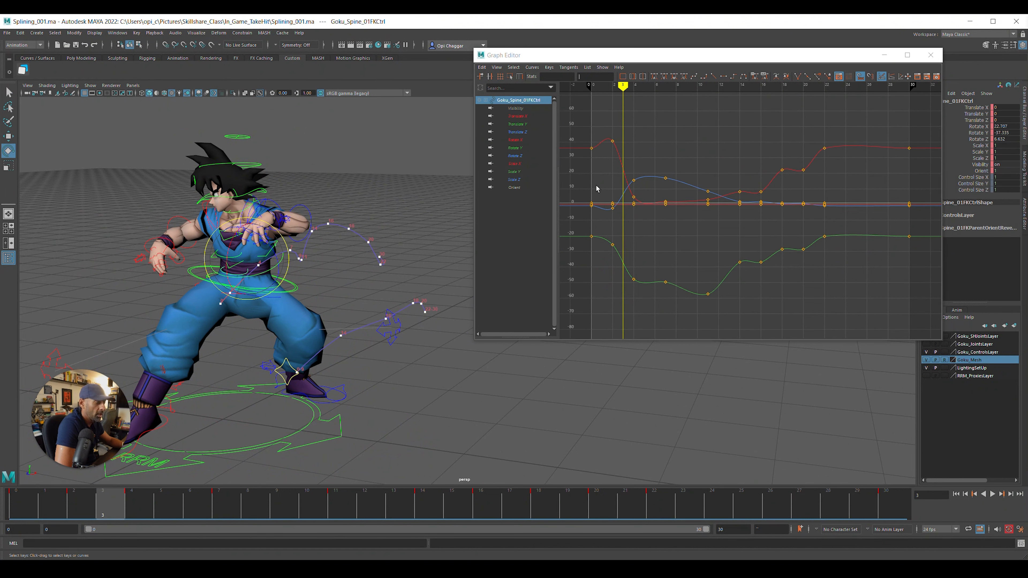
left_click(522, 139)
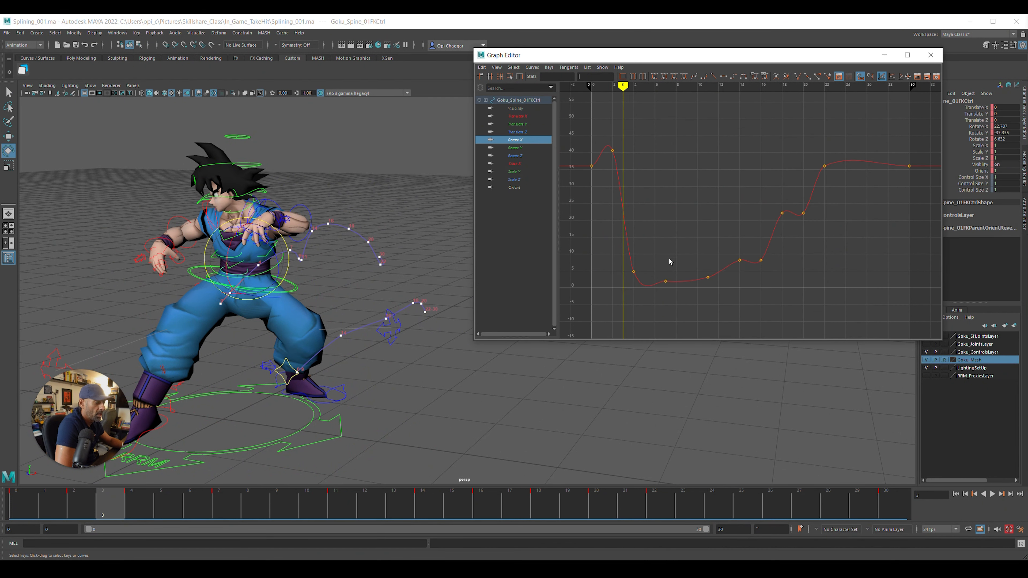
mouse_move(142, 508)
left_mouse_down()
mouse_move(226, 506)
mouse_move(95, 491)
left_mouse_up()
left_click(613, 150)
middle_click_drag(620, 144, 635, 188, "shift")
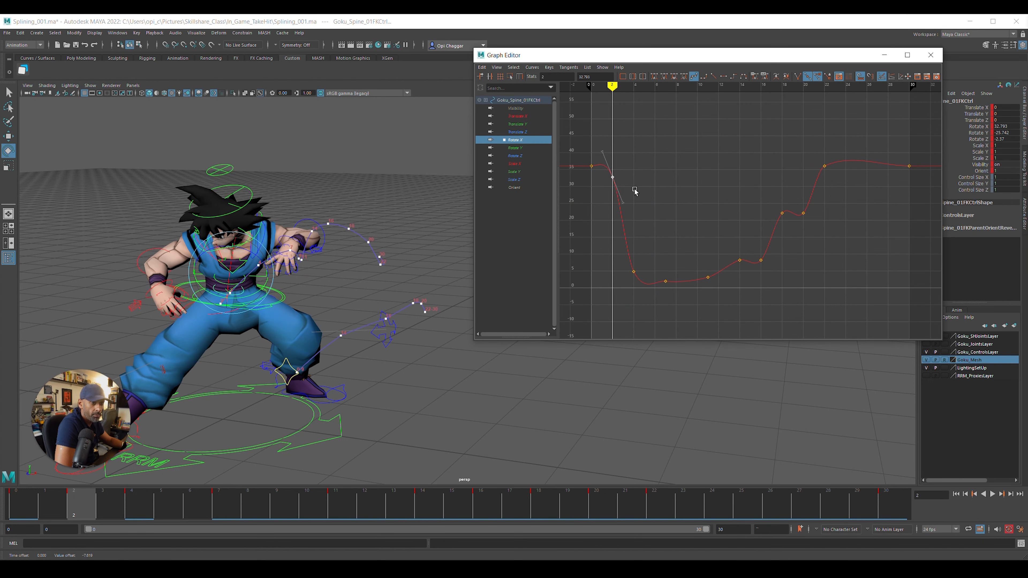
key("ctrl+z")
key("shift+f")
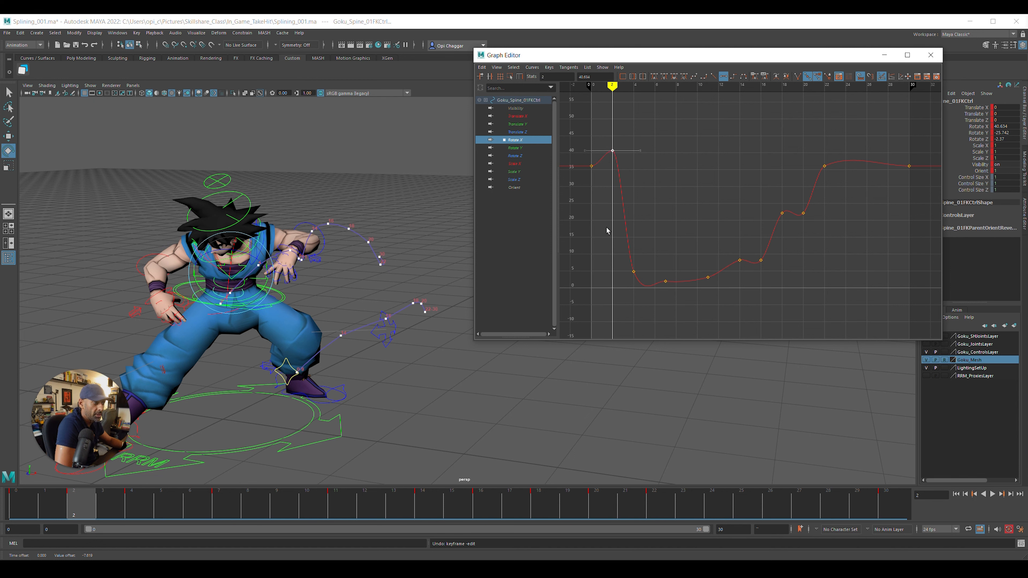
Delete the first spine control's Rotate X keys at frames 7, 11, 16 and 20 to smooth the curve
left_click_drag(87, 511, 276, 515)
left_click_drag(650, 267, 743, 317)
key("Delete")
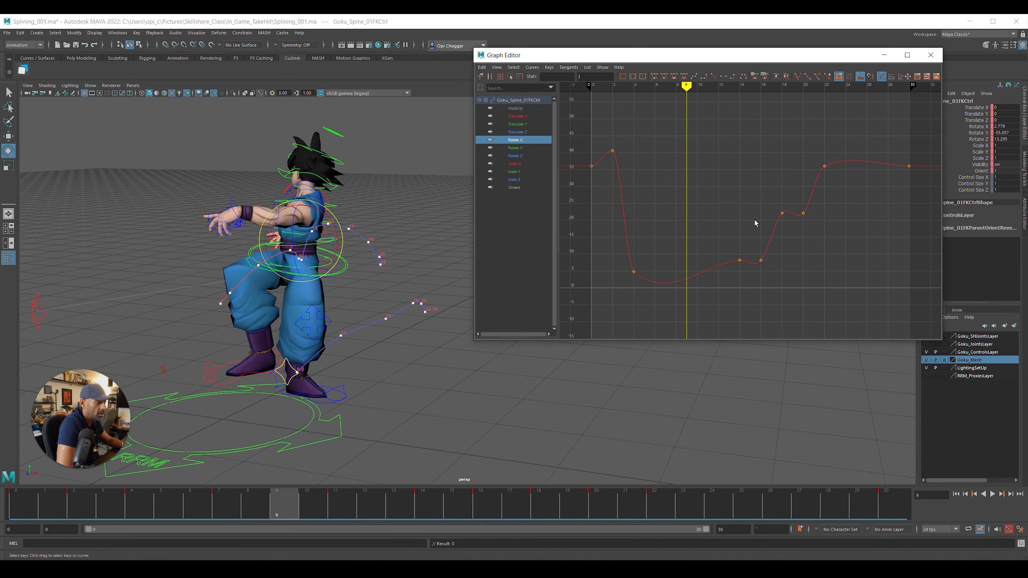
left_click_drag(247, 515, 747, 518)
Smooth the first spine control's Rotate Y drop by moving the keys to about -39 at frame 4 and -55 at frame 7
left_click(516, 148)
key("f")
left_click_drag(626, 242, 643, 260)
middle_click_drag(645, 278, 677, 284, "shift")
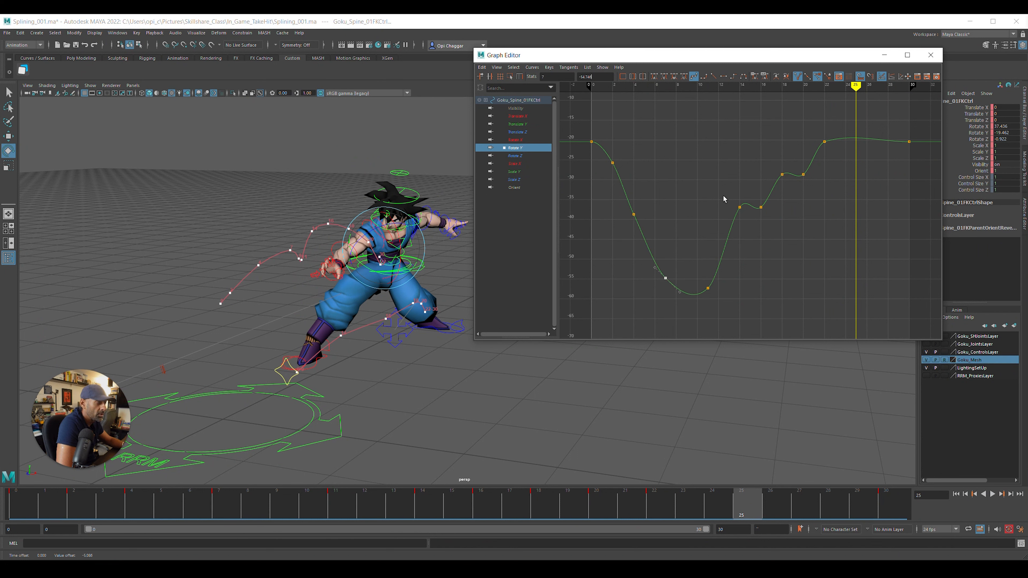
Reshape the first spine control's Rotate Y recovery with keys at about -48 on frame 14, -38 on frame 16 and -23 on frame 20
middle_click_drag(748, 221, 747, 264, "shift")
left_click_drag(835, 212, 836, 211)
middle_click_drag(836, 211, 840, 185, "shift")
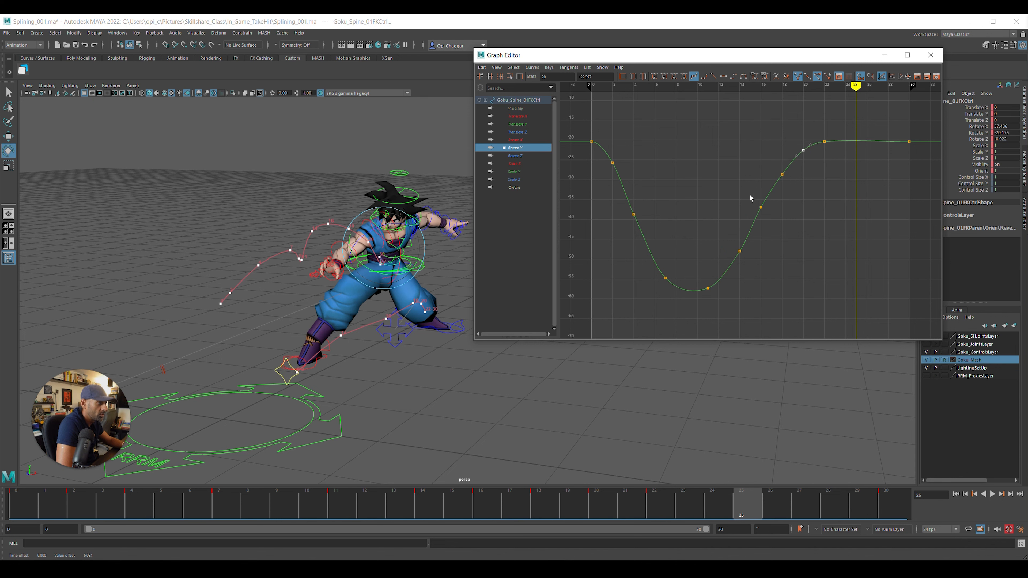
middle_click_drag(780, 224, 780, 227, "shift")
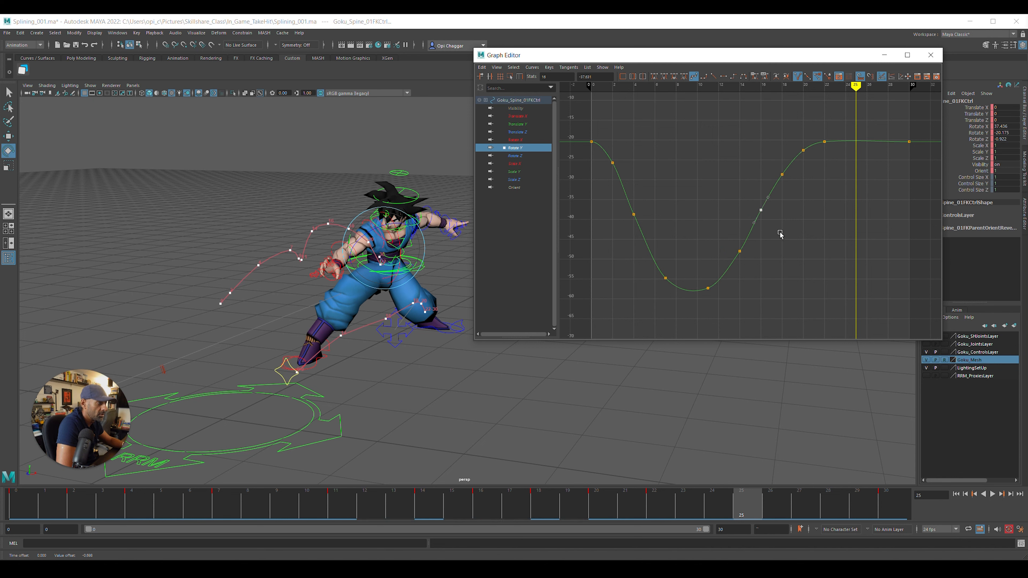
Delete the first spine control's Rotate Z keys at frames 16, 18 and 20 so the curve settles smoothly
left_click(526, 156)
left_click_drag(746, 232, 813, 283)
key("f")
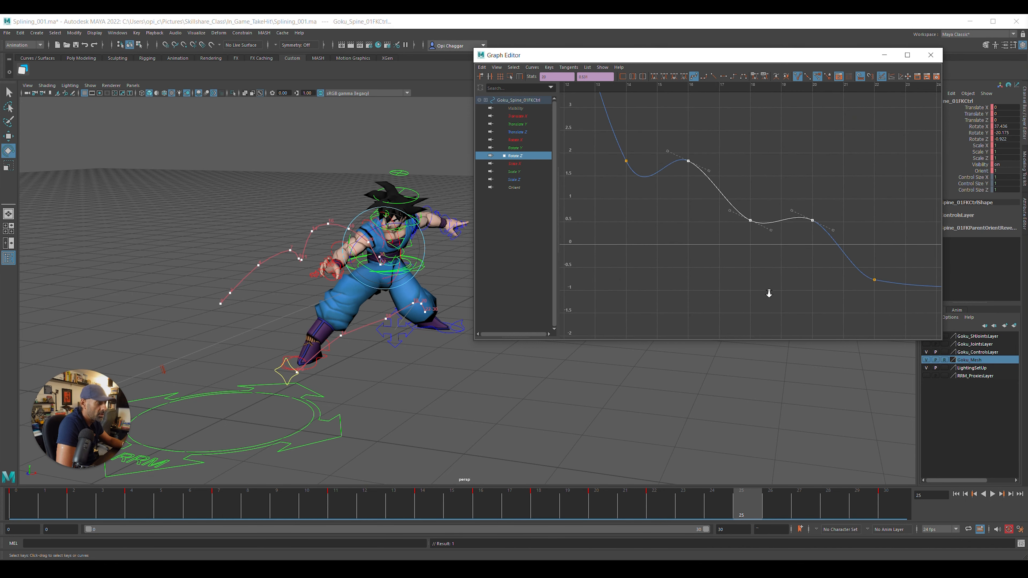
key("Delete")
scroll(691, 264, "down", 4)
left_click_drag(793, 225, 825, 288)
scroll(817, 286, "down", 7)
scroll(768, 221, "up", 5)
middle_click_drag(780, 250, 816, 244)
key("f")
left_click(759, 232)
key("f")
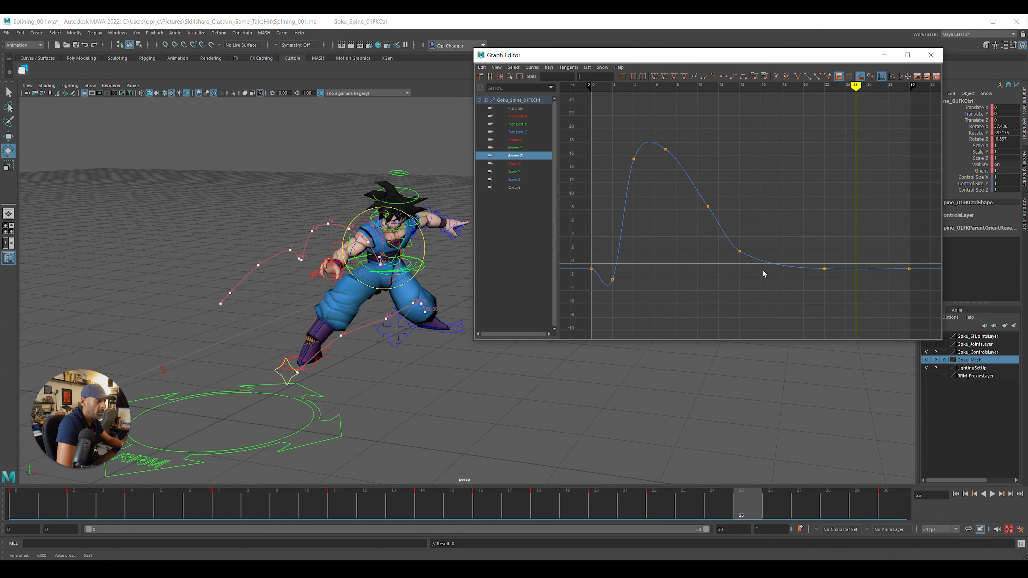
Play back the motion and review the first spine control's rotation curves one by one
key("alt+v")
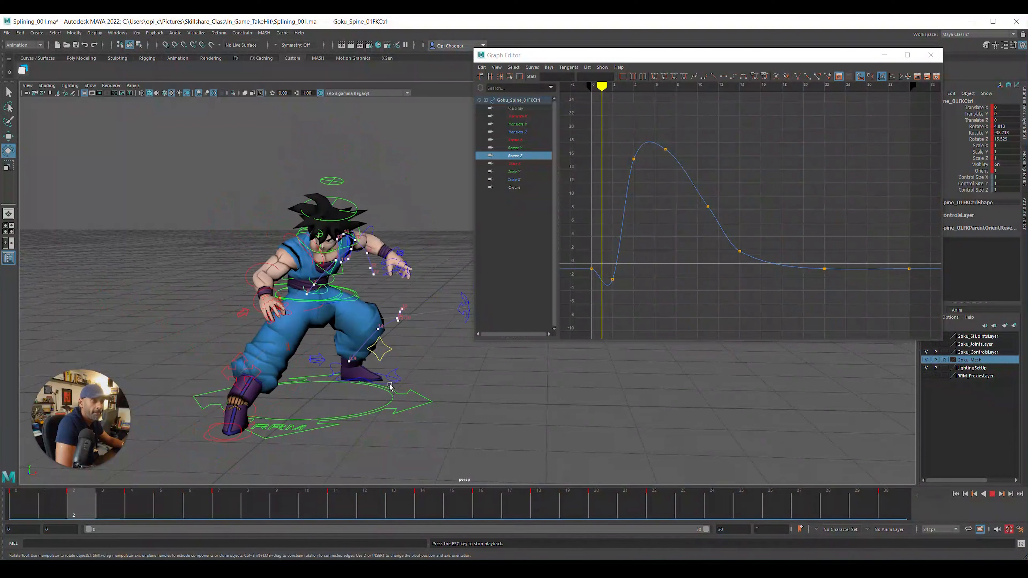
key("alt+v")
left_click(518, 149)
left_click(521, 132)
left_click(519, 150)
left_click(520, 140)
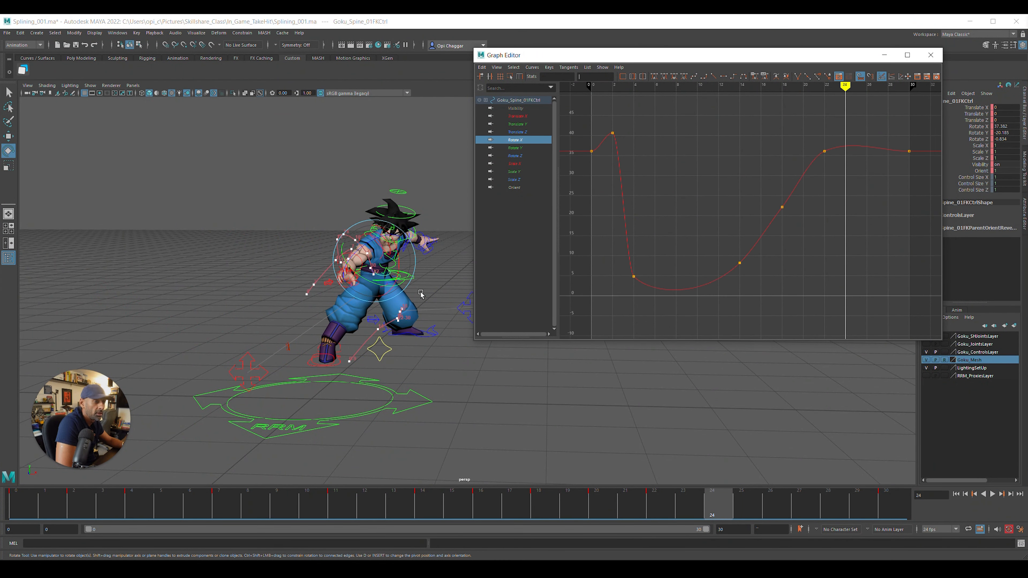
left_click_drag(301, 339, 279, 349, "alt")
right_click_drag(280, 349, 423, 284, "alt")
On the second spine FK control, move the Rotate X keys to about 5.5 at frame 4, -4 at frame 7 and -10 at frame 11
left_click(435, 267)
left_click(384, 256)
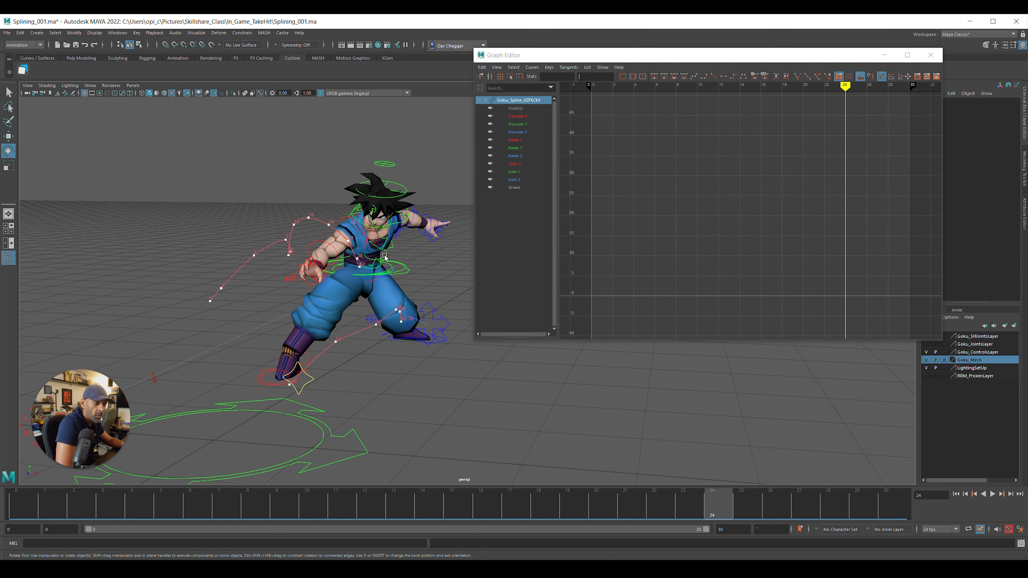
left_click(522, 139)
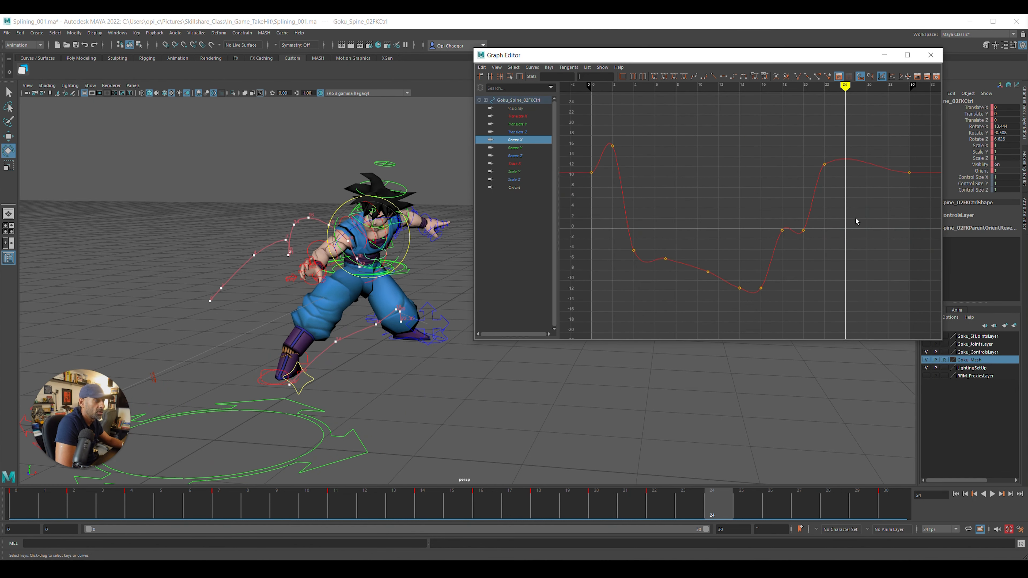
left_click_drag(643, 263, 644, 262)
middle_click_drag(643, 262, 642, 211)
left_click_drag(724, 281, 723, 281)
middle_click_drag(723, 281, 724, 287)
Delete the second spine control's Rotate X key at frame 18 and raise the keys at frames 16 and 20 to about -7.8 and 8
middle_click_drag(801, 290, 805, 278)
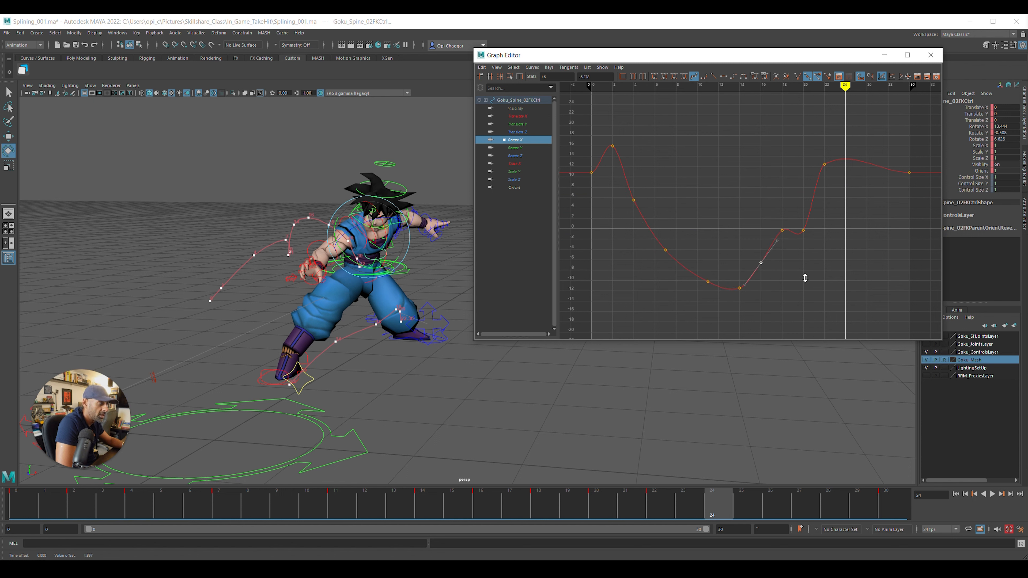
left_click_drag(830, 252, 825, 243)
middle_click_drag(808, 226, 825, 193)
left_click(820, 250)
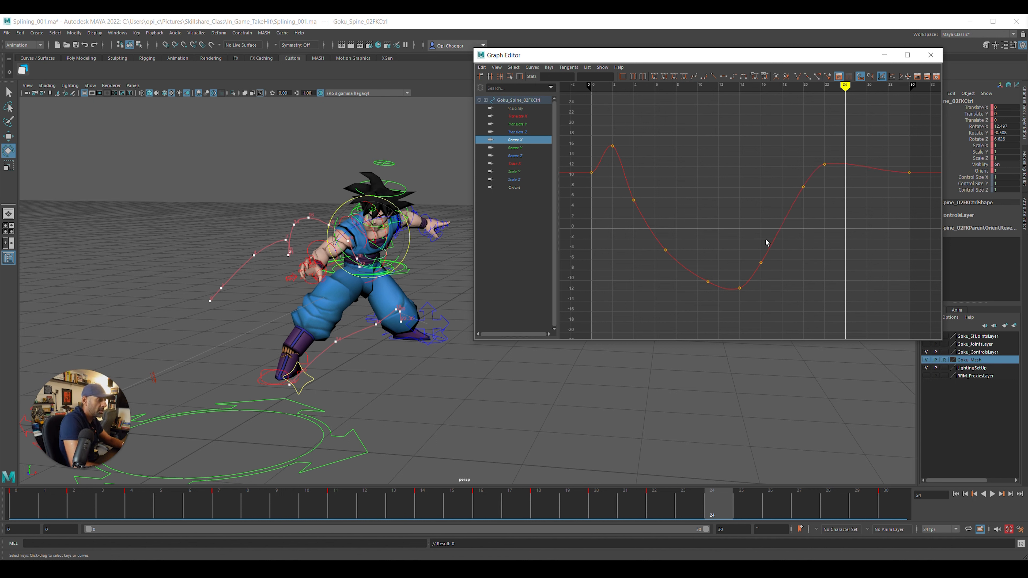
left_click_drag(751, 234, 775, 284)
middle_click_drag(775, 284, 779, 290)
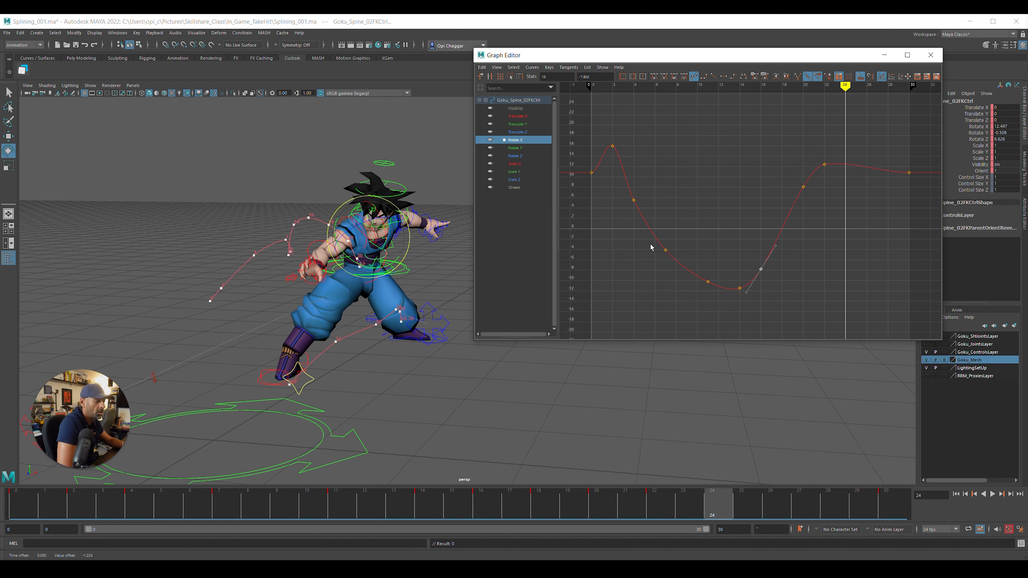
Raise the second spine control's Rotate Y key at frame 18 to about 16.5 and lower the key at frame 20 to about 7
left_click(516, 148)
left_click_drag(776, 176, 791, 206)
middle_click_drag(791, 207, 790, 190)
left_click_drag(798, 167, 822, 220)
middle_click_drag(822, 220, 825, 235)
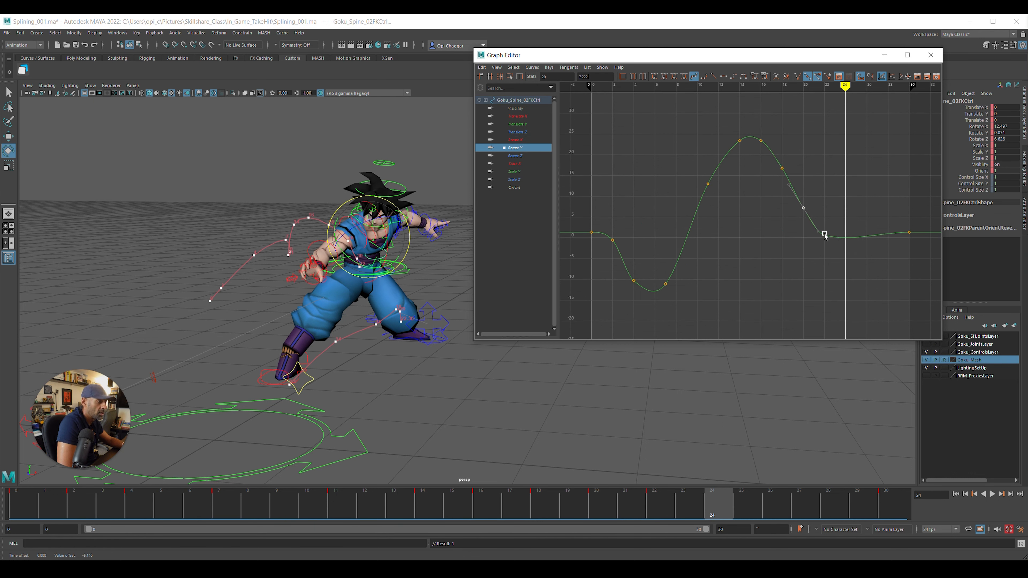
Raise the second spine control's Rotate Z key at frame 20 to about 2.5 and lower the key at frame 18 to about -3.3
left_click(521, 156)
left_click_drag(793, 199, 823, 235)
middle_click_drag(823, 235, 826, 199)
left_click_drag(771, 201, 805, 233)
middle_click_drag(806, 236, 805, 258)
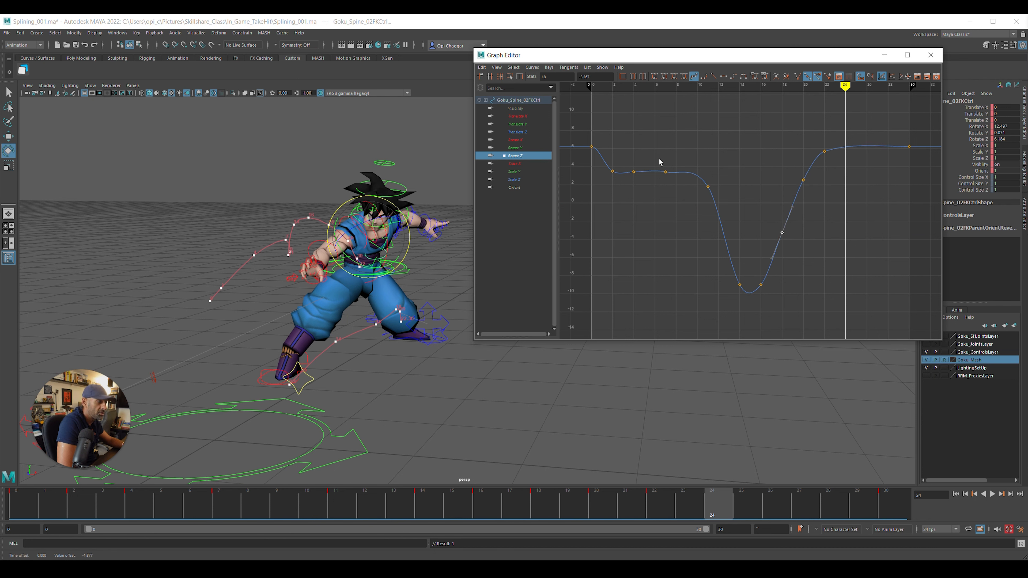
Delete the second spine's Rotate Z key at frame 4, lower the frame 11 key to about -0.3, and tilt the frame 7 tangent downward
key("Delete")
left_click(665, 171)
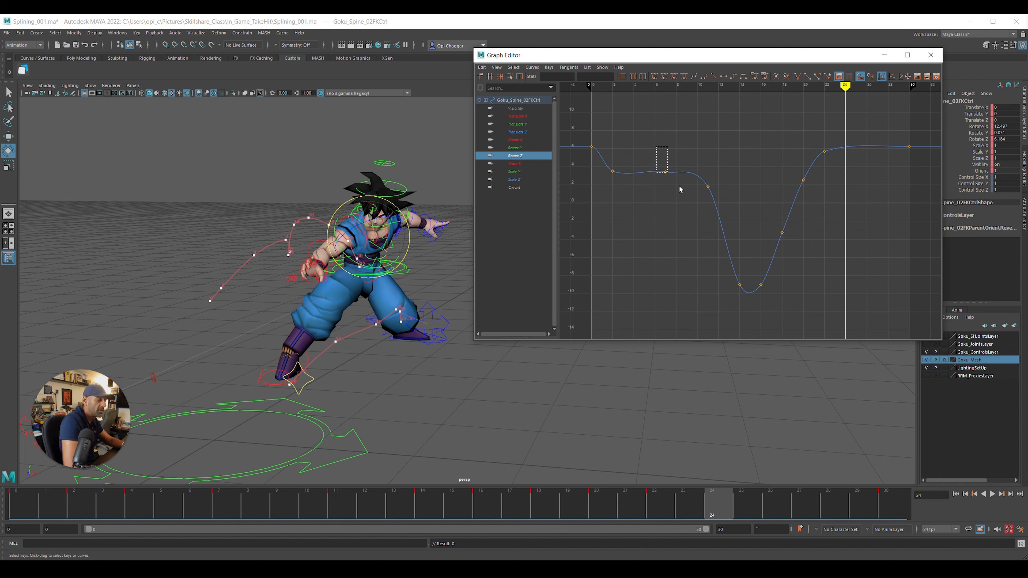
left_click_drag(698, 178, 718, 211)
middle_click_drag(718, 211, 724, 232)
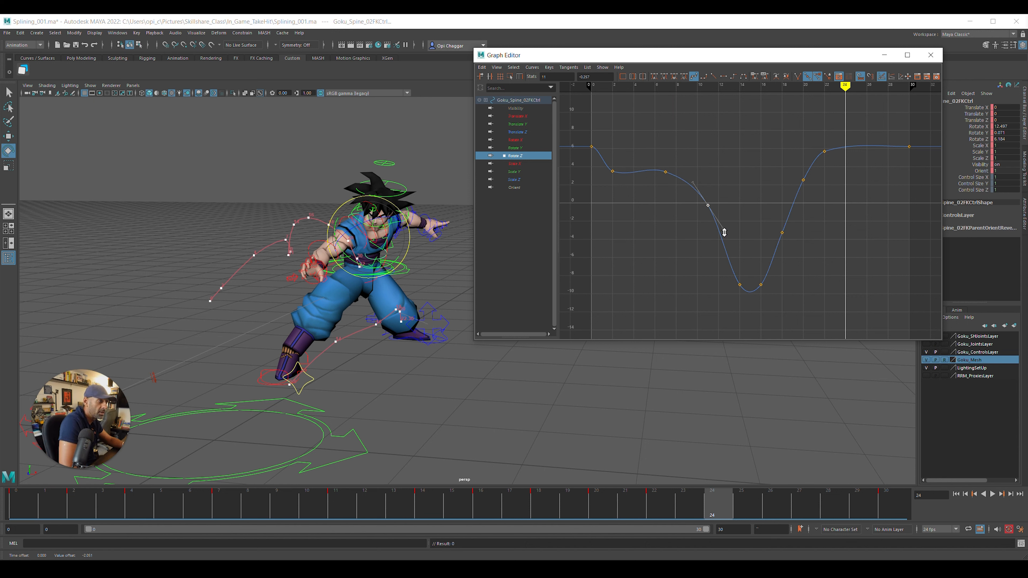
middle_click_drag(643, 186, 644, 191)
Play back and scrub the animation through frame 29, examining the spine motion from different angles
key("alt+v")
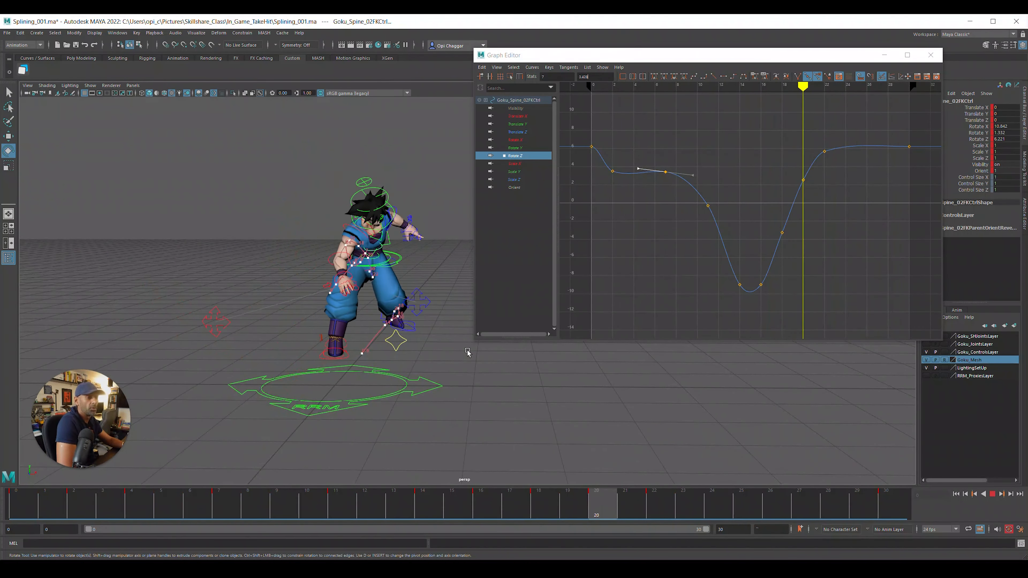
key("Escape")
key("alt+v")
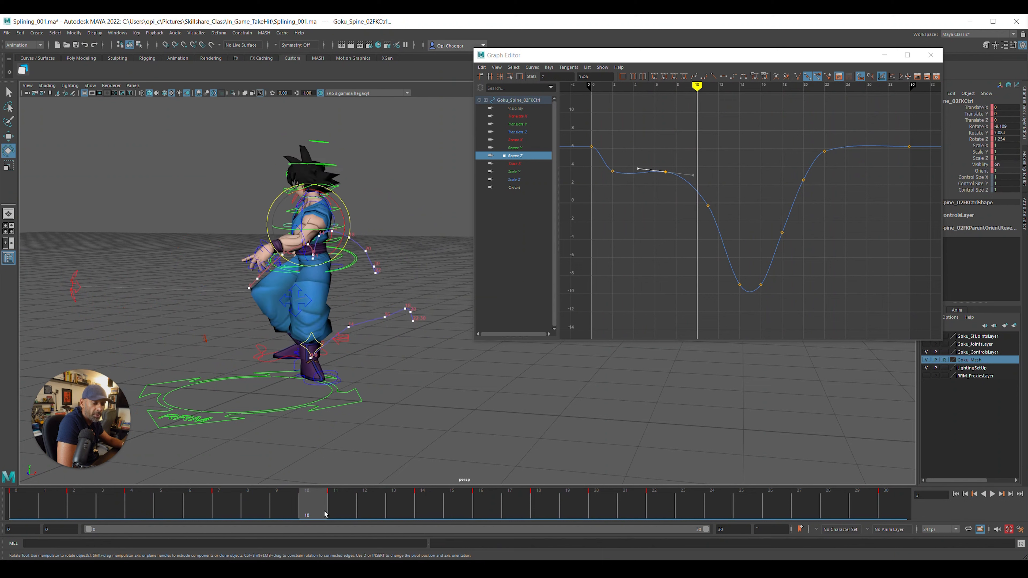
key("Escape")
left_click_drag(544, 509, 865, 506)
left_click_drag(296, 300, 430, 263, "alt")
left_click(436, 260)
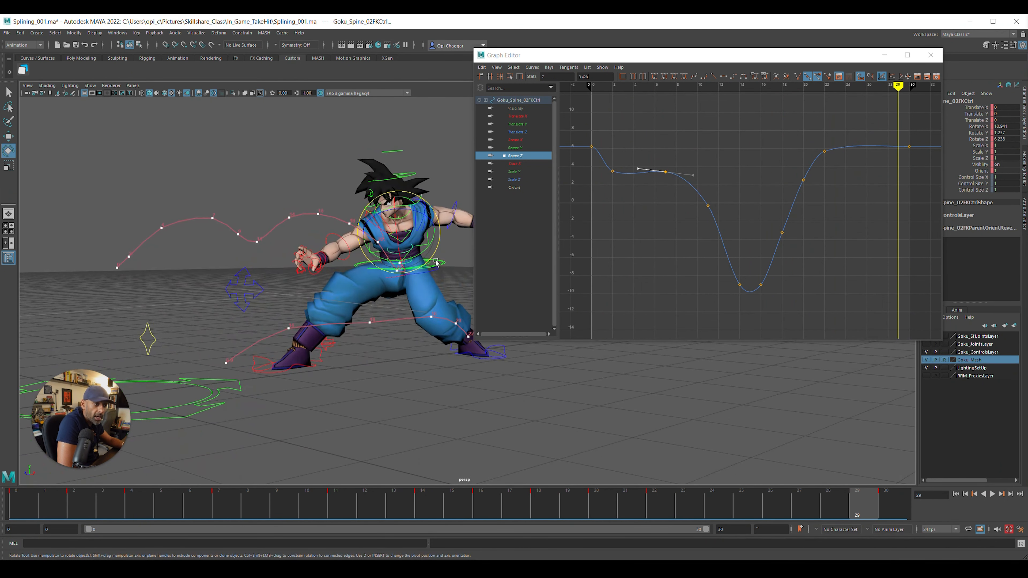
Isolate the top spine IK control's Rotate X curve and delete its key at frame 16
left_click(410, 249)
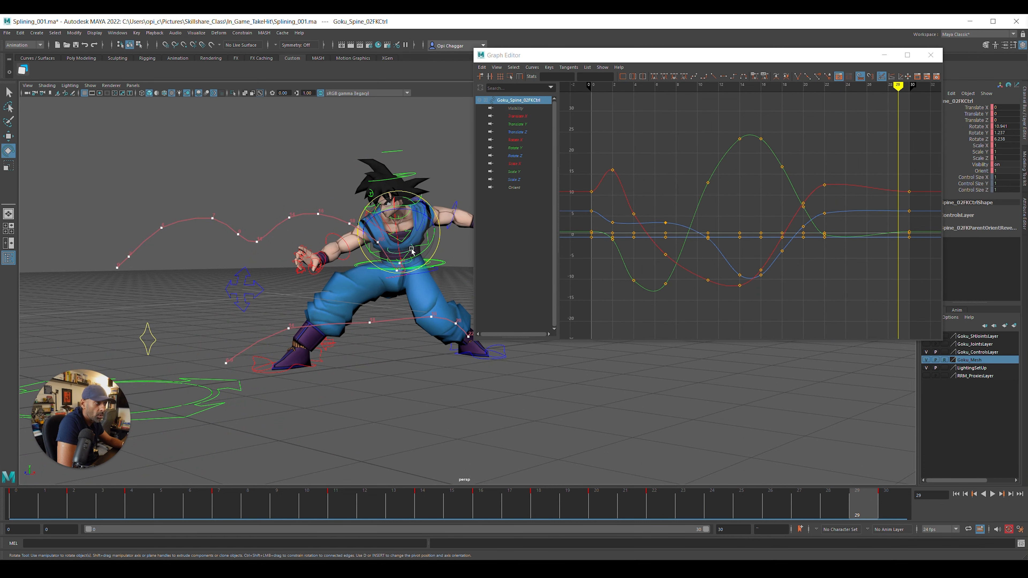
left_click(448, 253)
left_click(427, 243)
left_click(452, 264)
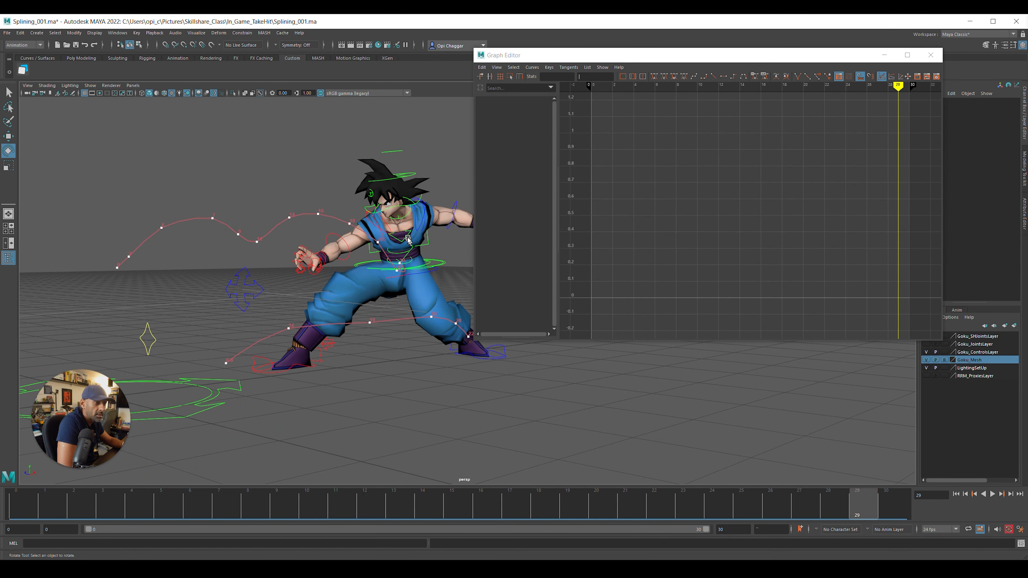
left_click(409, 237)
left_click(515, 132)
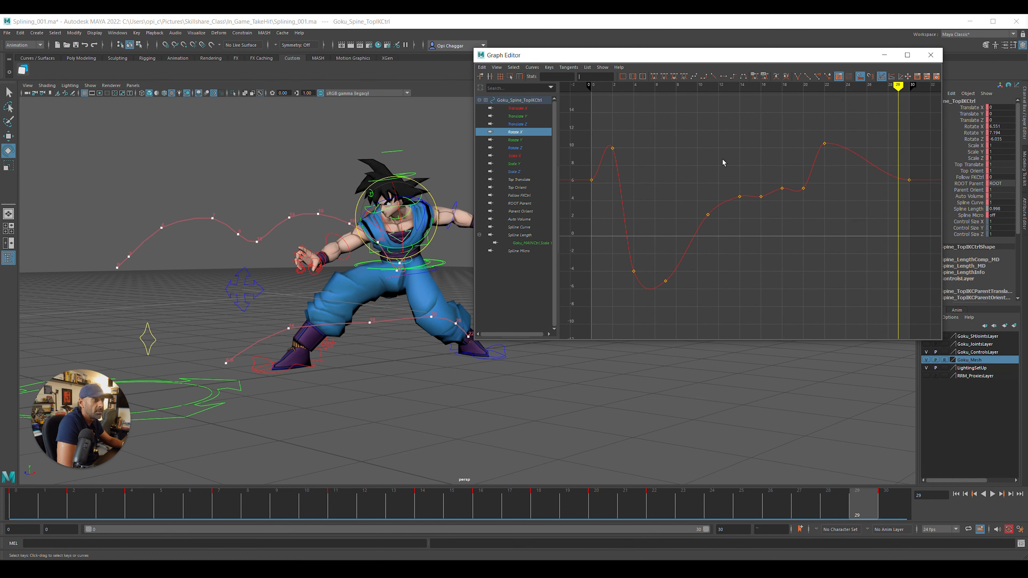
left_click(613, 150)
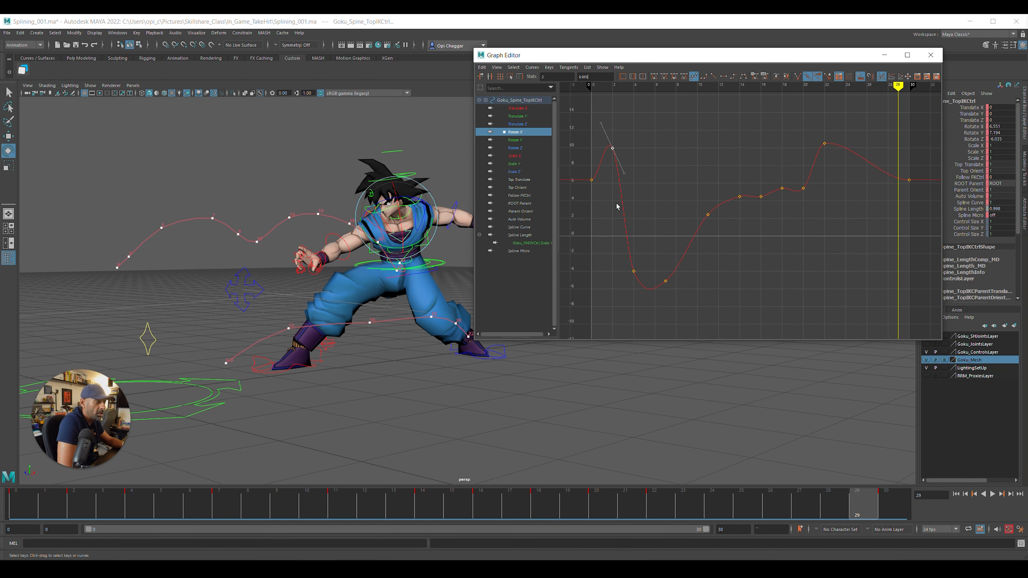
left_click_drag(776, 211, 776, 214)
key("Delete")
Raise the top spine's Rotate X key at frame 20 to about 10, delete the frame 18 key, and lower frame 11 to about 0.6
left_click_drag(790, 175, 829, 210)
middle_click_drag(831, 210, 831, 209, "shift")
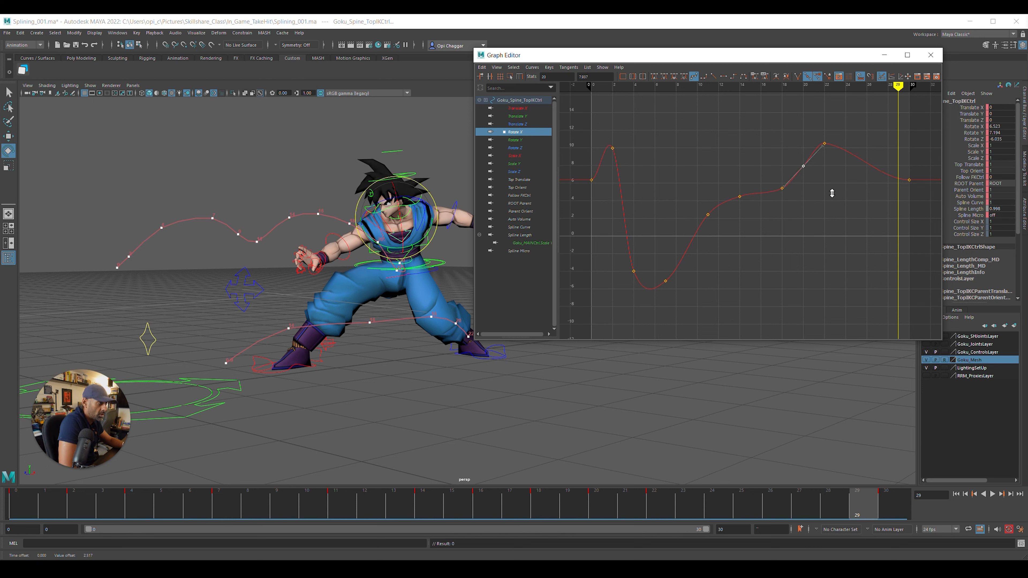
key("Delete")
left_click_drag(700, 196, 724, 229)
middle_click_drag(724, 198, 723, 214, "shift")
left_click_drag(724, 217, 794, 160)
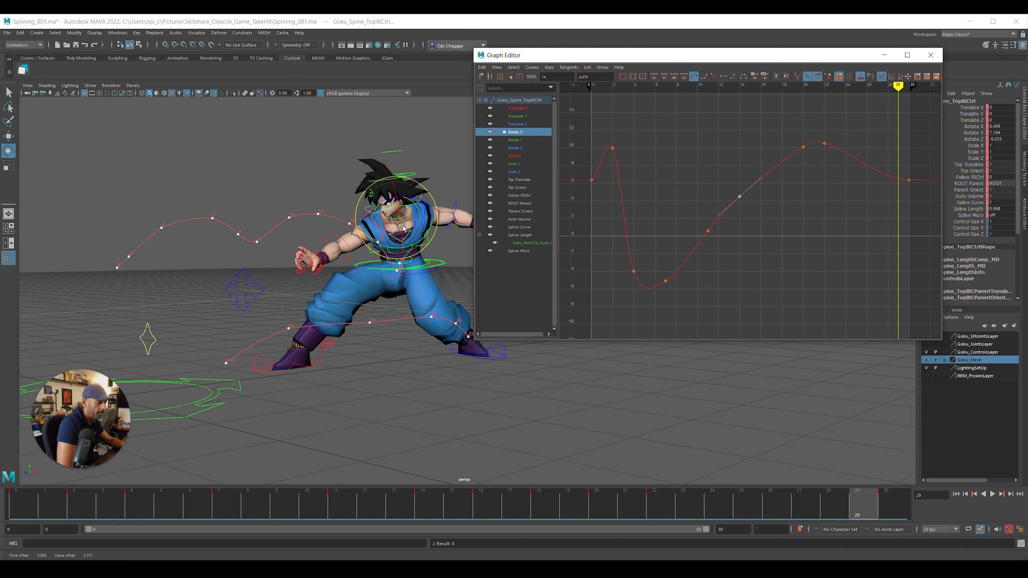
Raise the top spine control's Rotate Y key at frame 18 to about 29 and adjust the key at frame 22
left_click(518, 140)
left_click_drag(818, 227, 817, 228)
middle_click_drag(817, 227, 814, 181, "shift")
middle_click_drag(844, 255, 844, 256, "shift")
left_click_drag(890, 304, 890, 304)
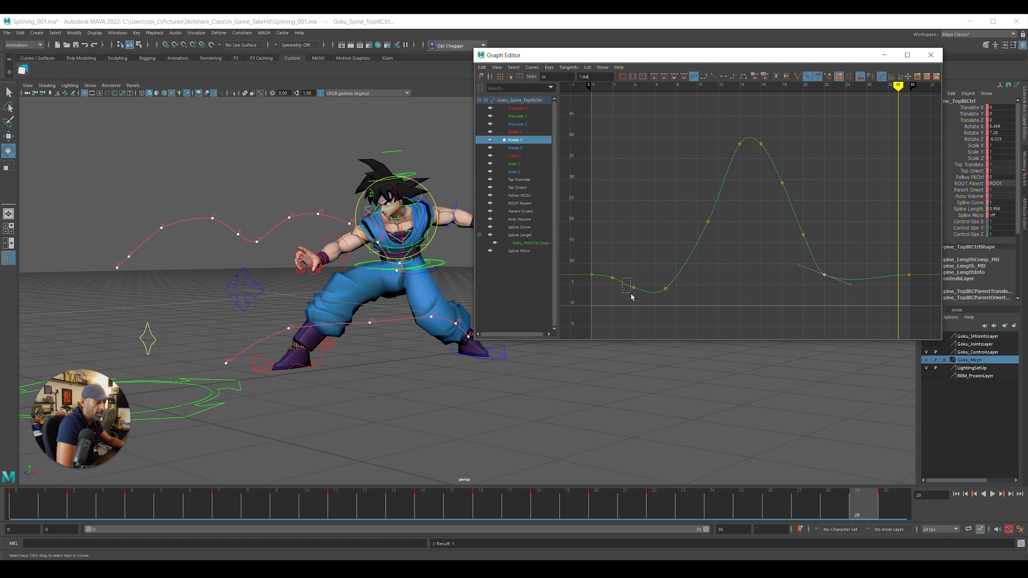
Move the top spine's Rotate Z keys to about -1.4 at frame 4, -13.6 at frame 18 and -9.6 at frame 20
left_click(522, 148)
left_click_drag(622, 134, 656, 178)
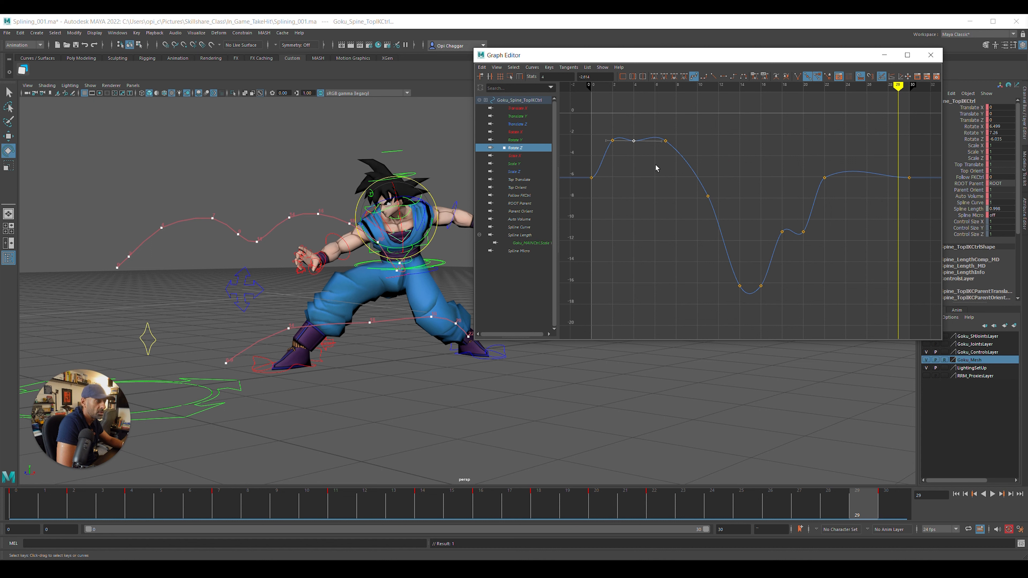
middle_click_drag(652, 181, 654, 165)
left_click_drag(788, 237, 787, 237)
middle_click_drag(787, 236, 791, 257)
middle_click_drag(825, 219, 825, 233, "shift")
left_click_drag(766, 246, 803, 268)
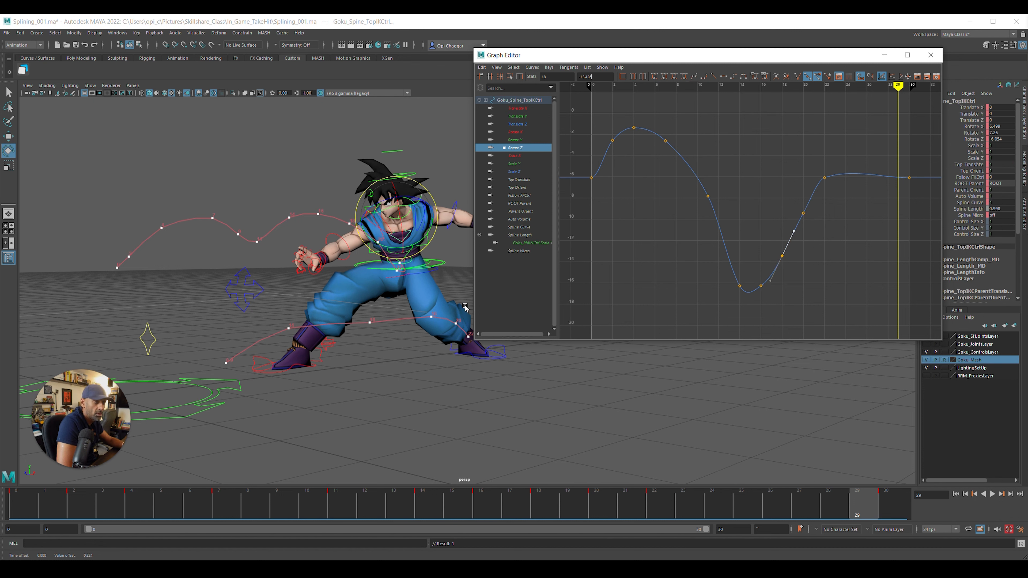
On the head control's Rotate X curve, raise the key at frame 7 and delete the key at frame 4
left_click(448, 160)
left_click(407, 174)
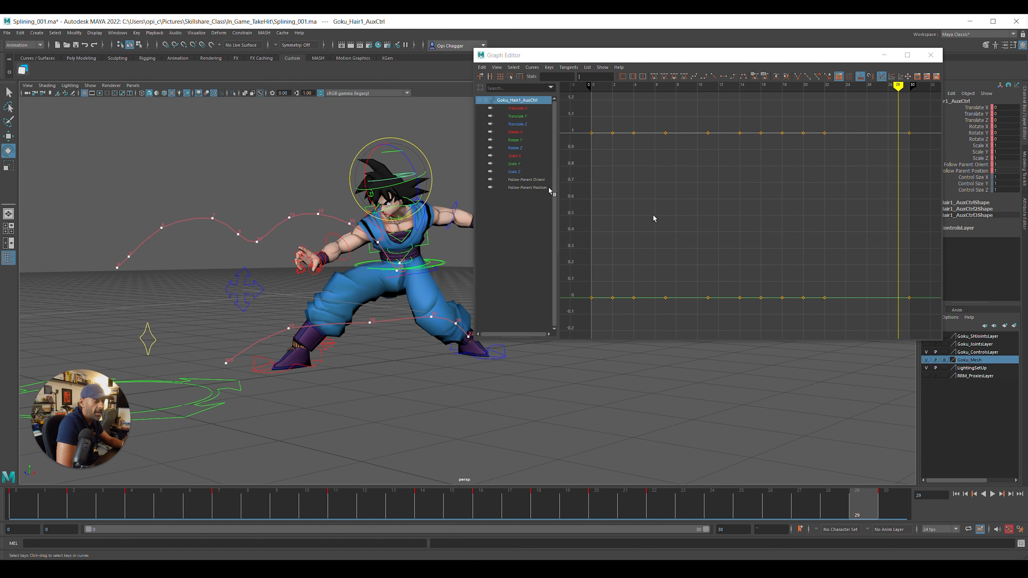
left_click(388, 220)
left_click(368, 208)
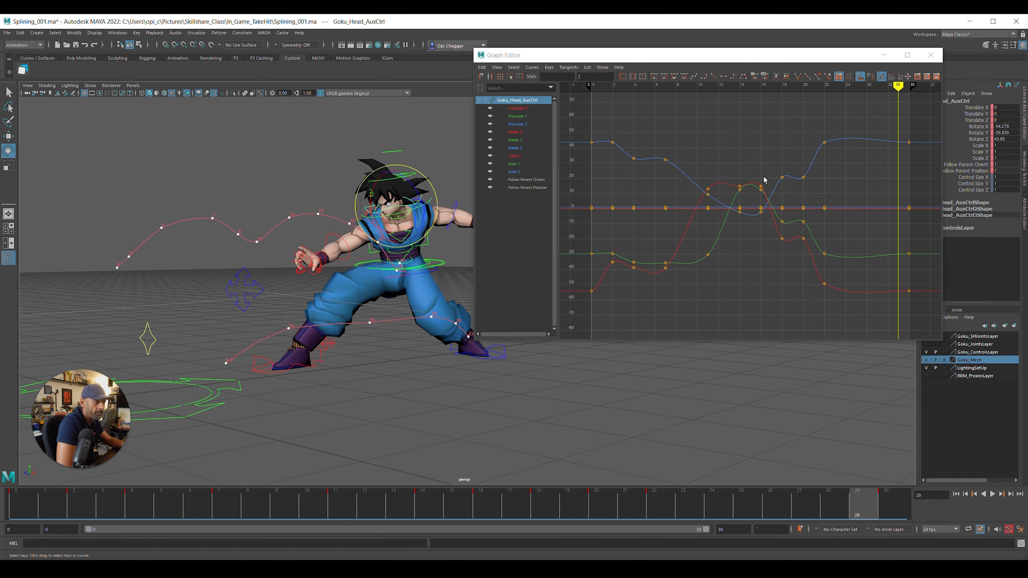
left_click(536, 132)
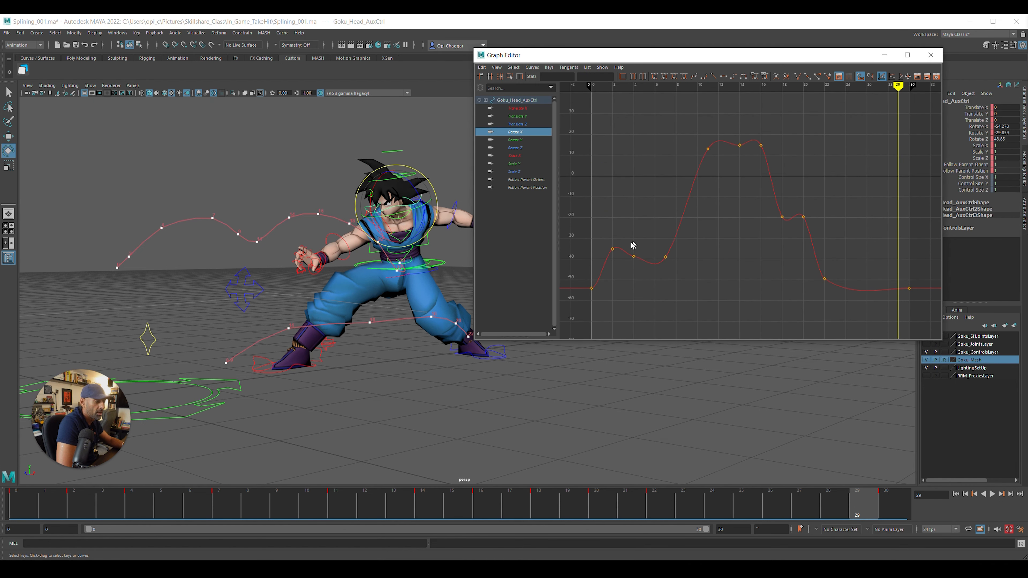
left_click(612, 248)
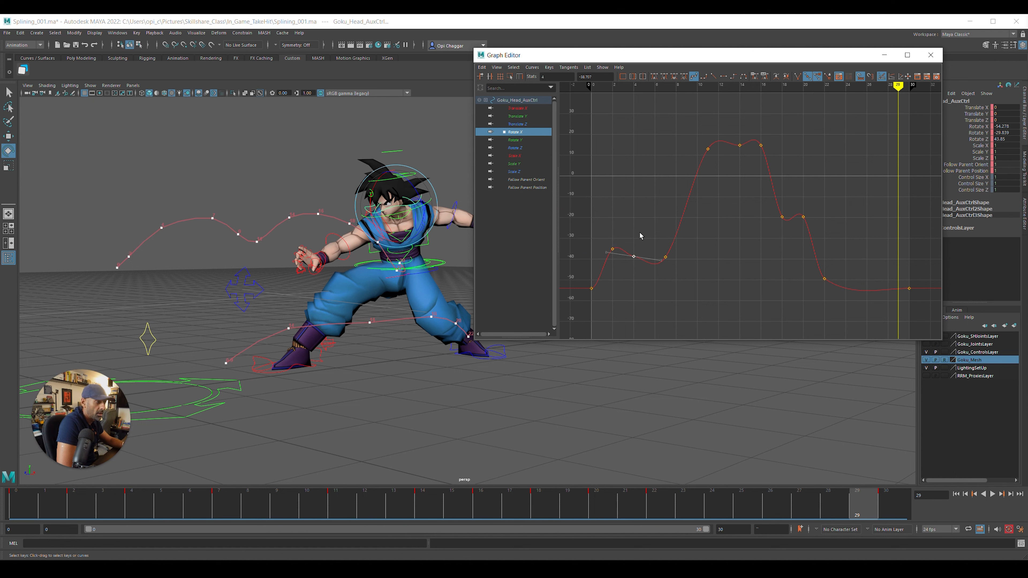
middle_click_drag(706, 289, 715, 245, "shift")
left_click_drag(623, 241, 656, 285)
key("Delete")
Lower the head's Rotate X key at frame 2 to about -40 and raise the key at frame 7 to about -1.5
left_click_drag(596, 231, 626, 266)
middle_click_drag(625, 264, 626, 274, "shift")
left_click_drag(655, 201, 676, 227)
middle_click_drag(677, 227, 678, 191, "shift")
Lower the head's Rotate X keys to about 4.5 at frame 16 and about -38 at frame 20
left_click_drag(751, 134, 770, 157)
middle_click_drag(770, 158, 770, 178, "shift")
left_click_drag(794, 205, 814, 229)
middle_click_drag(763, 171, 763, 209, "shift")
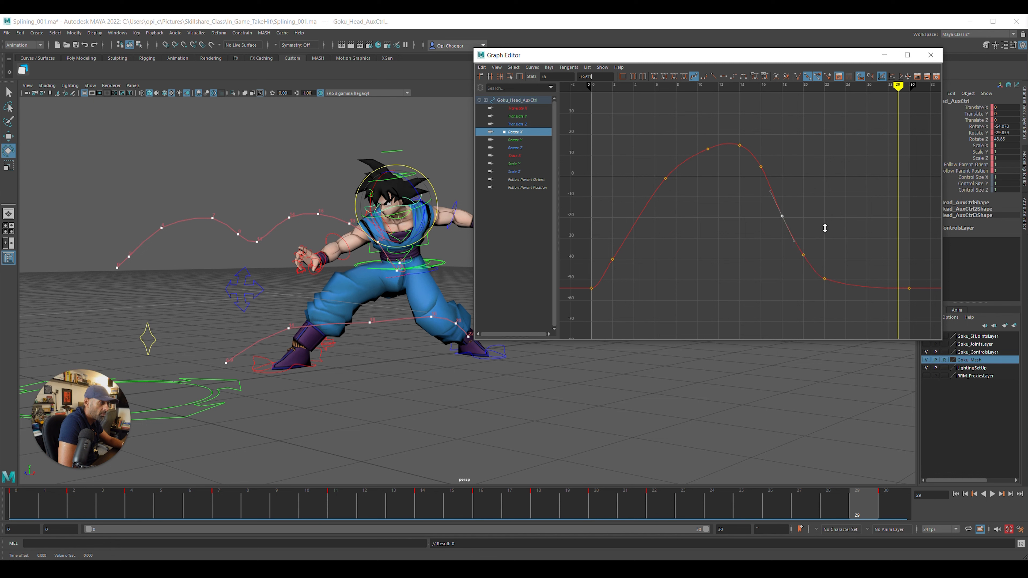
Lower the head's Rotate Y key at frame 20 to about -19 and raise the key at frame 18 to about 2
left_click(515, 140)
key("f")
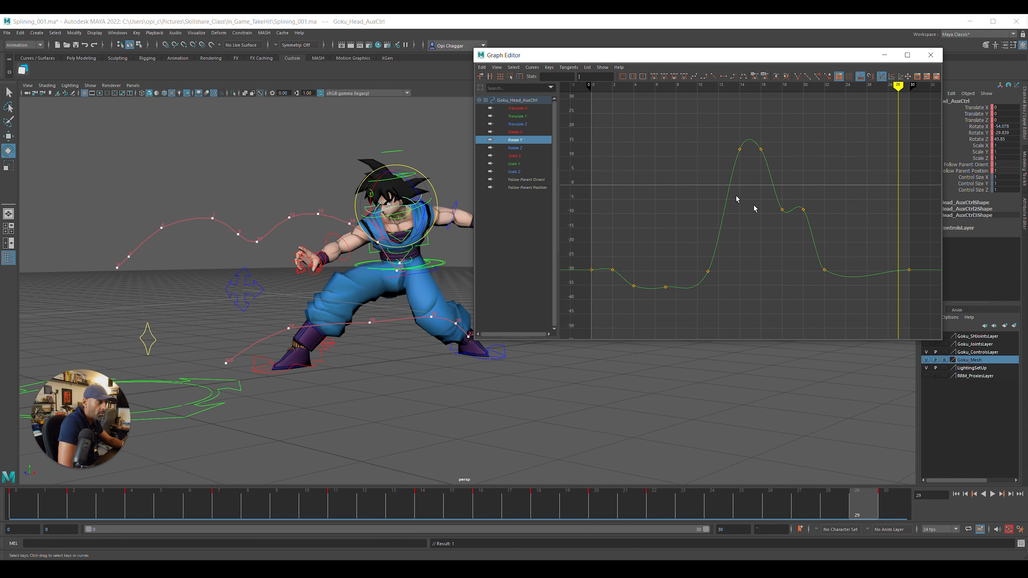
left_click_drag(796, 202, 819, 231)
middle_click_drag(820, 234, 821, 264, "shift")
left_click_drag(773, 199, 813, 225)
middle_click_drag(817, 213, 816, 186, "shift")
Raise the head's Rotate Y key at frame 11 to about -23 and reshape the tangents at frames 11 and 4
middle_click_drag(752, 132, 760, 140)
left_click_drag(703, 258, 729, 284)
middle_click_drag(732, 285, 733, 264, "shift")
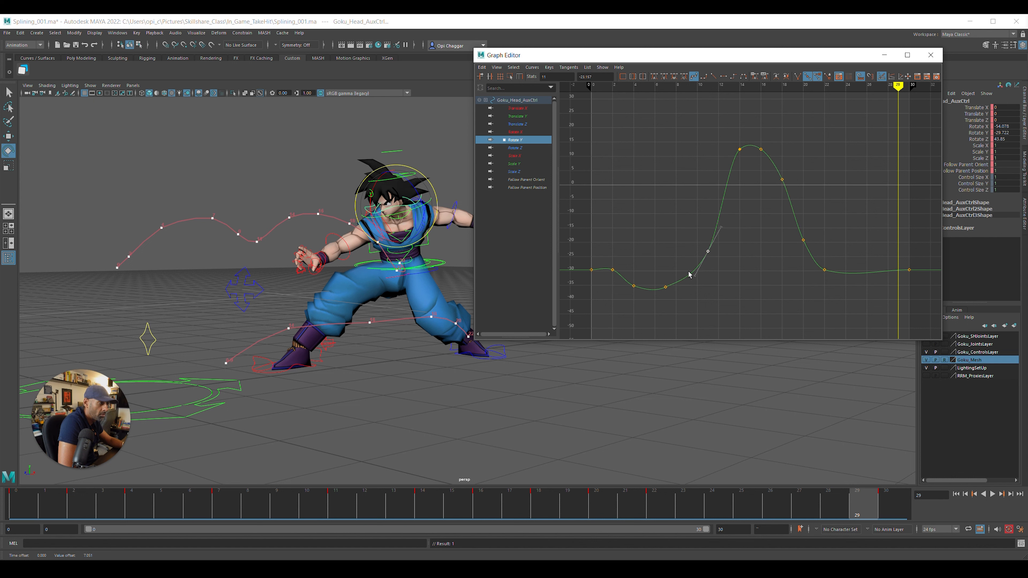
left_click_drag(682, 267, 696, 290)
middle_click_drag(696, 291, 695, 294)
left_click_drag(650, 279, 662, 301)
middle_click_drag(655, 302, 654, 306)
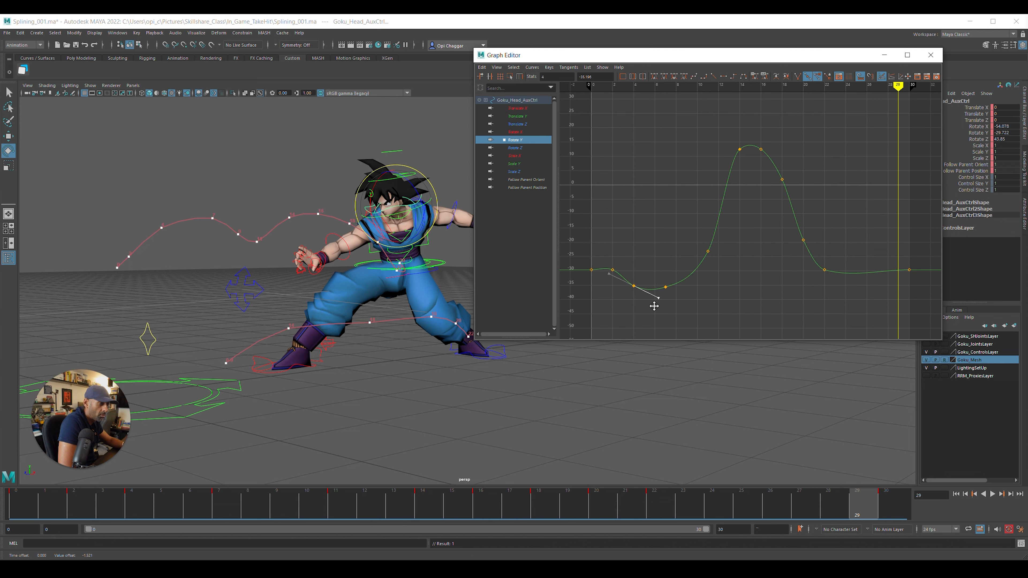
Move the head's Rotate Z keys to about 38.5 at frame 4, 24 at frame 7, 10 at frame 18 and 32 at frame 20
left_click(527, 149)
left_click_drag(652, 174, 689, 207)
mouse_move(673, 179)
middle_mouse_down()
mouse_move(671, 203)
mouse_move(672, 167)
middle_mouse_up()
middle_click_drag(821, 241, 821, 205)
left_click_drag(775, 211, 824, 239)
middle_click_drag(824, 238, 832, 261)
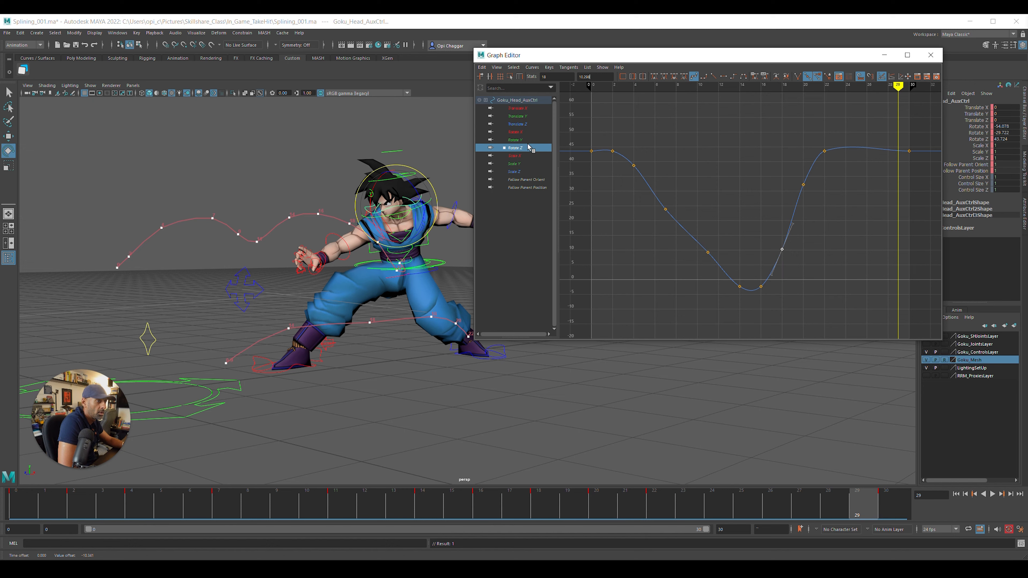
Play back the animation with the Graph Editor moved aside, examining the head and upper-body motion
key("alt+v")
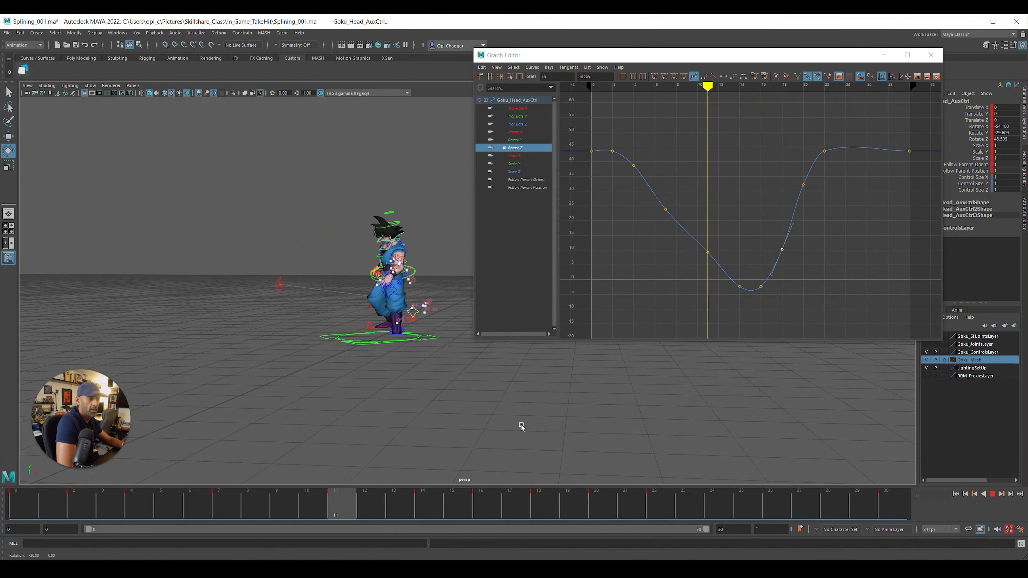
left_click_drag(774, 60, 963, 91)
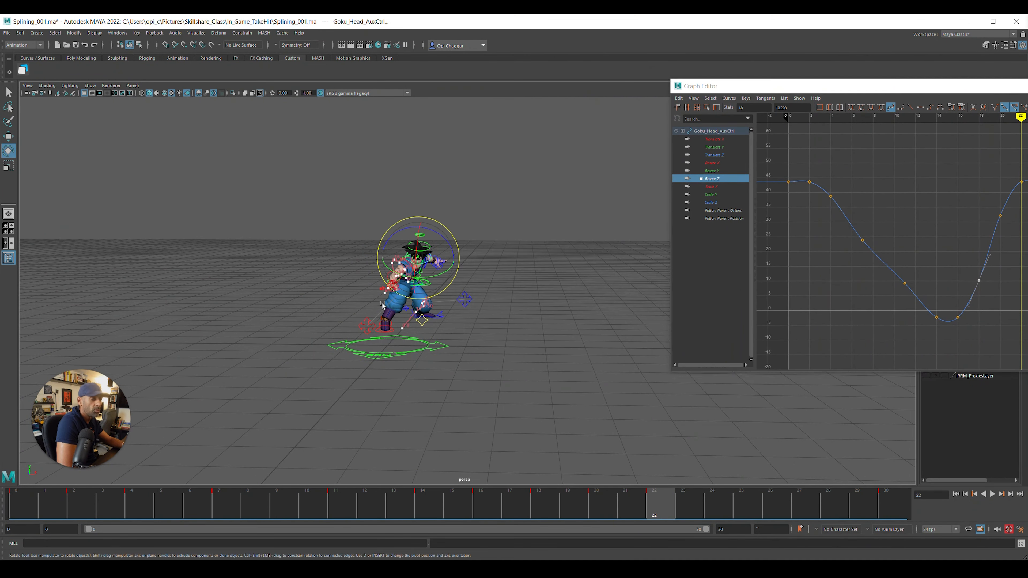
scroll(607, 344, "up", 3)
left_click(418, 509)
key("alt+v")
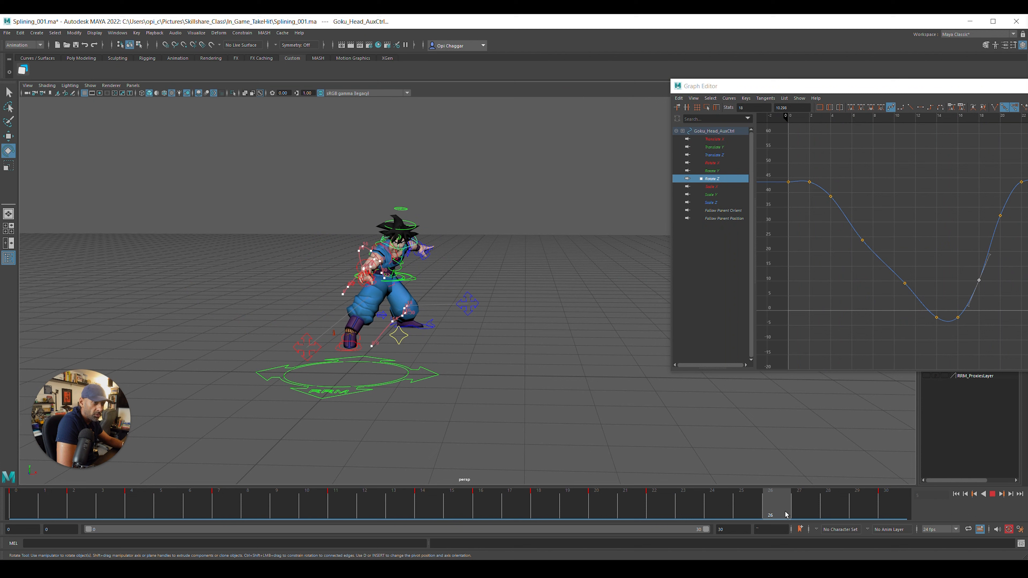
key("alt+v")
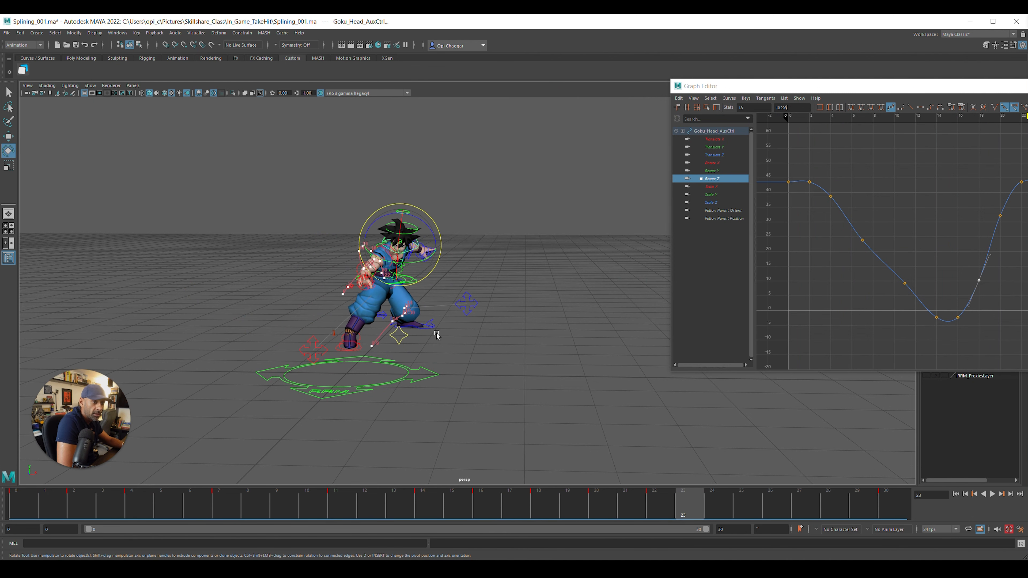
Lower the root control's Rotate Y key at frame 22 to about 45
left_click(473, 287)
left_click(413, 283)
left_click_drag(712, 86, 584, 75)
left_click(605, 169)
key("f")
left_click_drag(789, 75, 722, 58)
left_click(827, 160)
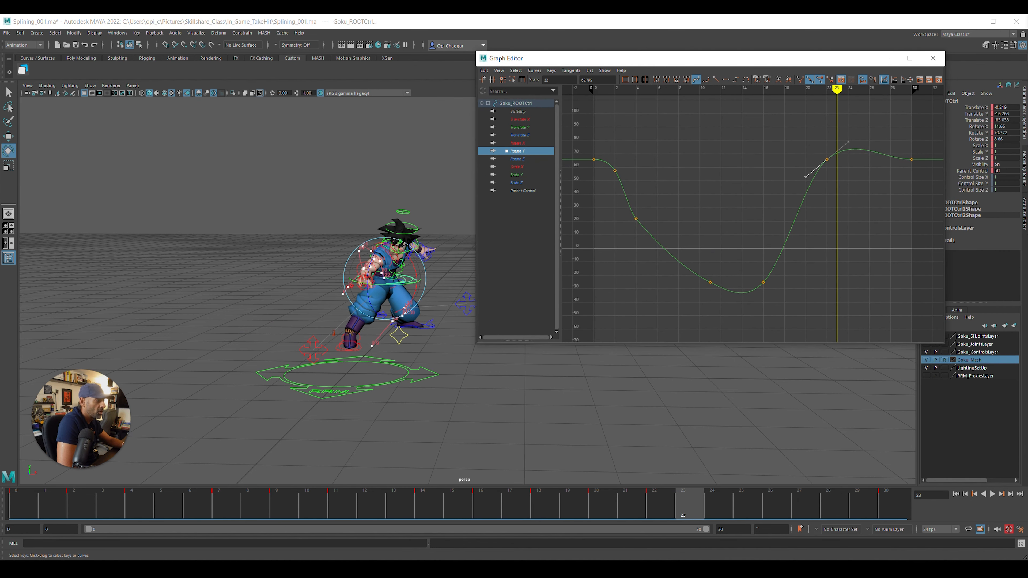
left_click(827, 160)
middle_click_drag(826, 160, 827, 188)
Play back the animation to check the root's turn into the final pose, and move the Graph Editor out of view
key("alt+v")
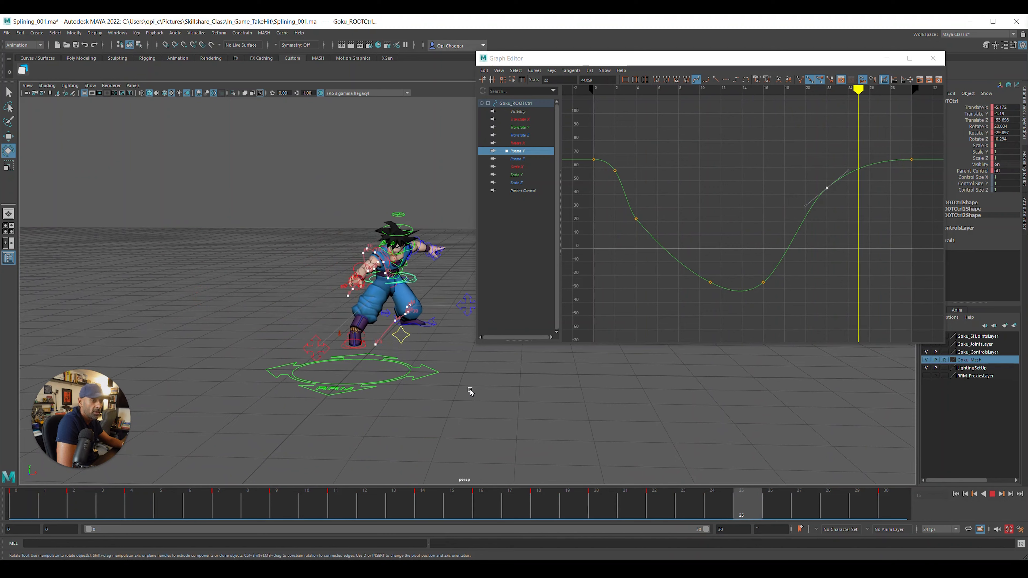
left_click_drag(465, 385, 411, 378, "alt")
key("alt+v")
key("alt+v")
key("alt+v")
left_click_drag(617, 61, 1027, 76)
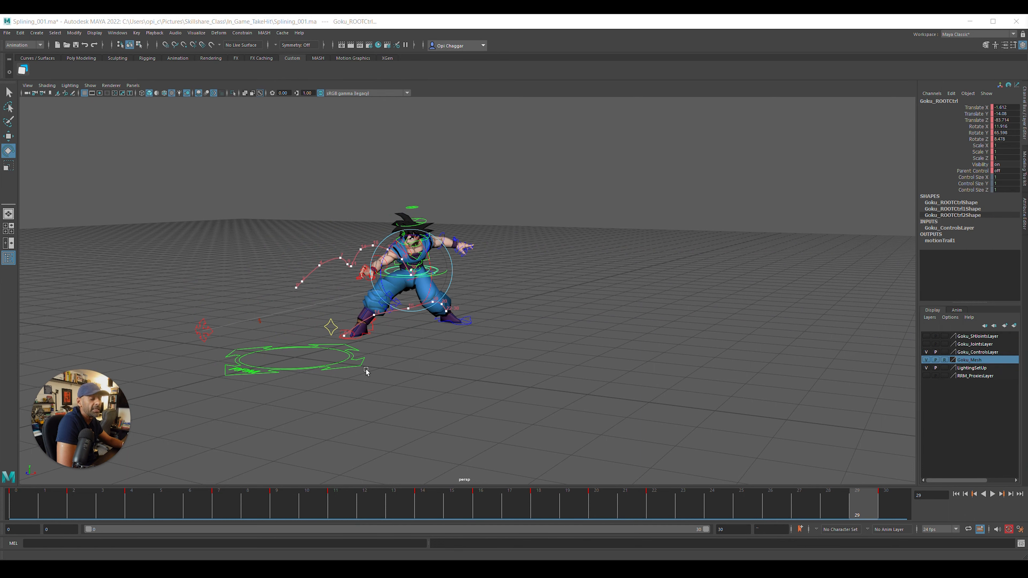
Replay the whole animation from frame 0 at several camera angles and distances, examining the full-body motion and arcs
right_click_drag(297, 366, 460, 369, "alt")
middle_click_drag(460, 370, 547, 379, "alt")
left_click_drag(547, 379, 445, 471, "alt")
key("alt+v")
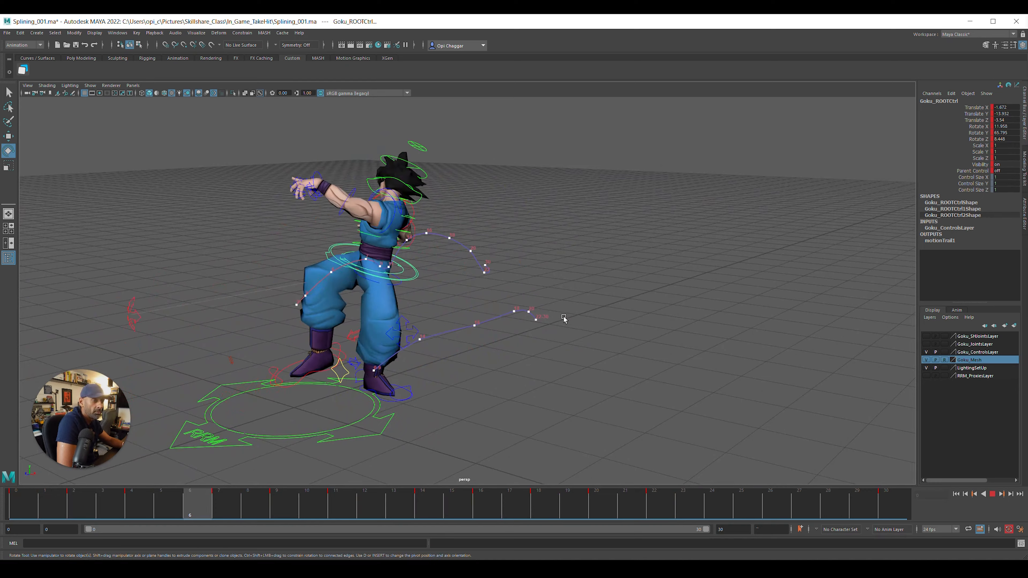
key("alt+v")
left_click_drag(342, 510, 19, 504)
key("alt+v")
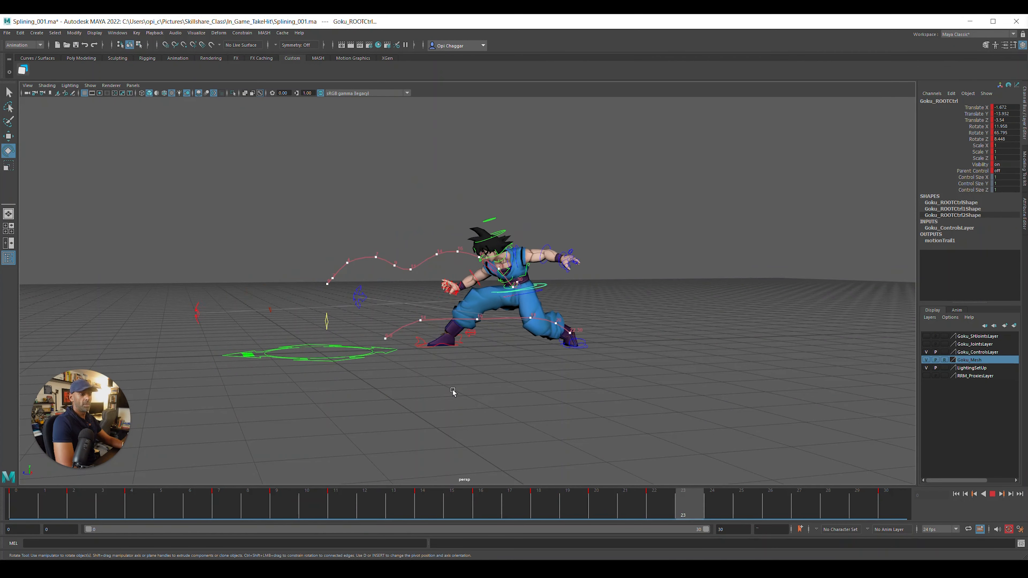
left_click_drag(486, 395, 512, 381, "alt")
right_click_drag(523, 371, 467, 386, "alt")
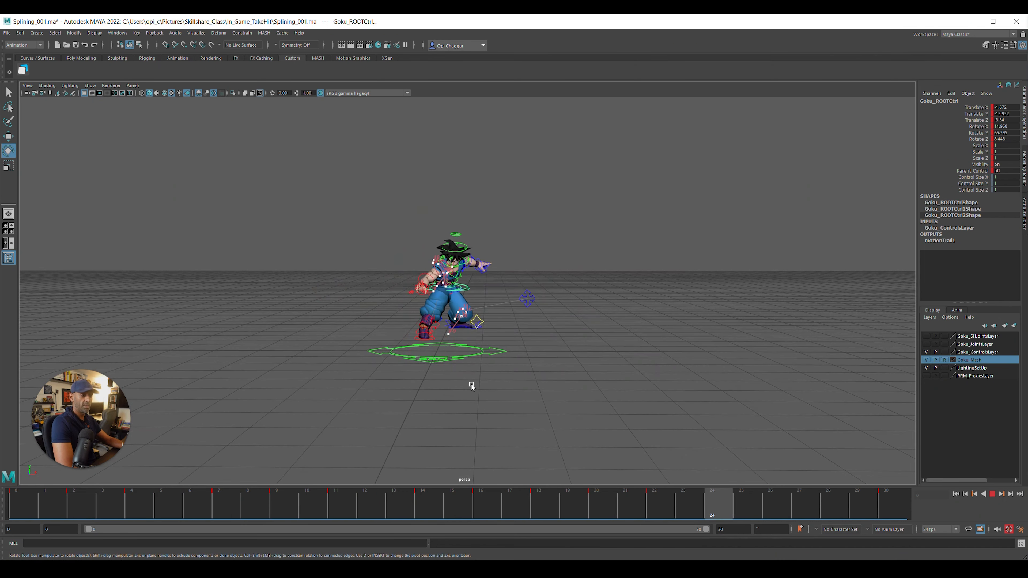
mouse_move(484, 381)
left_mouse_down("alt")
mouse_move(473, 383)
mouse_move(498, 376)
mouse_move(431, 388)
mouse_move(481, 389)
left_mouse_up("alt")
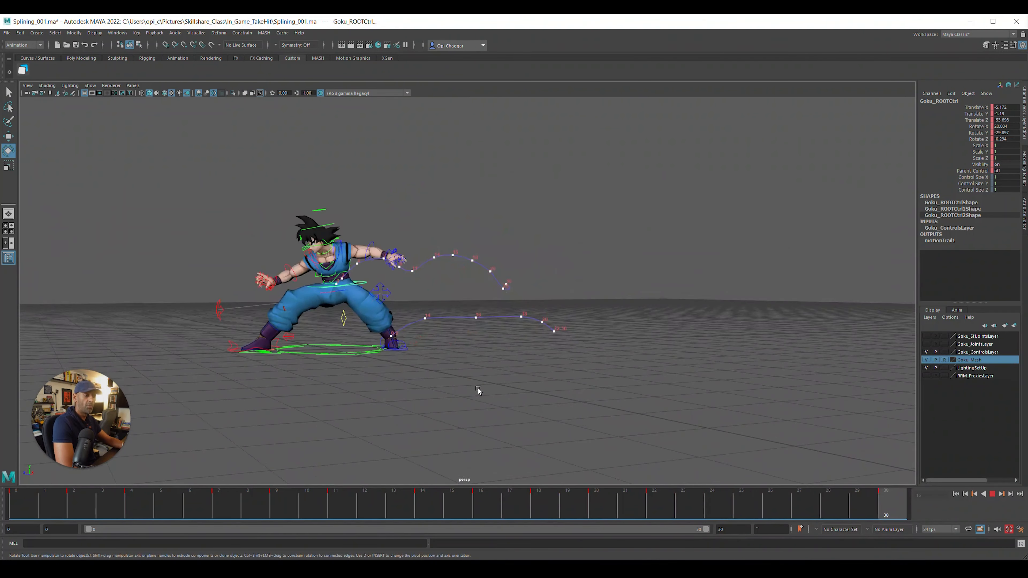
left_click_drag(491, 328, 527, 317, "alt")
key("alt+v")
key("alt+v")
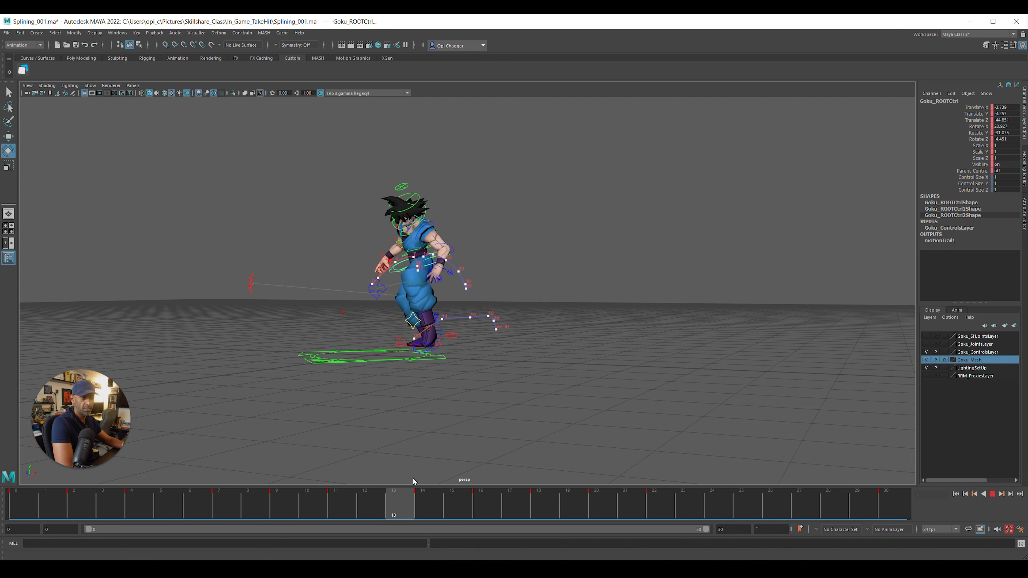
key("alt+v")
left_click_drag(740, 407, 731, 412, "alt")
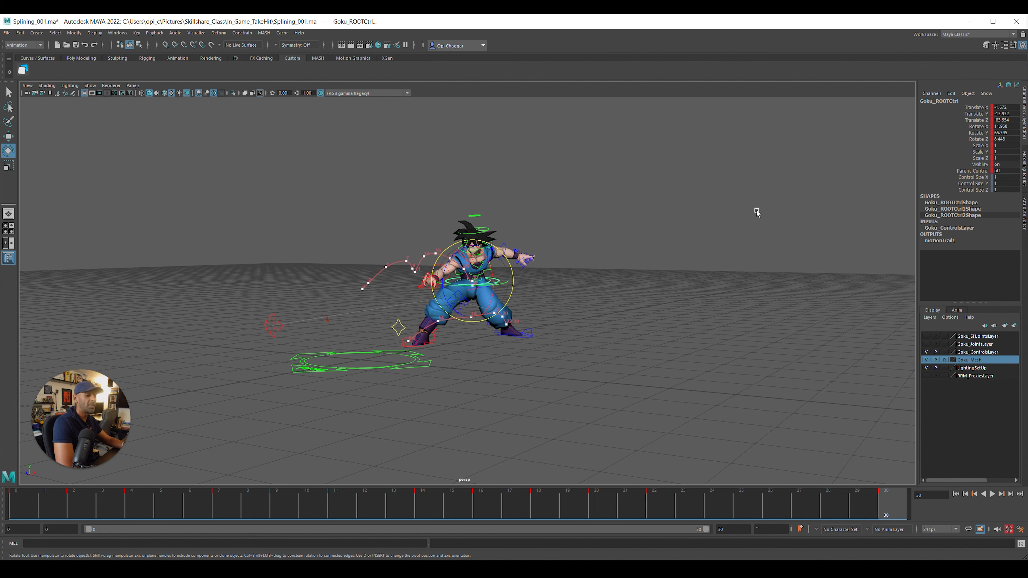